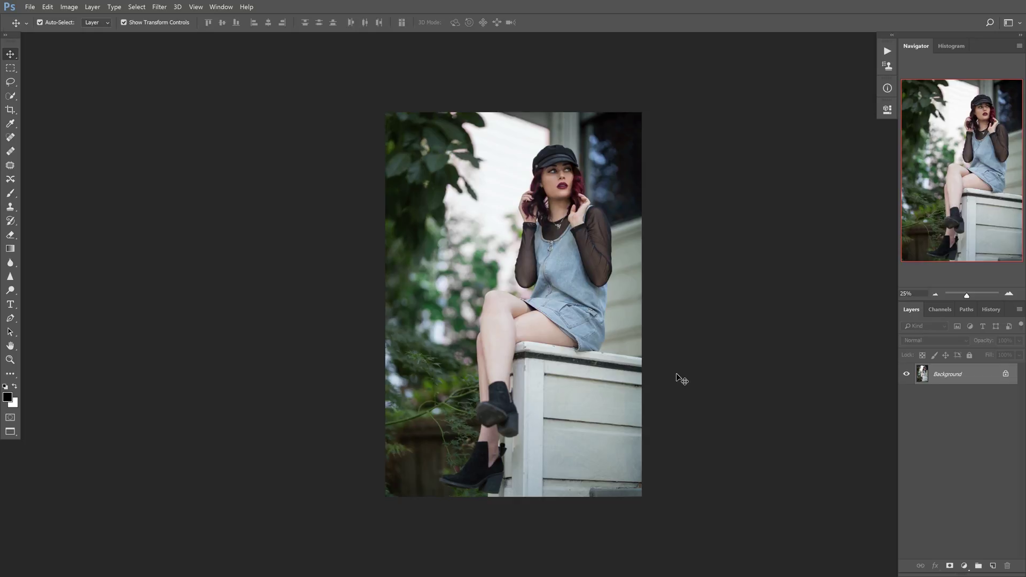
# Try a Hue/Saturation adjustment layer that shifts the Greens hue strongly to the negative side, turning the foliage reddish purple
pyautogui.click(964, 566)
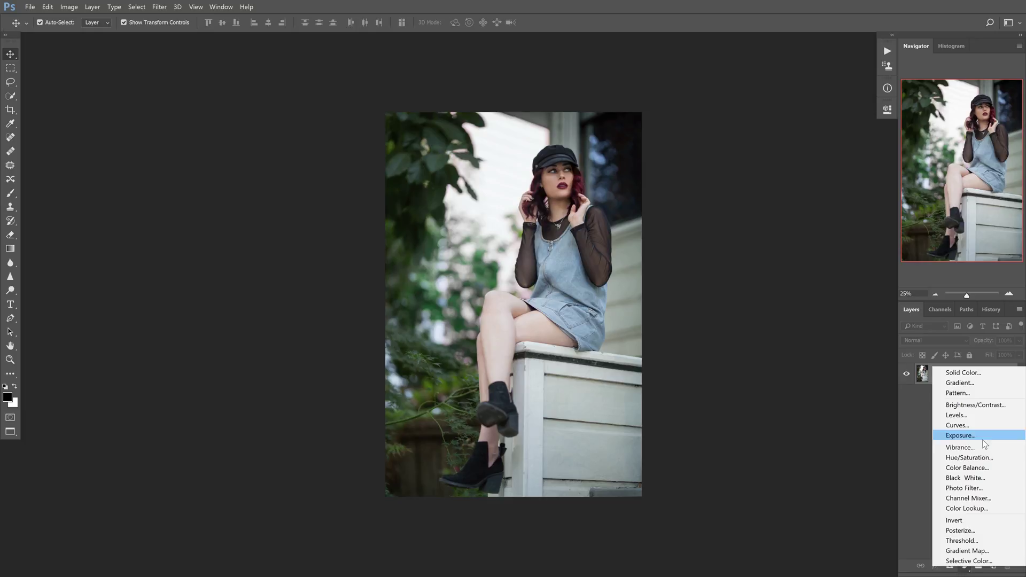
pyautogui.click(976, 458)
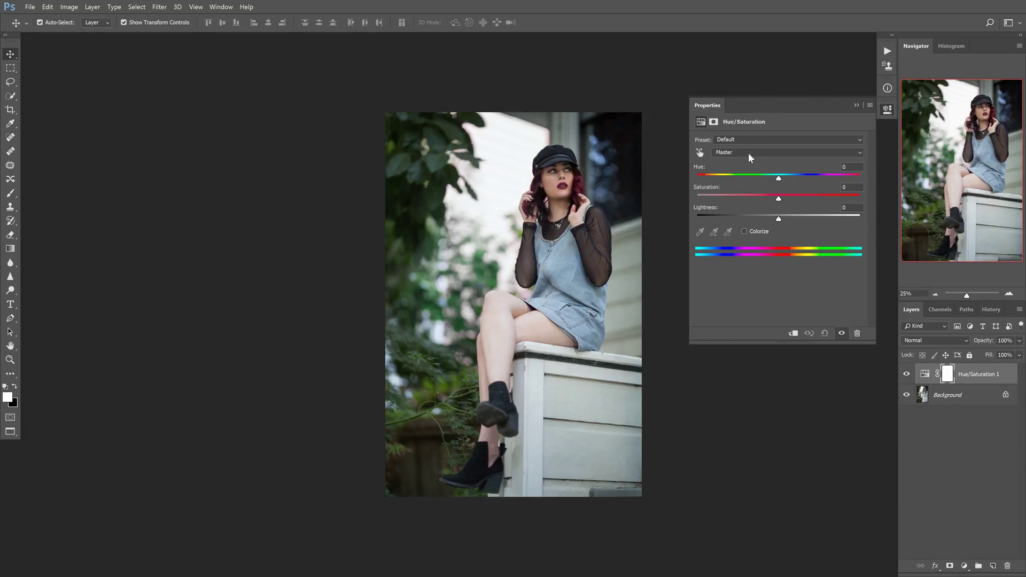
pyautogui.click(750, 154)
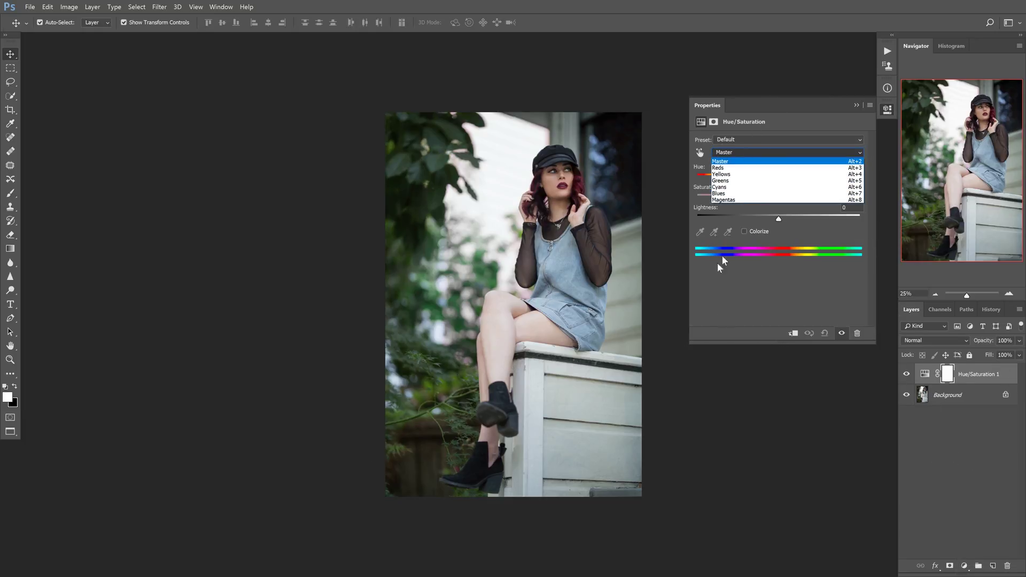
pyautogui.click(762, 183)
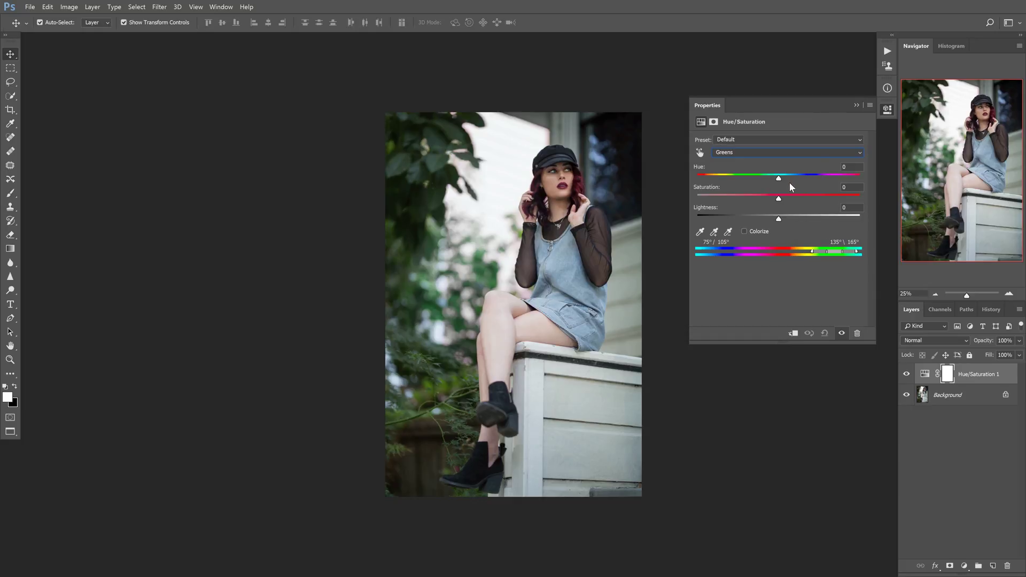
pyautogui.moveTo(779, 178); pyautogui.dragTo(709, 178)
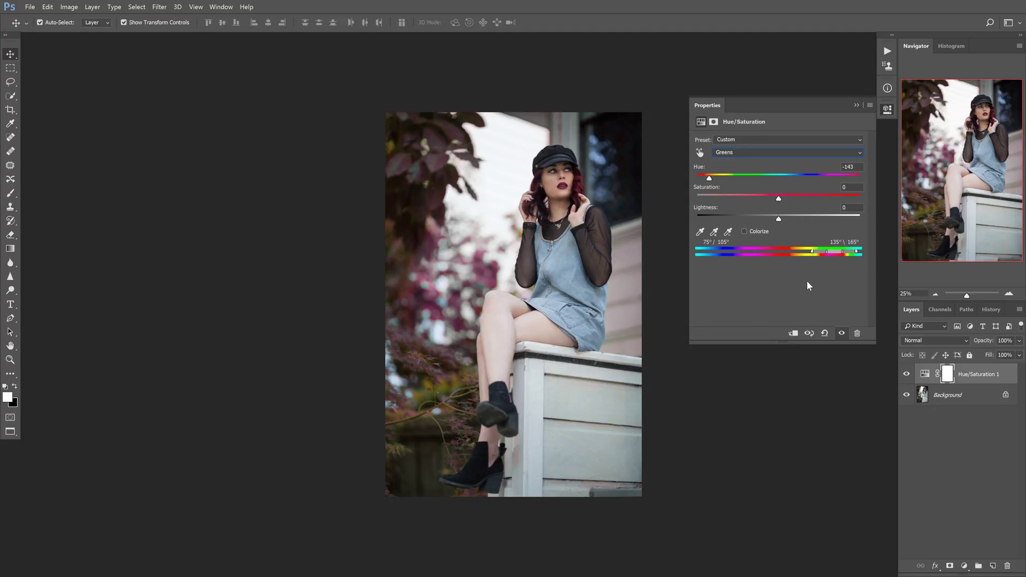
# Set the Yellows hue to -140 in the Hue/Saturation adjustment
pyautogui.click(739, 153)
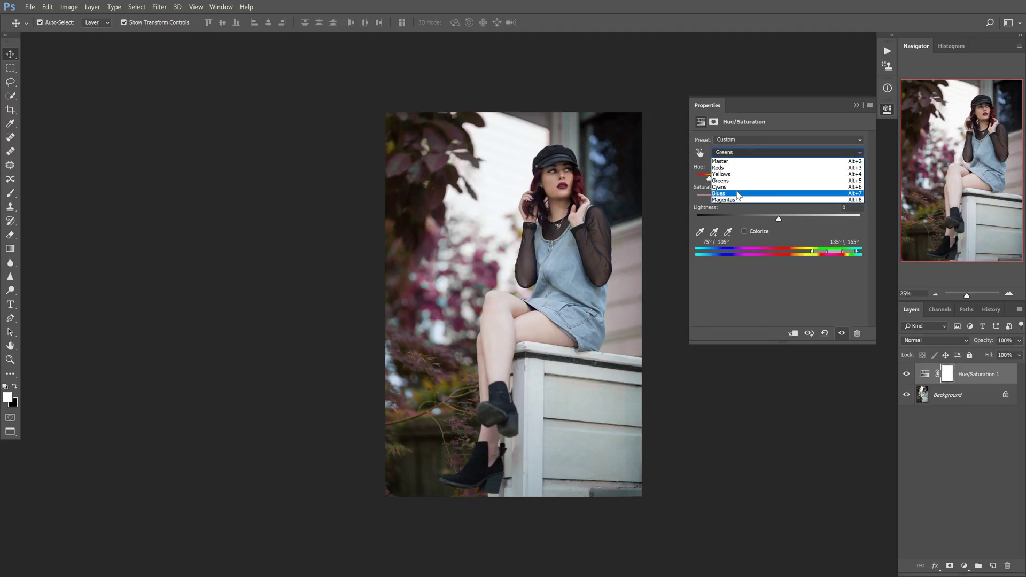
pyautogui.click(745, 175)
pyautogui.moveTo(778, 180); pyautogui.dragTo(709, 184)
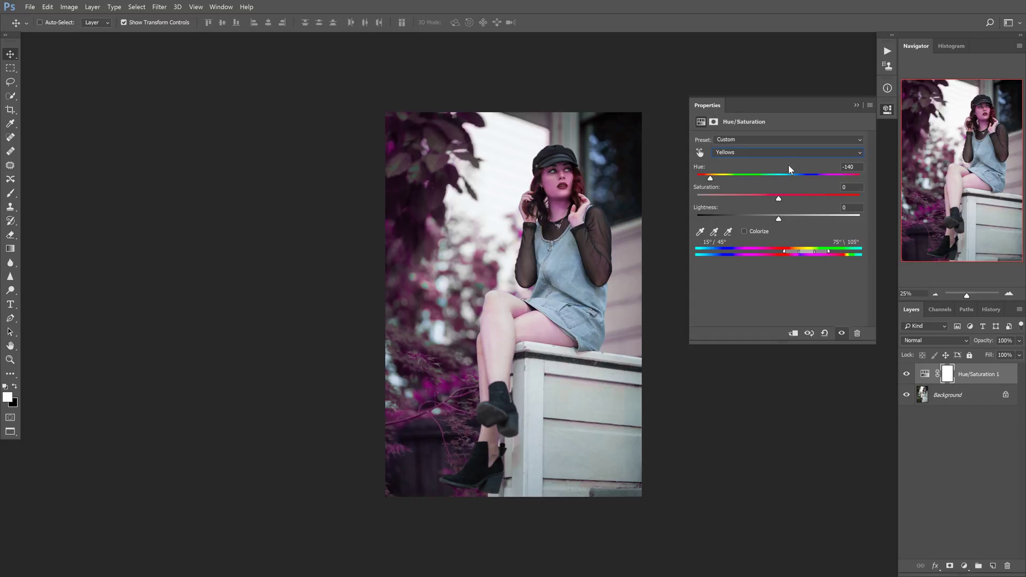
# Undo the Yellows and Greens hue shifts along with the added Hue/Saturation layer
pyautogui.hotkey('ctrl', 'z')
pyautogui.hotkey('ctrl', 'z')
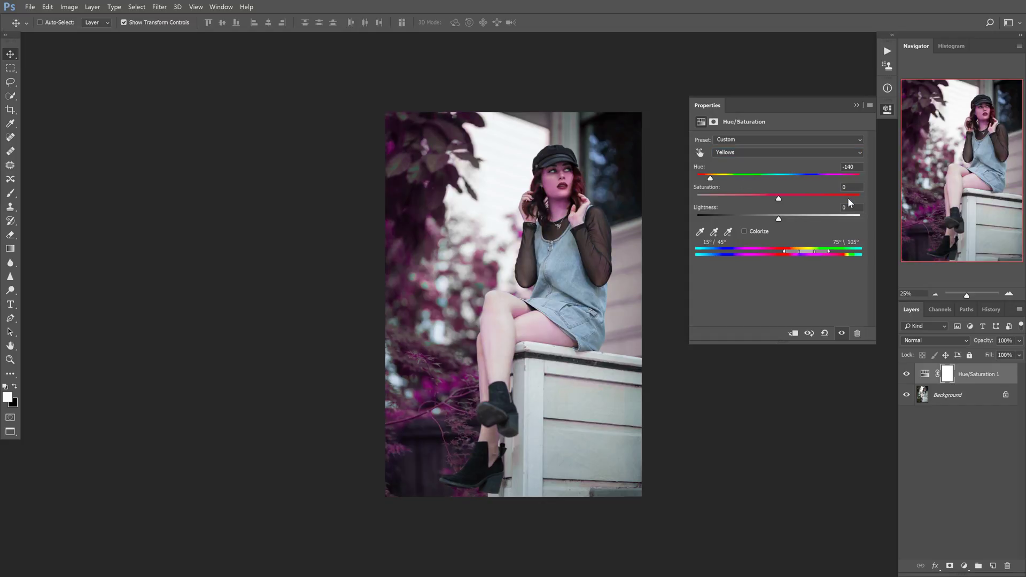
pyautogui.hotkey('ctrl', 'alt', 'z')
pyautogui.hotkey('ctrl', 'alt', 'z')
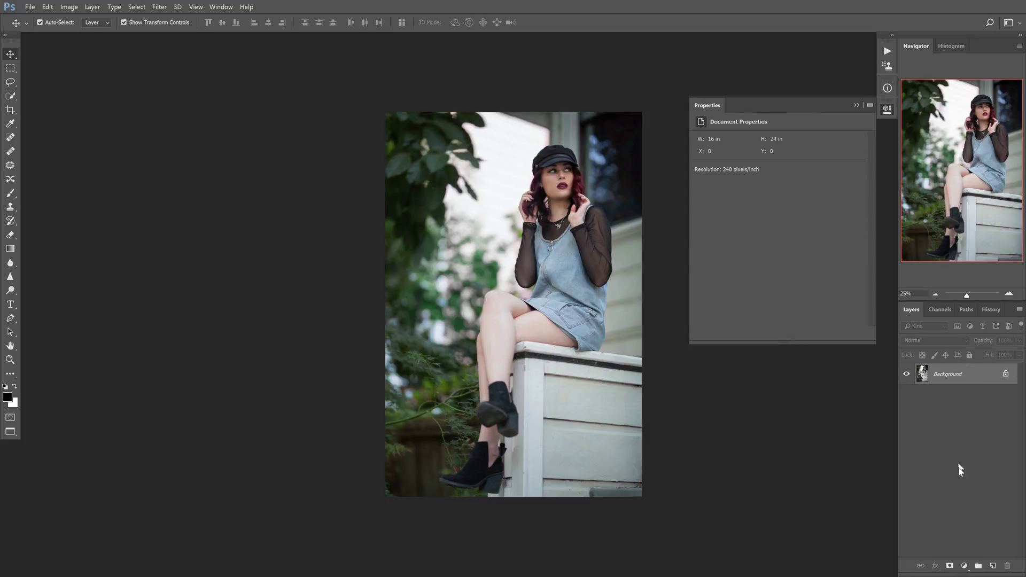
# Add a Hue/Saturation adjustment layer above the Background and set its Greens hue to -149
pyautogui.click(964, 566)
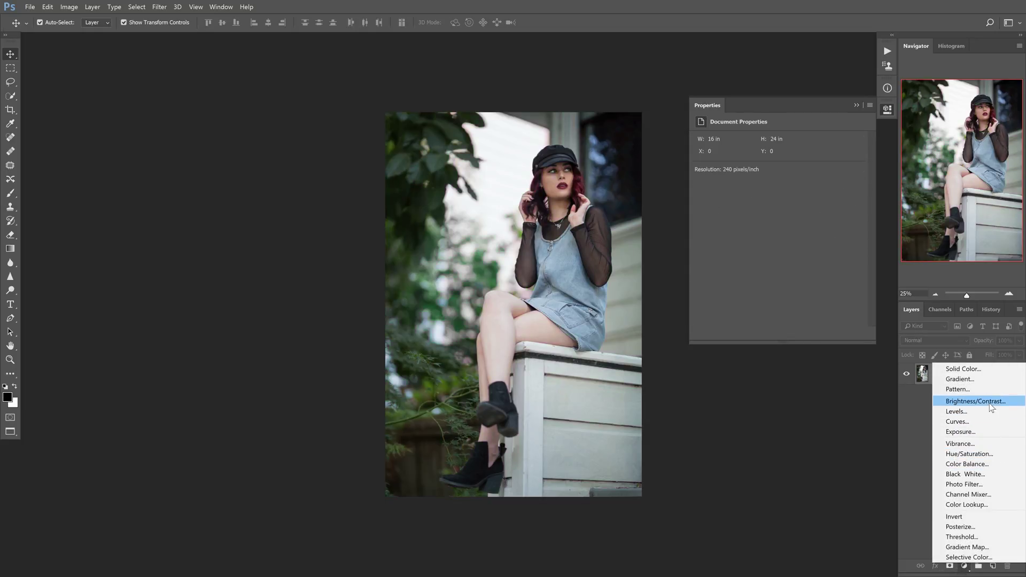
pyautogui.click(981, 453)
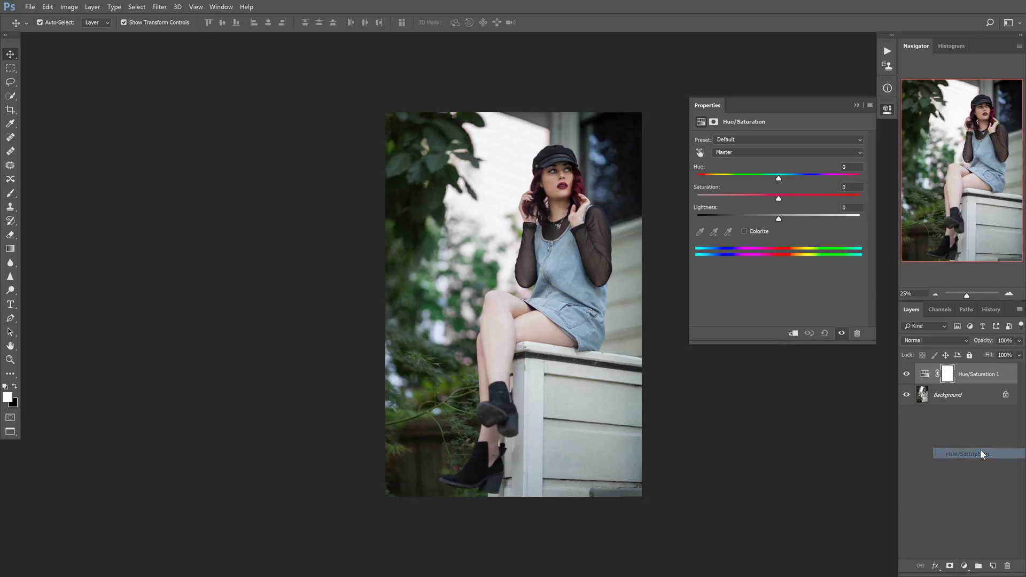
pyautogui.click(787, 154)
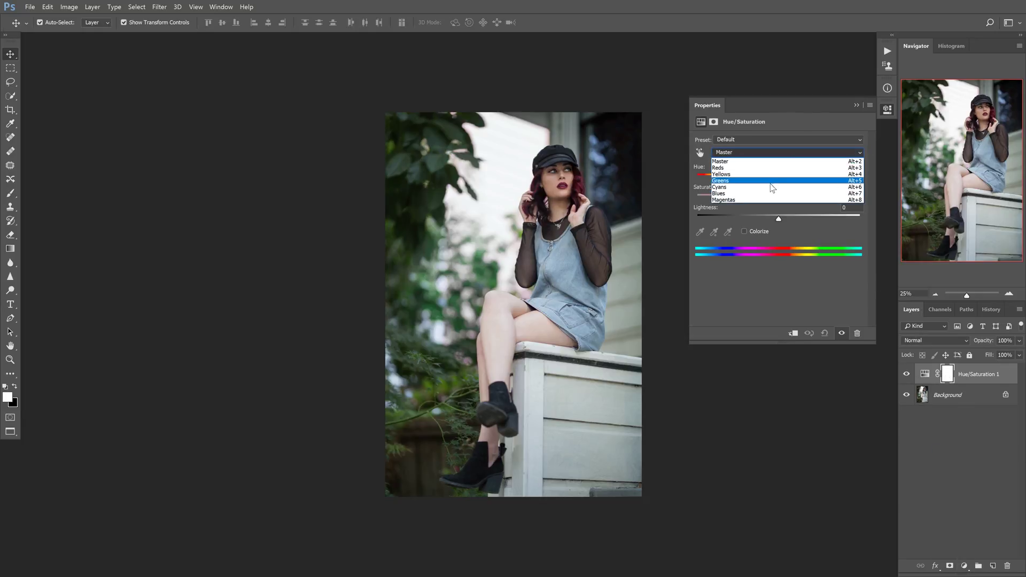
pyautogui.click(775, 181)
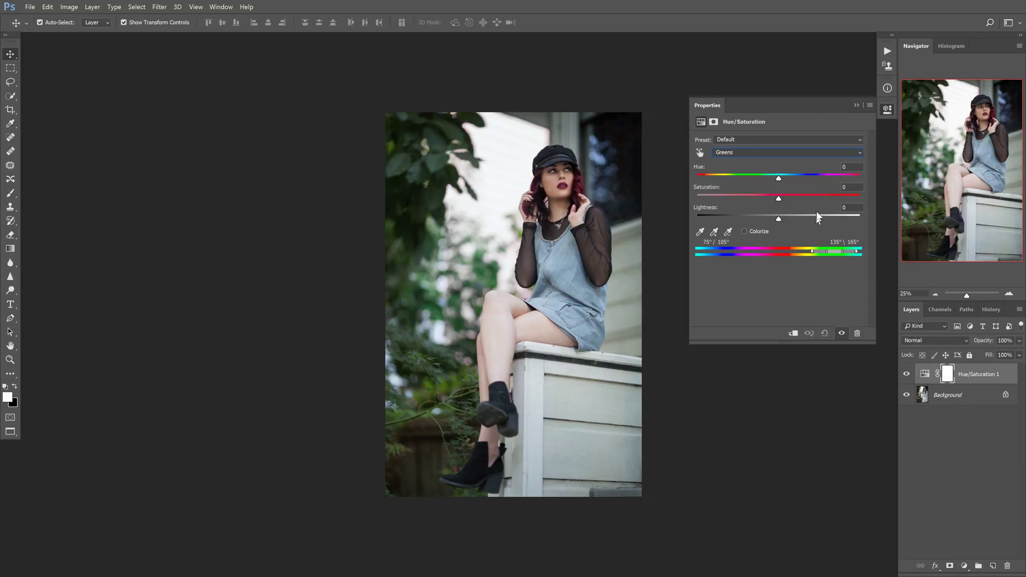
pyautogui.moveTo(779, 180); pyautogui.dragTo(708, 178)
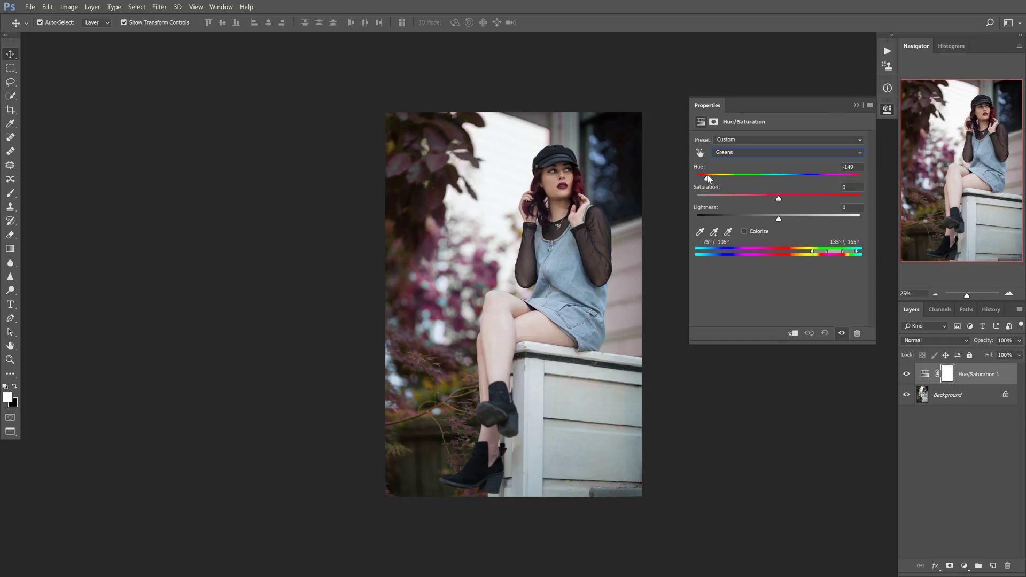
# Widen the Greens color range into the yellows so that it starts at 40°/83°
pyautogui.click(812, 250)
pyautogui.moveTo(812, 256)
pyautogui.mouseDown()
pyautogui.moveTo(795, 251)
pyautogui.moveTo(805, 256)
pyautogui.mouseUp()
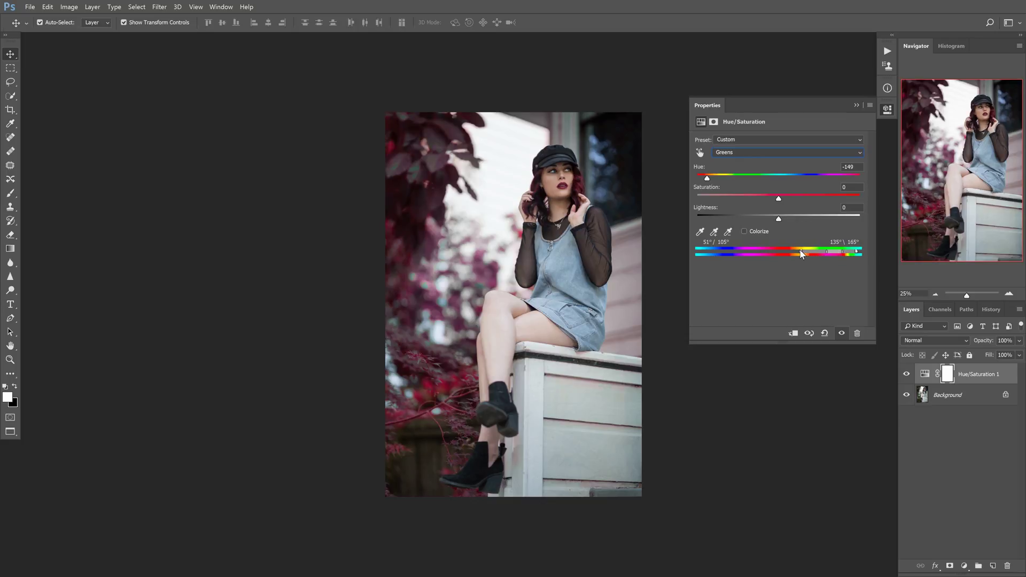
pyautogui.moveTo(799, 250)
pyautogui.mouseDown()
pyautogui.moveTo(815, 252)
pyautogui.moveTo(794, 257)
pyautogui.mouseUp()
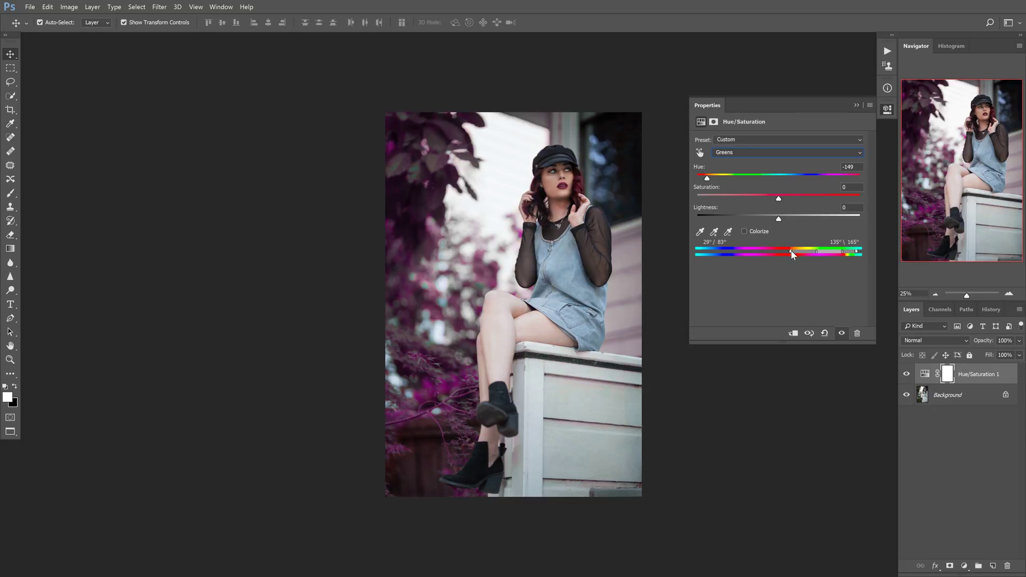
pyautogui.moveTo(809, 250); pyautogui.dragTo(799, 257)
# Adjust the Greens to hue -111, saturation -20 and lightness +1
pyautogui.moveTo(709, 178); pyautogui.dragTo(818, 208)
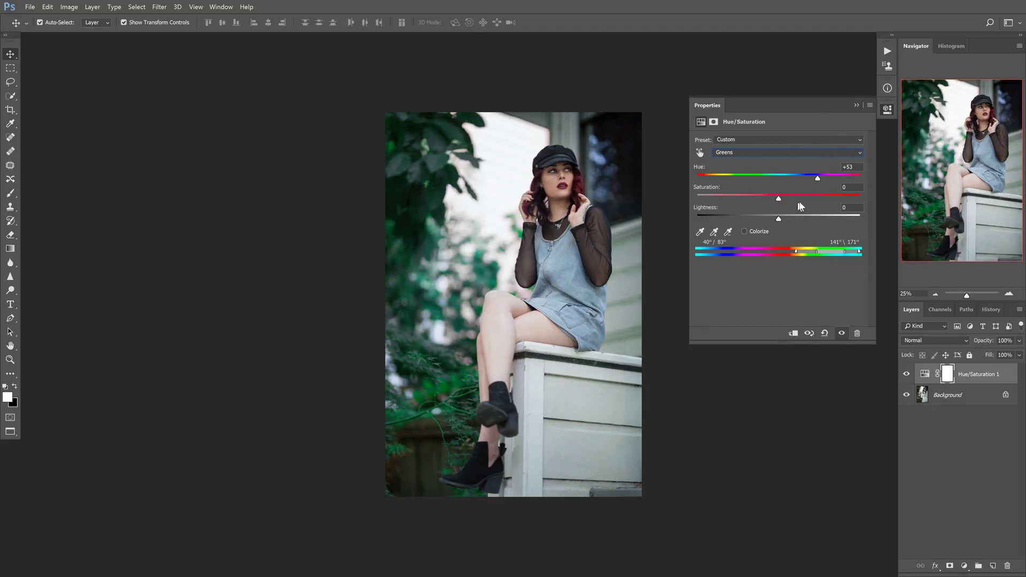
pyautogui.moveTo(819, 180); pyautogui.dragTo(719, 229)
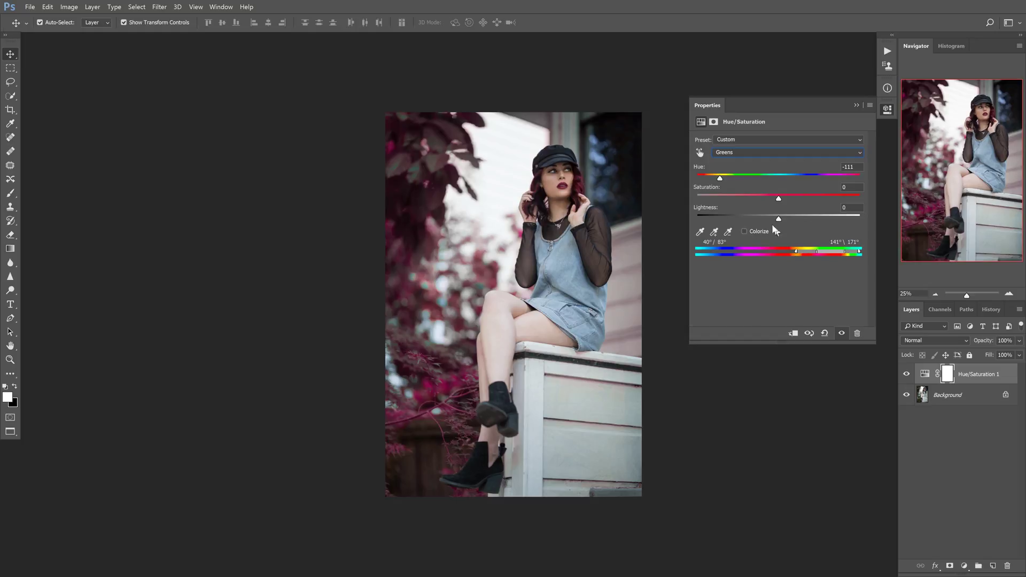
pyautogui.moveTo(776, 201); pyautogui.dragTo(797, 221)
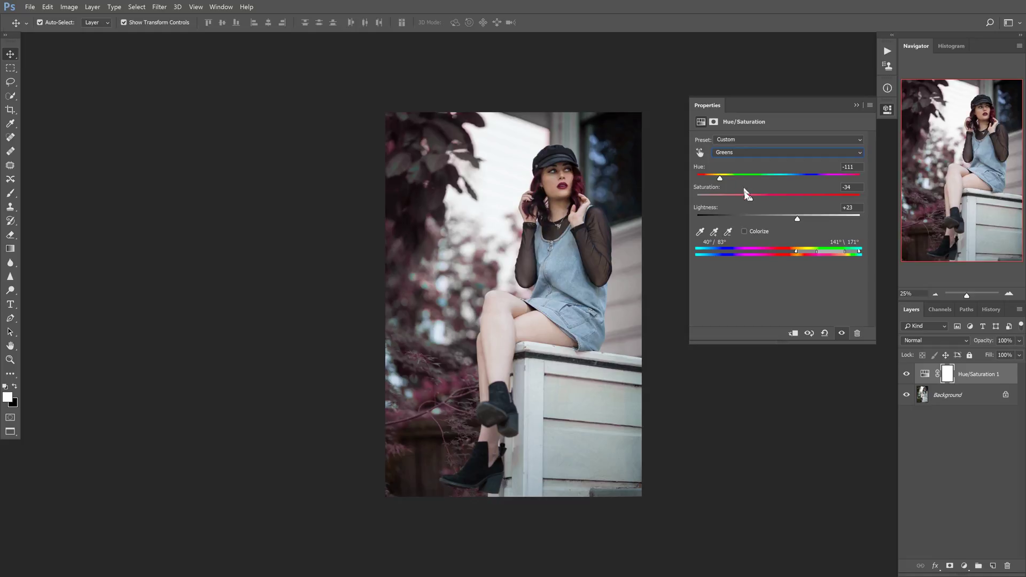
pyautogui.moveTo(750, 199); pyautogui.dragTo(762, 198)
pyautogui.moveTo(796, 219); pyautogui.dragTo(779, 219)
# Raise the saturation of the Blues slightly to strengthen the denim dress, and close the adjustment's properties
pyautogui.click(802, 154)
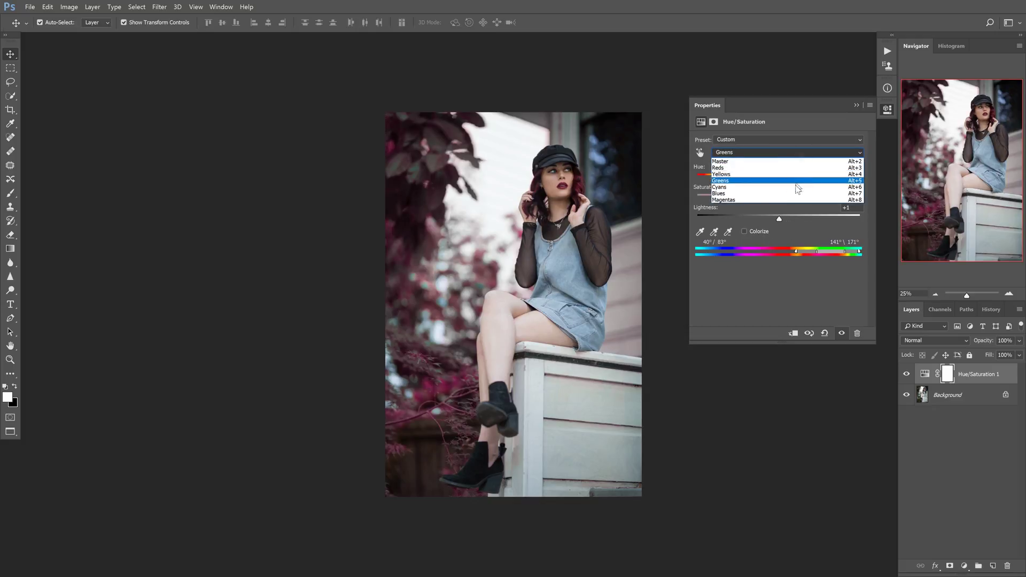
pyautogui.click(762, 194)
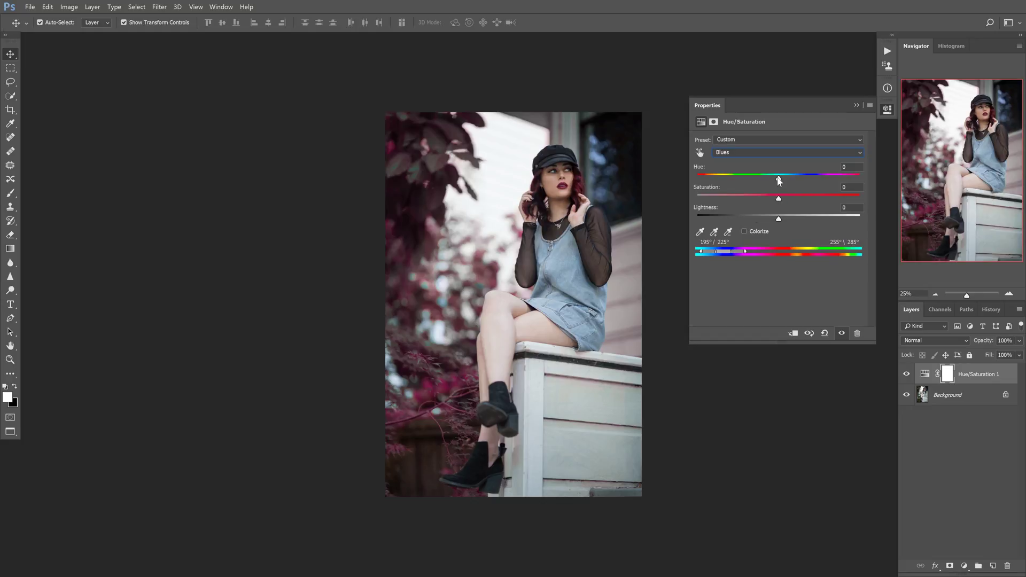
pyautogui.moveTo(778, 202)
pyautogui.mouseDown()
pyautogui.moveTo(828, 201)
pyautogui.moveTo(794, 200)
pyautogui.mouseUp()
pyautogui.click(856, 105)
# Reset the Greens hue, saturation and lightness of the Hue/Saturation layer to 0, and deselect the layer
pyautogui.click(927, 376)
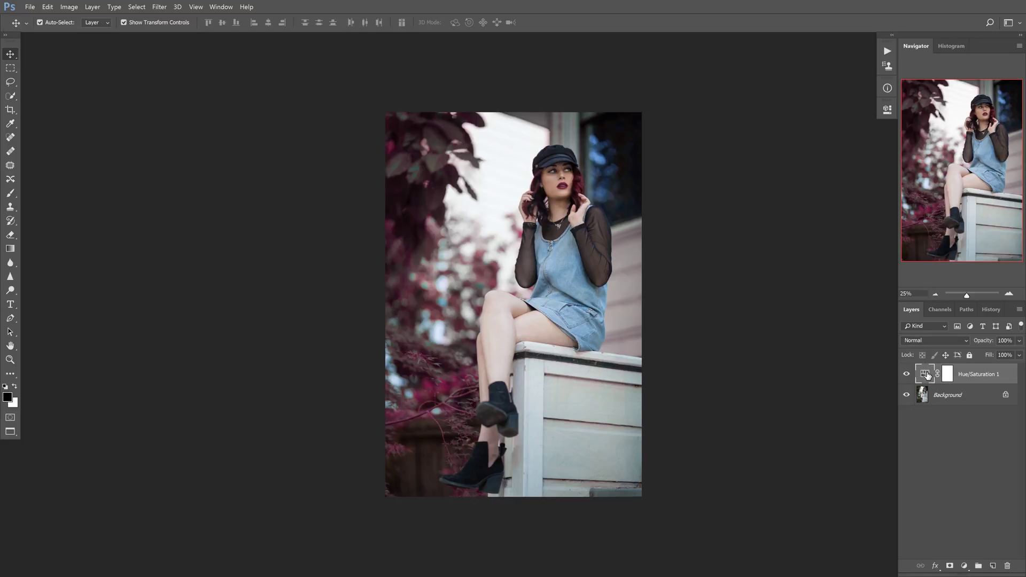
pyautogui.click(887, 110)
pyautogui.click(790, 151)
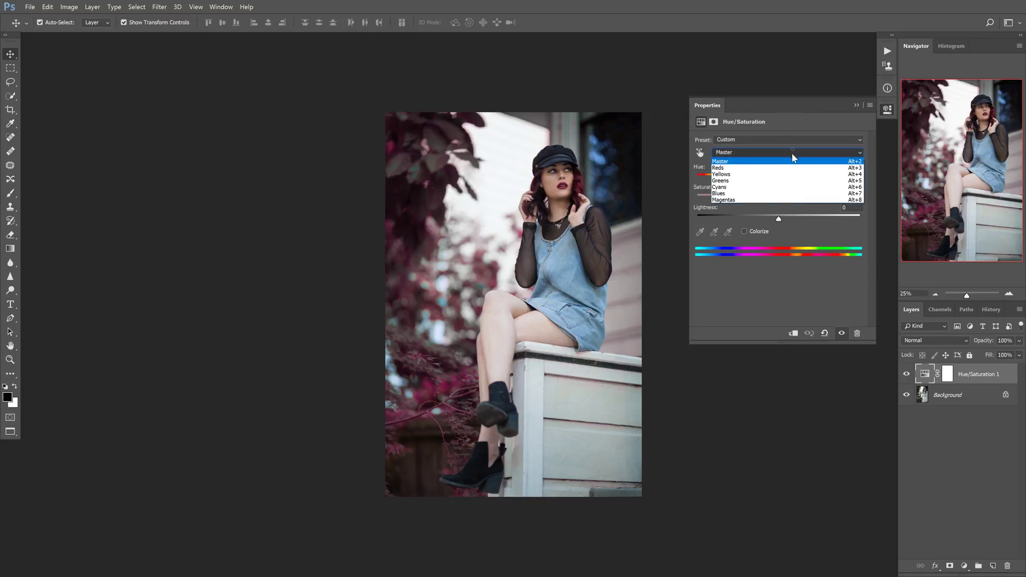
pyautogui.click(788, 180)
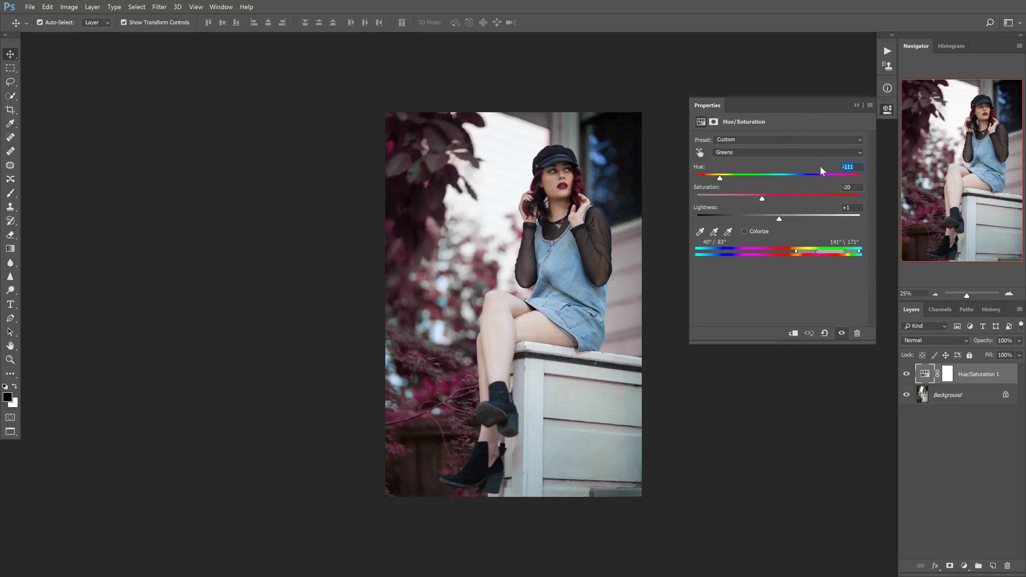
pyautogui.write('0')
pyautogui.press('Tab')
pyautogui.write('0')
pyautogui.press('Tab')
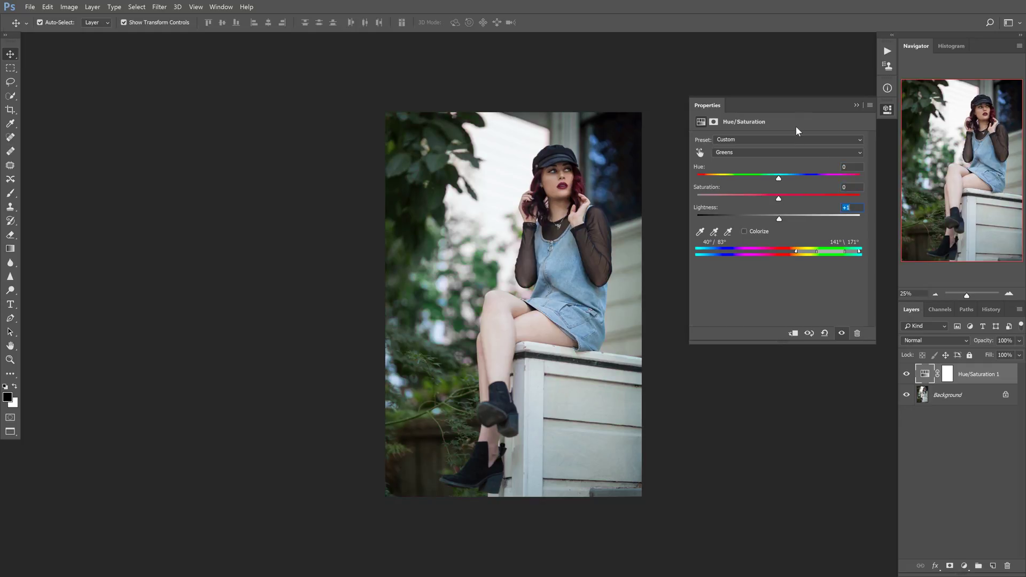
pyautogui.write('0')
pyautogui.click(857, 106)
pyautogui.click(960, 464)
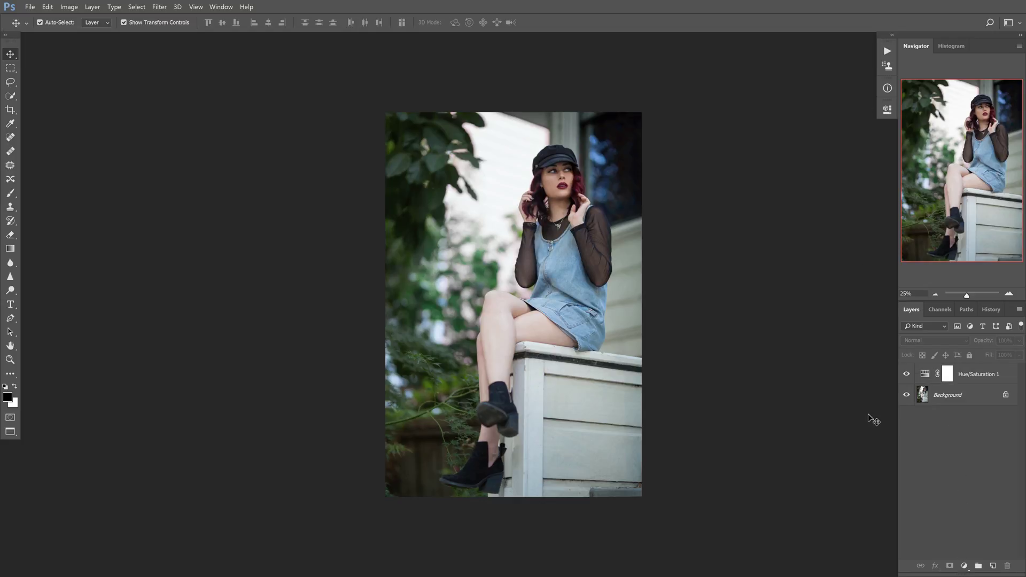
# Create a new empty layer above the Hue/Saturation layer and make it active for the Brush tool
pyautogui.hotkey('ctrl', 'shift', 'alt', 'n')
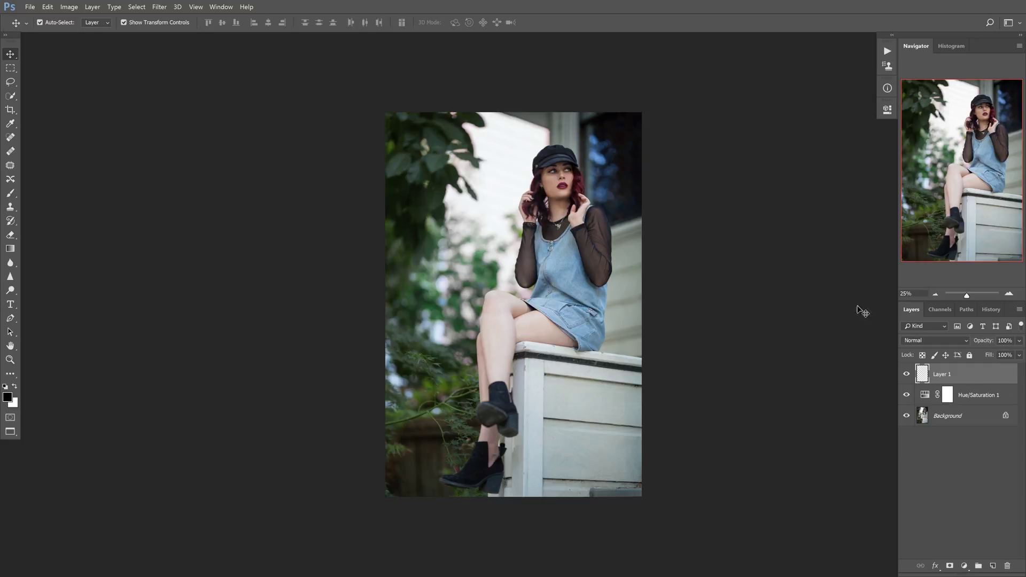
pyautogui.click(915, 441)
pyautogui.press('b')
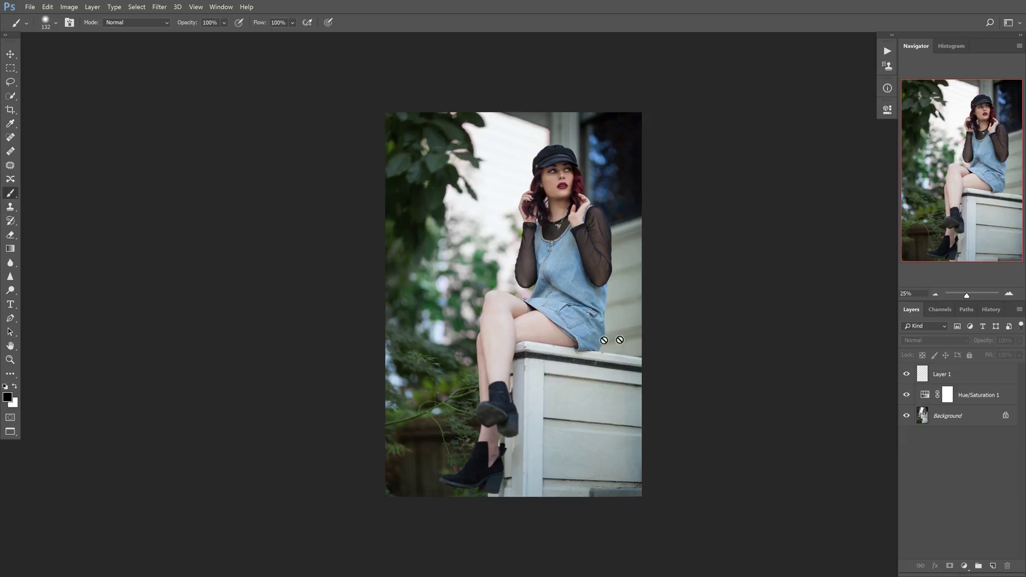
pyautogui.click(953, 378)
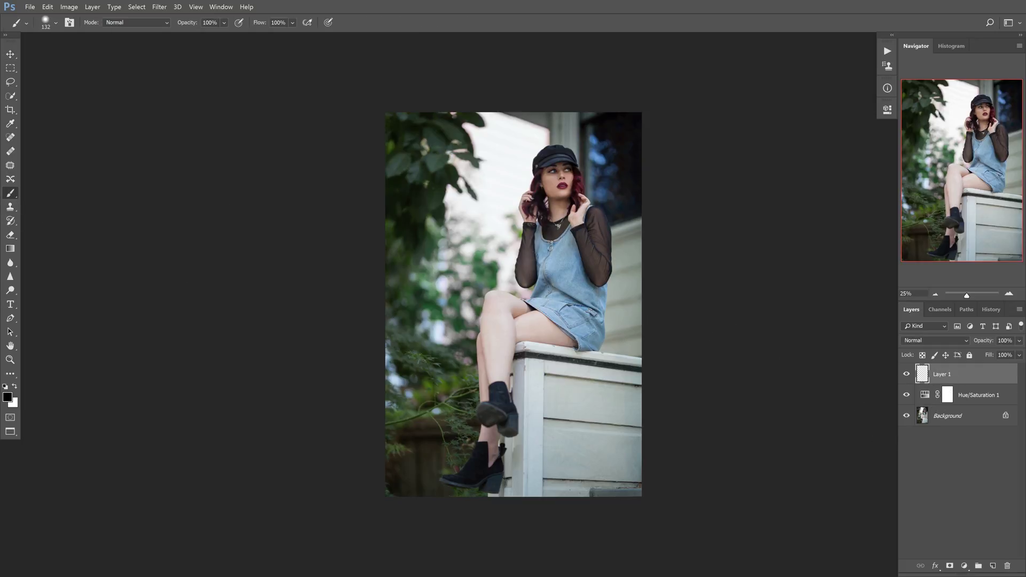
pyautogui.keyDown('alt'); pyautogui.moveTo(510, 238); pyautogui.dragTo(578, 260); pyautogui.keyUp('alt')
# Set the foreground color to pink #f096cb
pyautogui.click(9, 398)
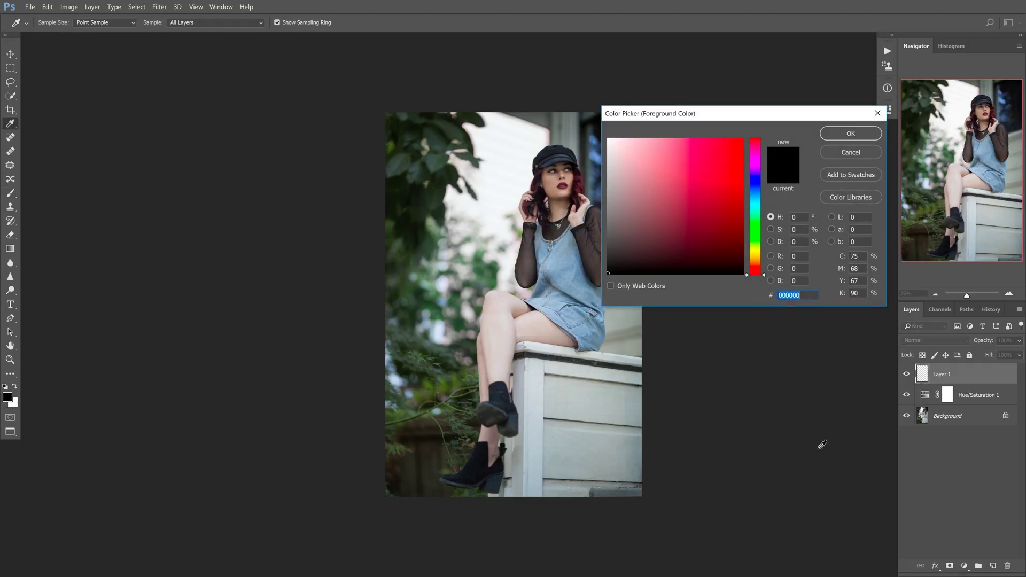
pyautogui.moveTo(755, 189); pyautogui.dragTo(761, 156)
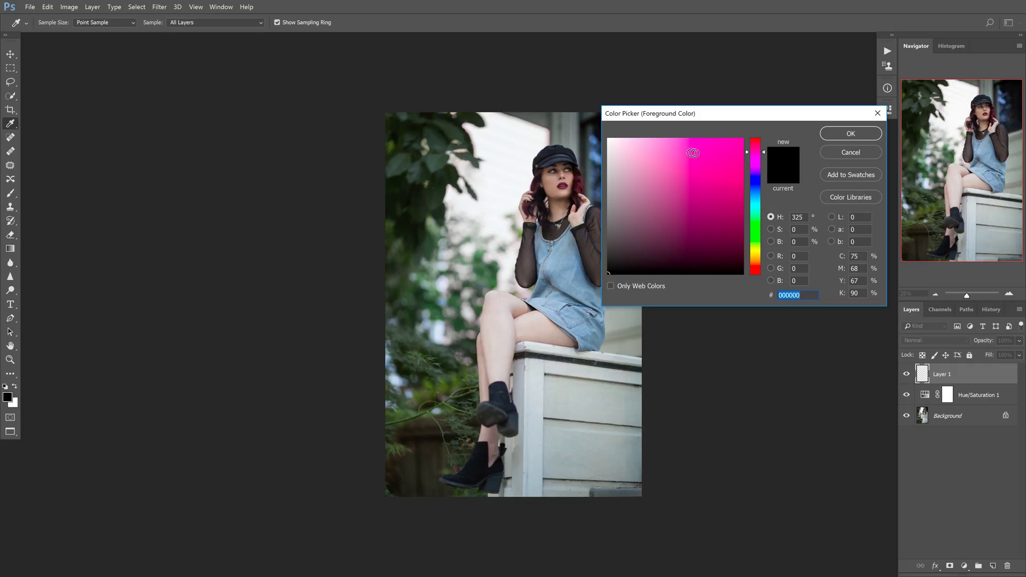
pyautogui.moveTo(673, 151); pyautogui.dragTo(658, 143)
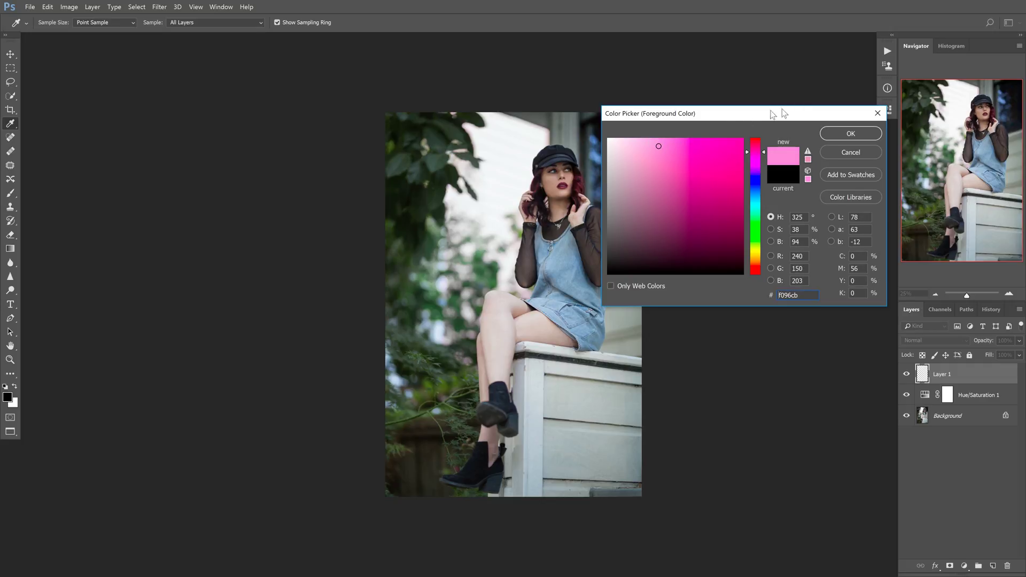
pyautogui.click(823, 137)
# Paint pink over the foliage on the woman's left-hand side of the picture using a soft brush of about 819 px
pyautogui.press('b')
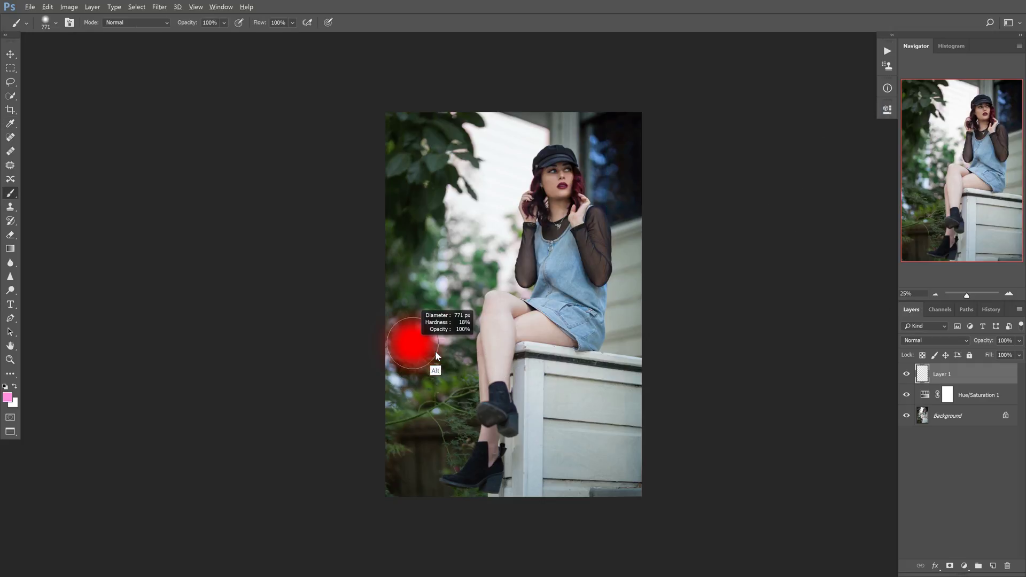
pyautogui.moveTo(412, 310)
pyautogui.mouseDown()
pyautogui.moveTo(411, 174)
pyautogui.moveTo(429, 122)
pyautogui.moveTo(437, 135)
pyautogui.moveTo(449, 123)
pyautogui.moveTo(429, 177)
pyautogui.moveTo(457, 110)
pyautogui.moveTo(454, 182)
pyautogui.mouseUp()
pyautogui.moveTo(450, 237)
pyautogui.mouseDown()
pyautogui.moveTo(399, 110)
pyautogui.moveTo(382, 257)
pyautogui.moveTo(447, 271)
pyautogui.moveTo(478, 228)
pyautogui.moveTo(489, 248)
pyautogui.moveTo(422, 416)
pyautogui.moveTo(377, 418)
pyautogui.moveTo(380, 394)
pyautogui.moveTo(411, 484)
pyautogui.moveTo(465, 508)
pyautogui.moveTo(414, 499)
pyautogui.moveTo(438, 443)
pyautogui.moveTo(455, 459)
pyautogui.moveTo(457, 451)
pyautogui.moveTo(443, 458)
pyautogui.moveTo(442, 425)
pyautogui.moveTo(457, 409)
pyautogui.moveTo(450, 340)
pyautogui.mouseUp()
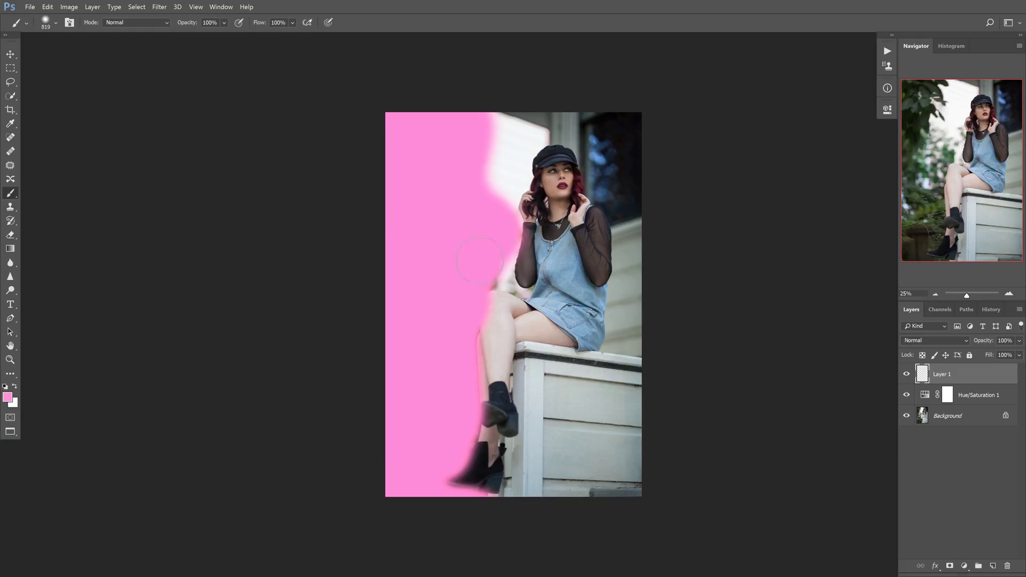
# Paint pink along the sleeve edge and into the gap between elbow and thigh with a brush of about 296 px
pyautogui.moveTo(479, 259); pyautogui.dragTo(571, 259)
pyautogui.rightClick(498, 247)
pyautogui.click(499, 191)
pyautogui.scroll(1, 514, 260)
pyautogui.moveTo(466, 283); pyautogui.dragTo(376, 278)
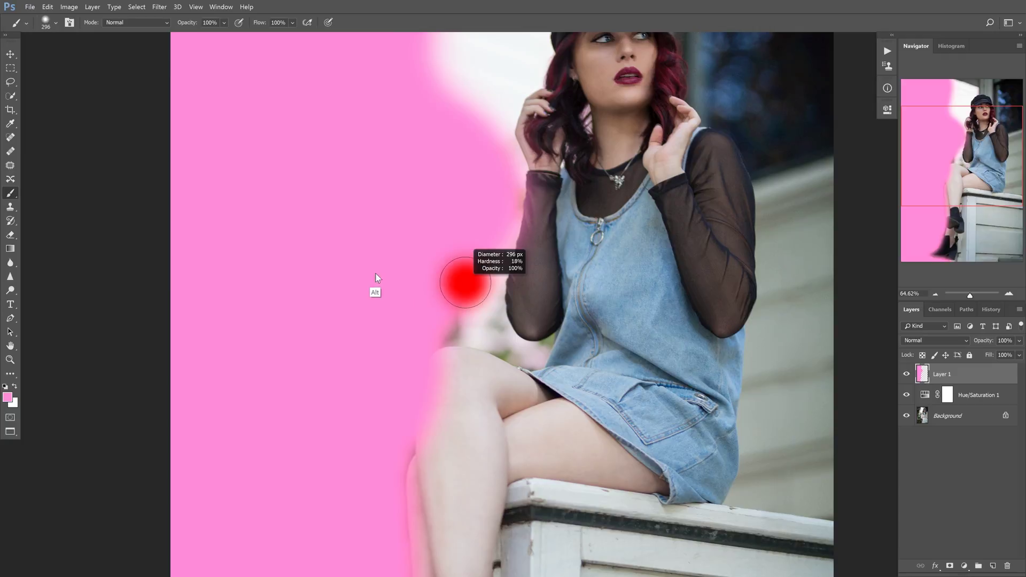
pyautogui.moveTo(454, 307)
pyautogui.mouseDown()
pyautogui.moveTo(439, 325)
pyautogui.moveTo(477, 326)
pyautogui.moveTo(484, 259)
pyautogui.mouseUp()
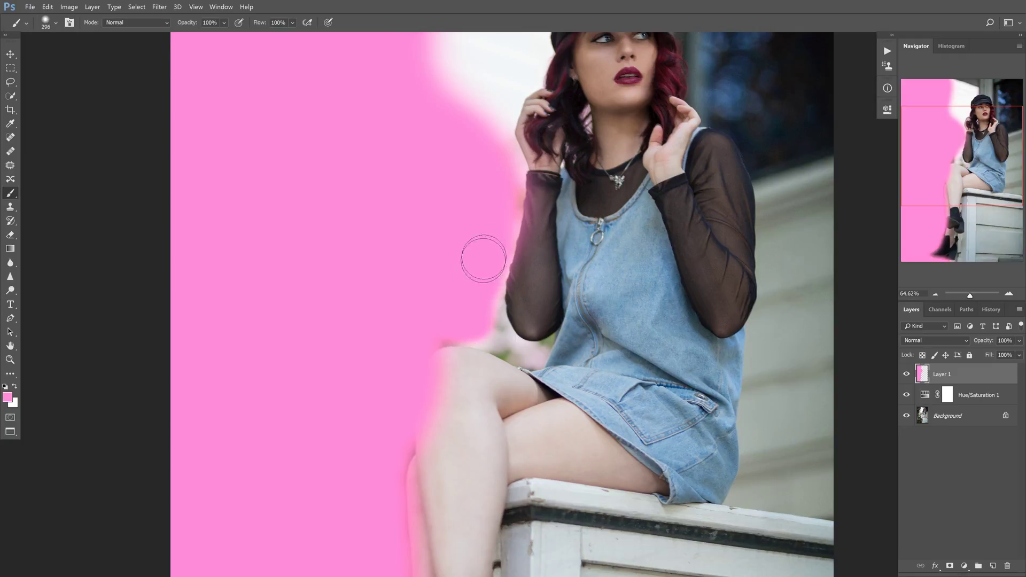
pyautogui.moveTo(474, 305)
pyautogui.mouseDown()
pyautogui.moveTo(491, 329)
pyautogui.moveTo(588, 371)
pyautogui.mouseUp()
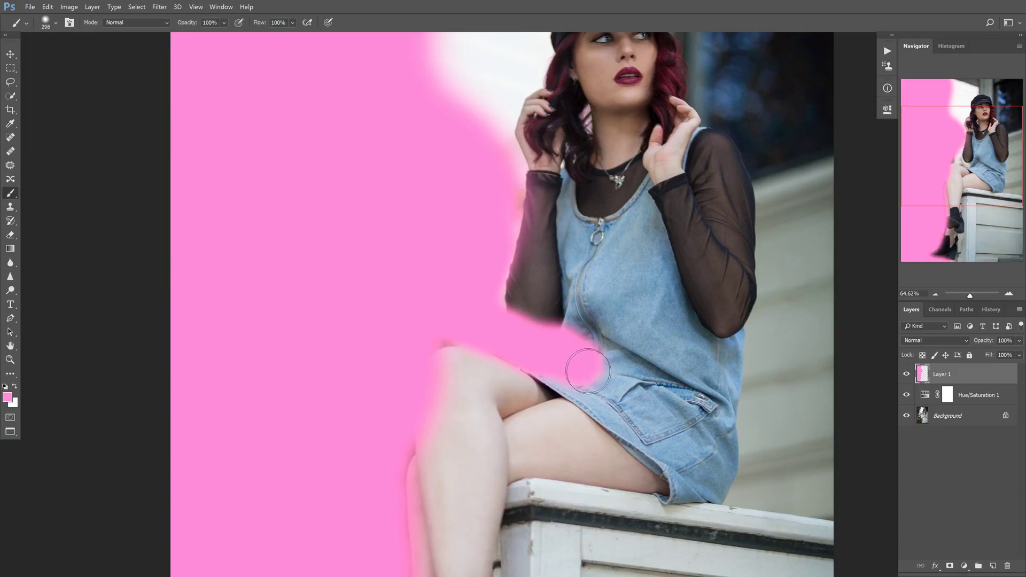
# Cover the bright wall beside the hair and cap with pink, enlarging the brush to about 670 px
pyautogui.press('space')
pyautogui.moveTo(502, 225); pyautogui.dragTo(407, 386)
pyautogui.moveTo(380, 241)
pyautogui.mouseDown()
pyautogui.moveTo(386, 295)
pyautogui.moveTo(392, 254)
pyautogui.moveTo(402, 318)
pyautogui.moveTo(381, 185)
pyautogui.moveTo(372, 174)
pyautogui.moveTo(340, 175)
pyautogui.moveTo(350, 40)
pyautogui.moveTo(322, 46)
pyautogui.mouseUp()
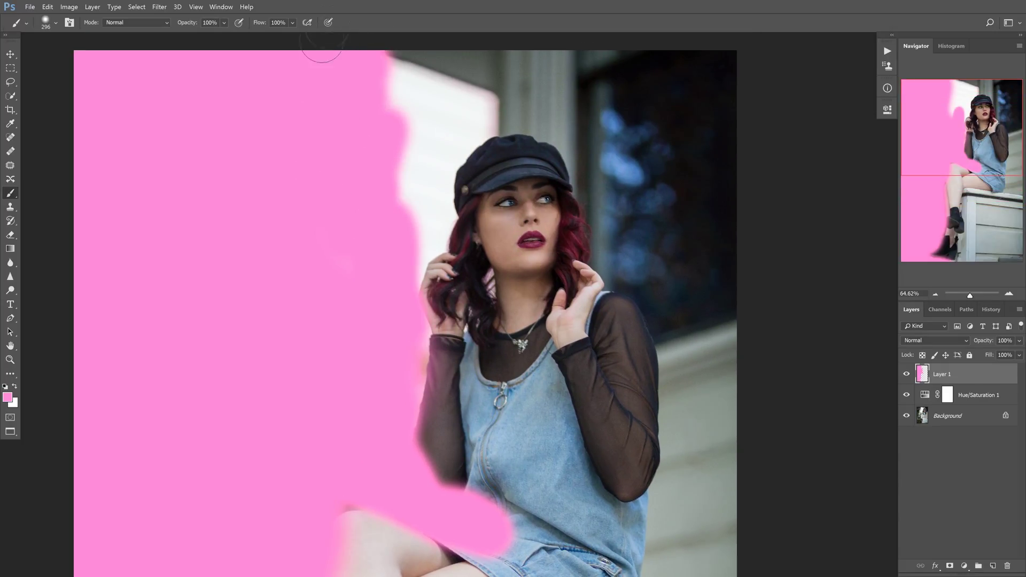
pyautogui.rightClick(359, 140)
pyautogui.moveTo(318, 125); pyautogui.dragTo(401, 148)
pyautogui.moveTo(401, 148)
pyautogui.mouseDown()
pyautogui.moveTo(387, 128)
pyautogui.moveTo(438, 73)
pyautogui.moveTo(412, 91)
pyautogui.mouseUp()
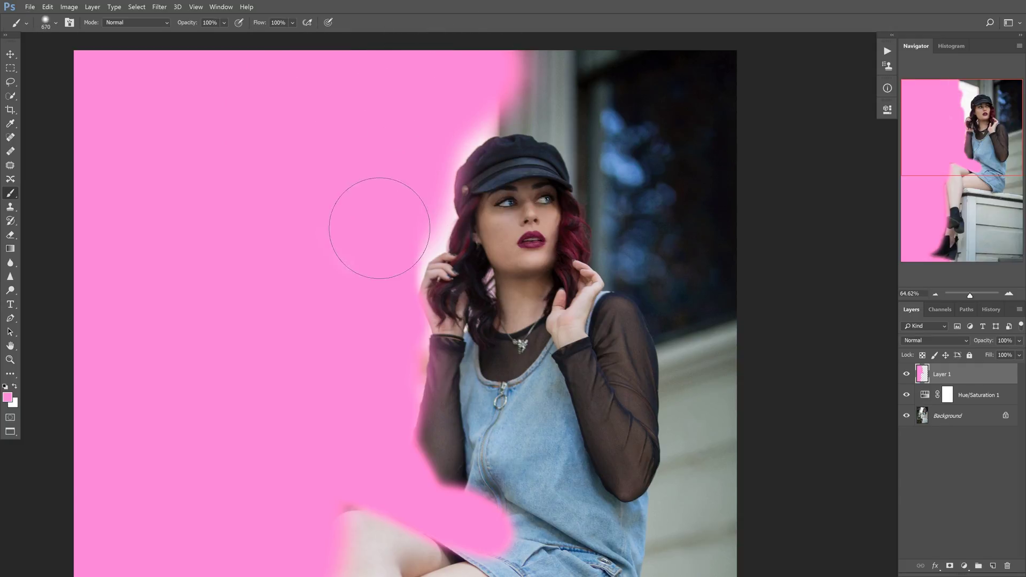
pyautogui.moveTo(379, 228)
pyautogui.mouseDown()
pyautogui.moveTo(368, 238)
pyautogui.moveTo(402, 112)
pyautogui.mouseUp()
# Paint pink over the wall and dark window beside the woman's shoulder, continuing down to the picture's lower edge with the 670 px brush
pyautogui.moveTo(541, 146); pyautogui.dragTo(329, 210)
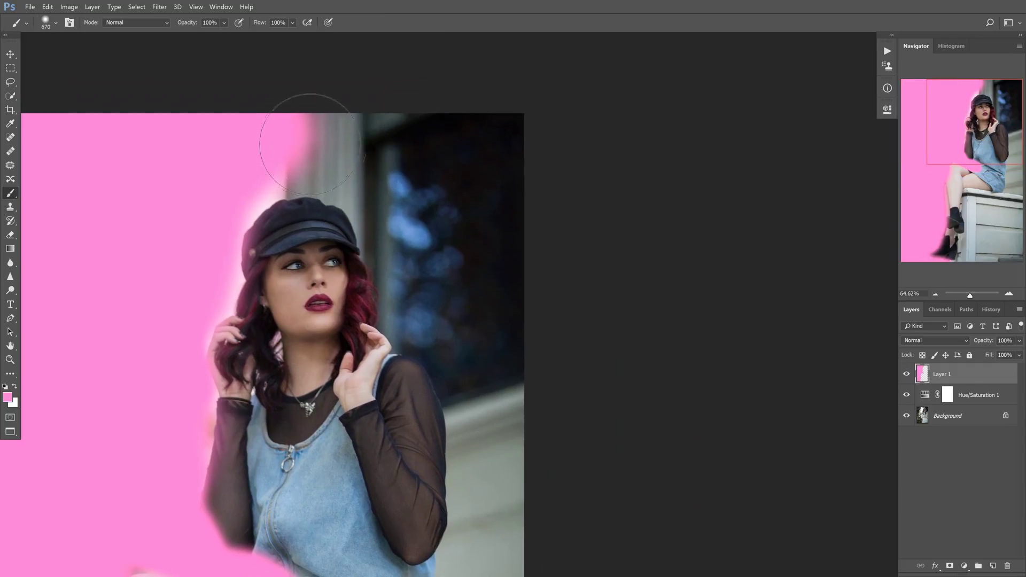
pyautogui.moveTo(309, 143)
pyautogui.mouseDown()
pyautogui.moveTo(359, 127)
pyautogui.moveTo(378, 144)
pyautogui.moveTo(408, 135)
pyautogui.moveTo(463, 179)
pyautogui.moveTo(480, 225)
pyautogui.moveTo(489, 209)
pyautogui.moveTo(524, 222)
pyautogui.moveTo(494, 238)
pyautogui.moveTo(450, 241)
pyautogui.moveTo(422, 209)
pyautogui.moveTo(509, 345)
pyautogui.moveTo(509, 367)
pyautogui.moveTo(436, 280)
pyautogui.moveTo(439, 270)
pyautogui.moveTo(480, 319)
pyautogui.moveTo(507, 373)
pyautogui.mouseUp()
pyautogui.moveTo(512, 461); pyautogui.dragTo(483, 217)
pyautogui.moveTo(484, 209)
pyautogui.mouseDown()
pyautogui.moveTo(483, 204)
pyautogui.moveTo(488, 244)
pyautogui.moveTo(471, 386)
pyautogui.moveTo(459, 330)
pyautogui.moveTo(450, 342)
pyautogui.moveTo(465, 415)
pyautogui.moveTo(464, 372)
pyautogui.moveTo(443, 372)
pyautogui.moveTo(476, 435)
pyautogui.mouseUp()
pyautogui.scroll(-5, 476, 435)
pyautogui.moveTo(470, 201)
pyautogui.mouseDown()
pyautogui.moveTo(437, 229)
pyautogui.moveTo(424, 268)
pyautogui.moveTo(463, 358)
pyautogui.mouseUp()
pyautogui.scroll(-5, 463, 357)
pyautogui.moveTo(419, 248)
pyautogui.mouseDown()
pyautogui.moveTo(408, 367)
pyautogui.moveTo(417, 384)
pyautogui.moveTo(367, 234)
pyautogui.moveTo(361, 169)
pyautogui.moveTo(299, 371)
pyautogui.moveTo(443, 288)
pyautogui.moveTo(437, 318)
pyautogui.moveTo(377, 278)
pyautogui.moveTo(328, 351)
pyautogui.moveTo(306, 367)
pyautogui.moveTo(302, 343)
pyautogui.moveTo(252, 398)
pyautogui.moveTo(418, 359)
pyautogui.mouseUp()
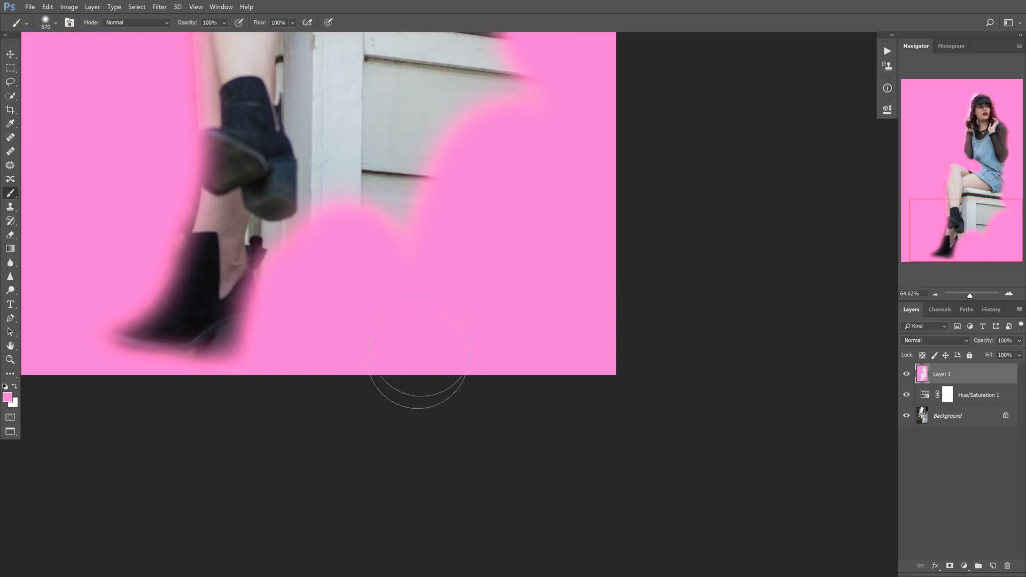
# Cover the white wooden box beneath her thighs and beside the boots with pink
pyautogui.scroll(5, 418, 359)
pyautogui.moveTo(442, 394)
pyautogui.mouseDown()
pyautogui.moveTo(389, 424)
pyautogui.moveTo(378, 339)
pyautogui.moveTo(338, 255)
pyautogui.moveTo(350, 201)
pyautogui.moveTo(447, 229)
pyautogui.moveTo(506, 214)
pyautogui.moveTo(437, 261)
pyautogui.mouseUp()
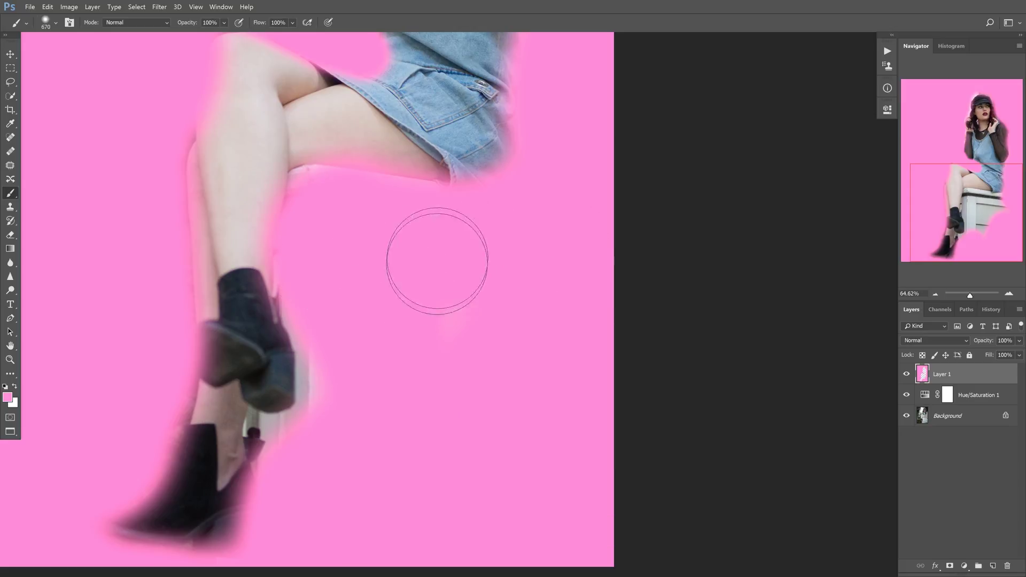
pyautogui.moveTo(335, 214)
pyautogui.keyDown('alt'); pyautogui.mouseDown()
pyautogui.moveTo(281, 207)
pyautogui.moveTo(301, 182)
pyautogui.moveTo(349, 186)
pyautogui.moveTo(372, 229)
pyautogui.moveTo(333, 364)
pyautogui.moveTo(315, 344)
pyautogui.moveTo(306, 421)
pyautogui.moveTo(275, 438)
pyautogui.moveTo(278, 474)
pyautogui.mouseUp(); pyautogui.keyUp('alt')
pyautogui.keyDown('ctrl'); pyautogui.moveTo(420, 363); pyautogui.dragTo(321, 374); pyautogui.keyUp('ctrl')
pyautogui.keyDown('ctrl'); pyautogui.moveTo(412, 387); pyautogui.dragTo(469, 296); pyautogui.keyUp('ctrl')
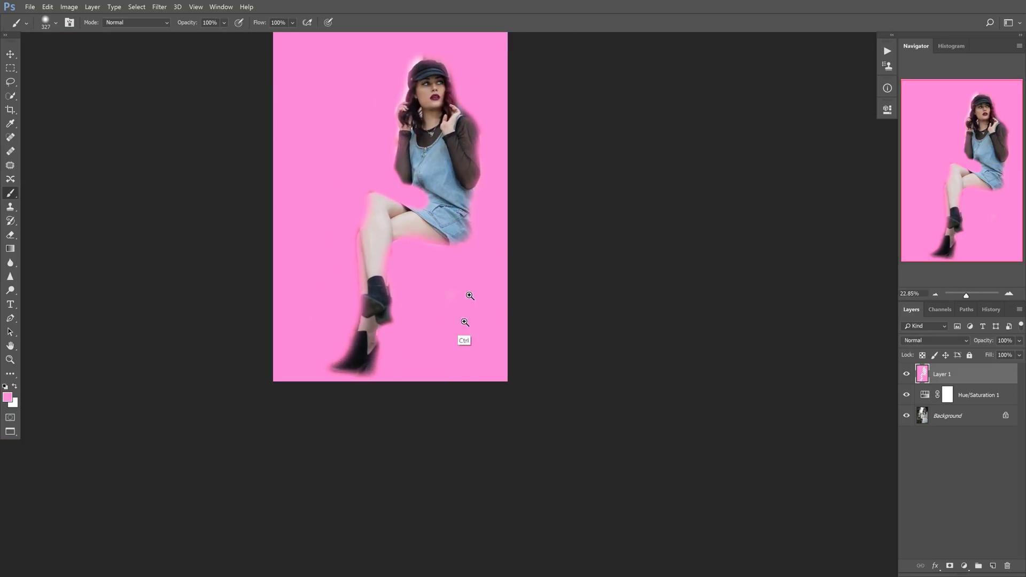
# Paint pink closer to the outline of her cap, hair and shoulder with a brush reduced to about 327 px
pyautogui.keyDown('ctrl'); pyautogui.moveTo(447, 113); pyautogui.dragTo(516, 107); pyautogui.keyUp('ctrl')
pyautogui.moveTo(452, 103); pyautogui.dragTo(471, 261)
pyautogui.moveTo(339, 206); pyautogui.dragTo(335, 218)
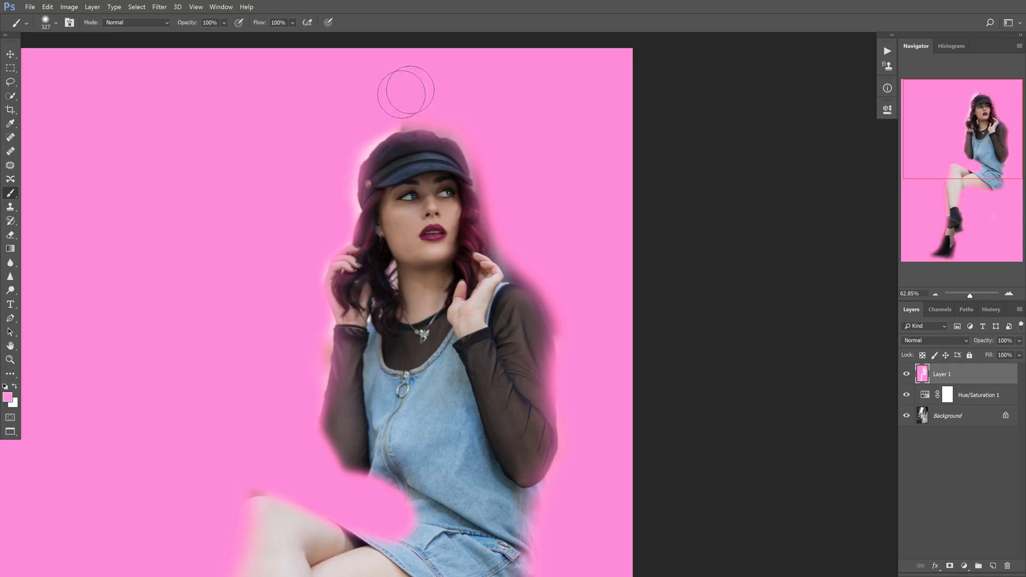
pyautogui.moveTo(529, 246); pyautogui.dragTo(460, 240)
pyautogui.moveTo(680, 412); pyautogui.dragTo(671, 369)
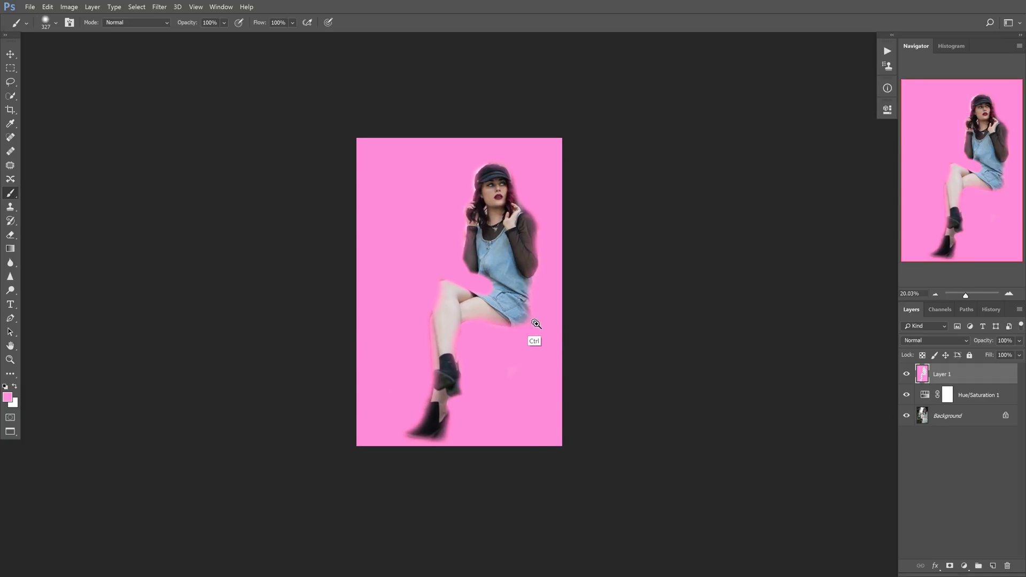
pyautogui.moveTo(536, 323); pyautogui.dragTo(551, 329)
# Try the Color and Saturation blend modes on Layer 1
pyautogui.click(917, 340)
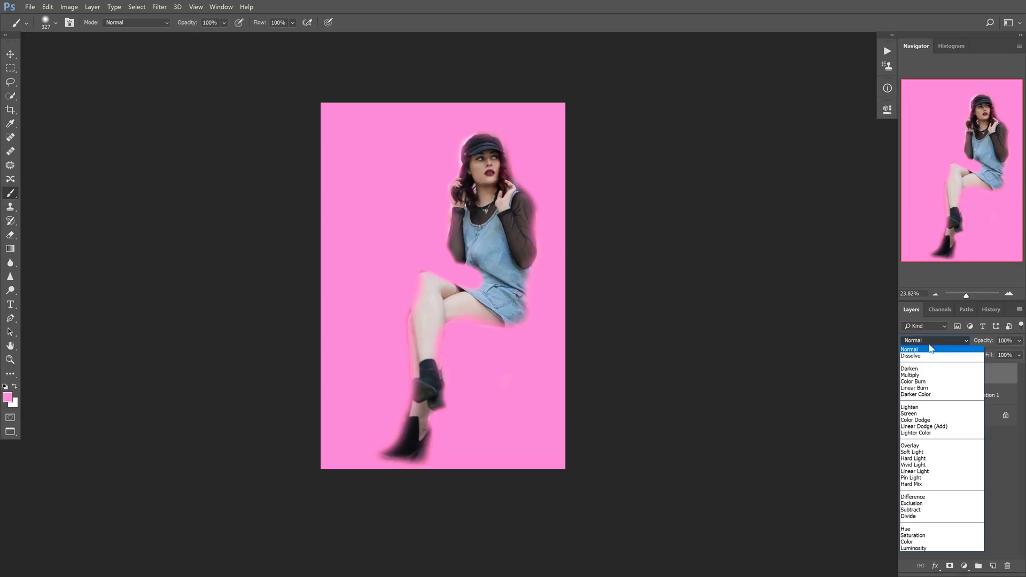
pyautogui.click(924, 542)
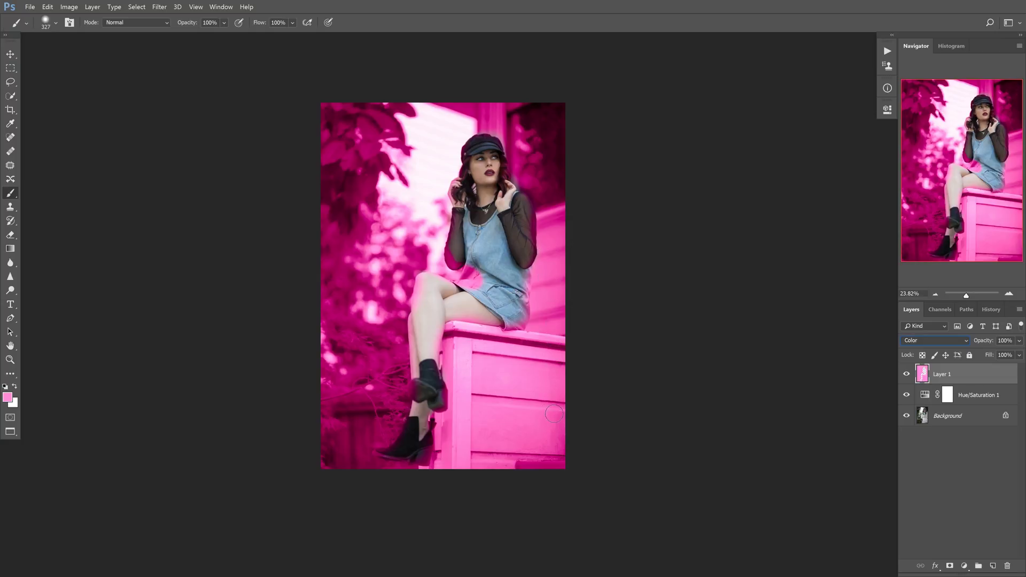
pyautogui.click(935, 345)
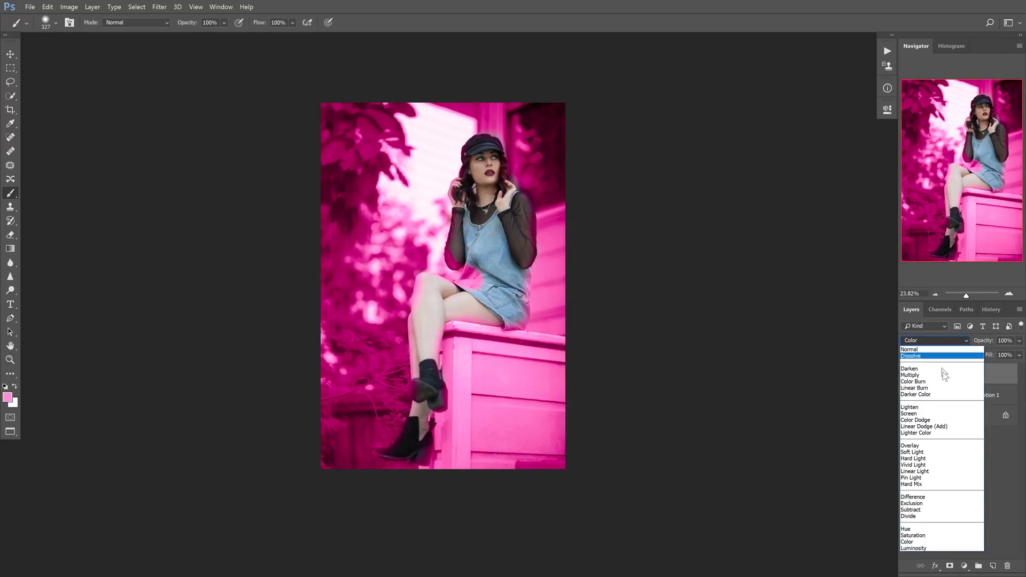
pyautogui.click(913, 535)
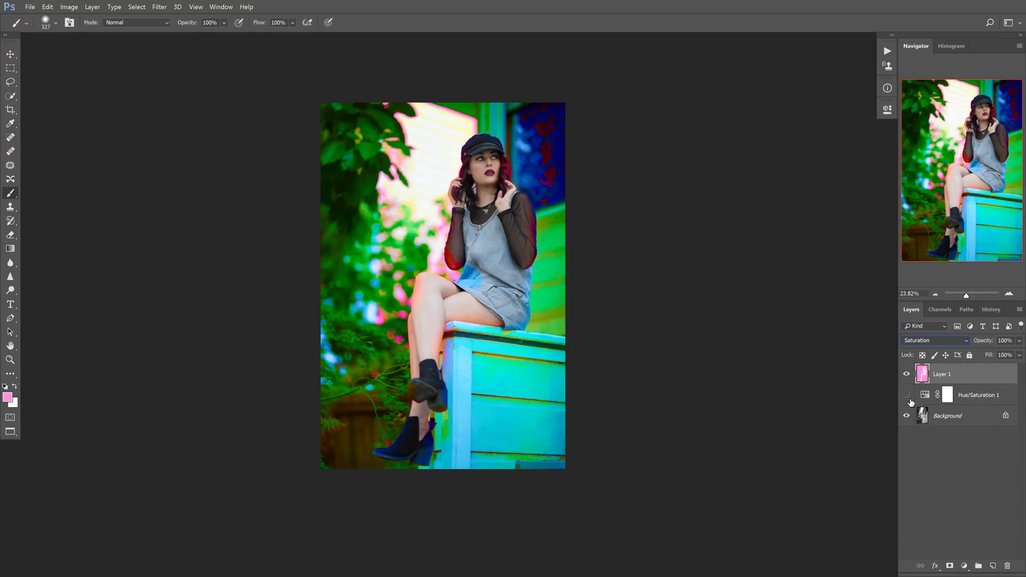
# Set Layer 1's blend mode to Hue and inspect the tint around the dress
pyautogui.click(952, 340)
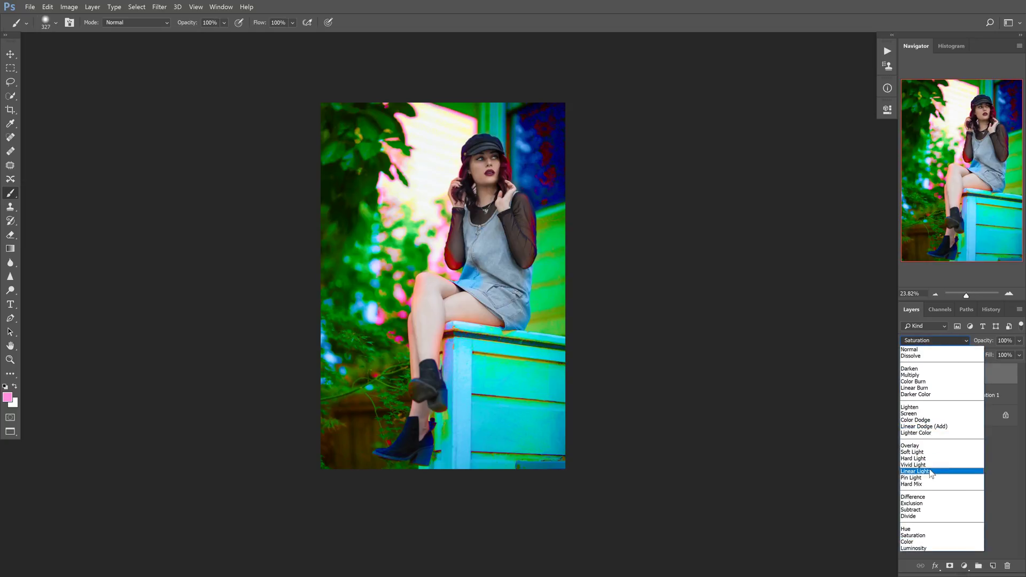
pyautogui.click(921, 530)
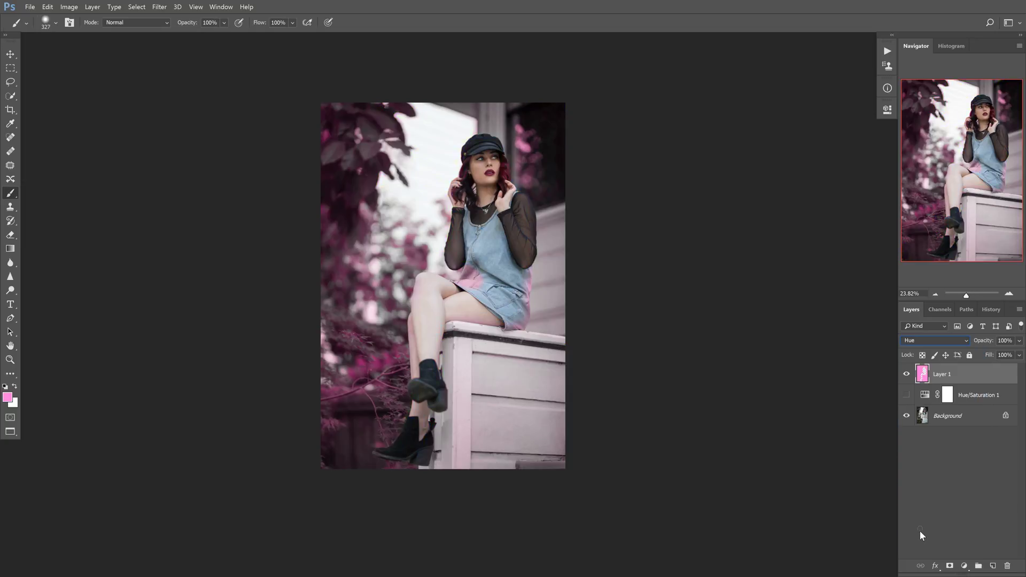
pyautogui.keyDown('ctrl'); pyautogui.click(478, 239); pyautogui.keyUp('ctrl')
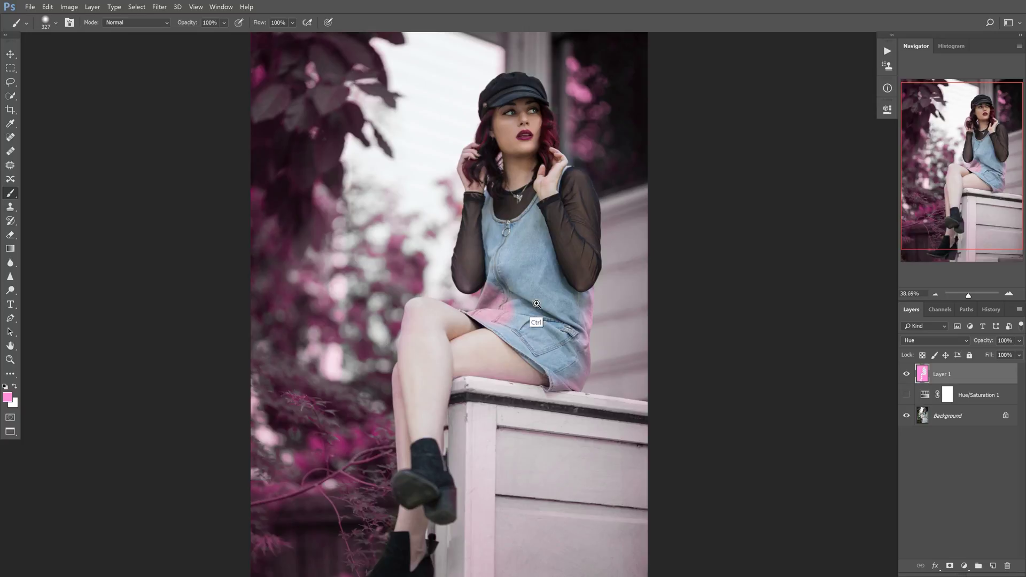
pyautogui.moveTo(535, 305); pyautogui.dragTo(547, 331)
# Compare the photo with and without Layer 1, leaving its layer style unchanged and the layer visible
pyautogui.click(907, 374)
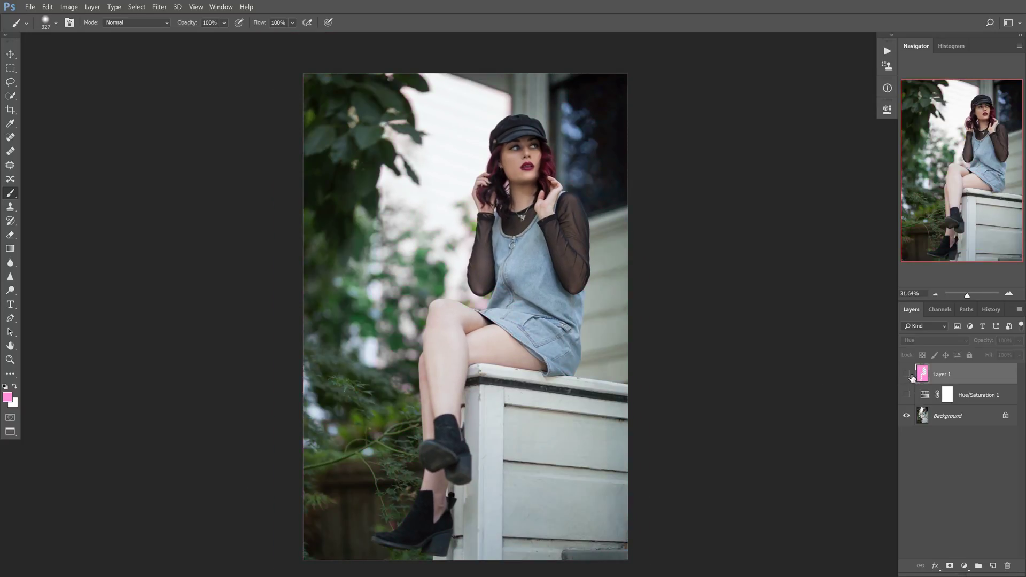
pyautogui.click(907, 375)
pyautogui.click(907, 374)
pyautogui.click(907, 375)
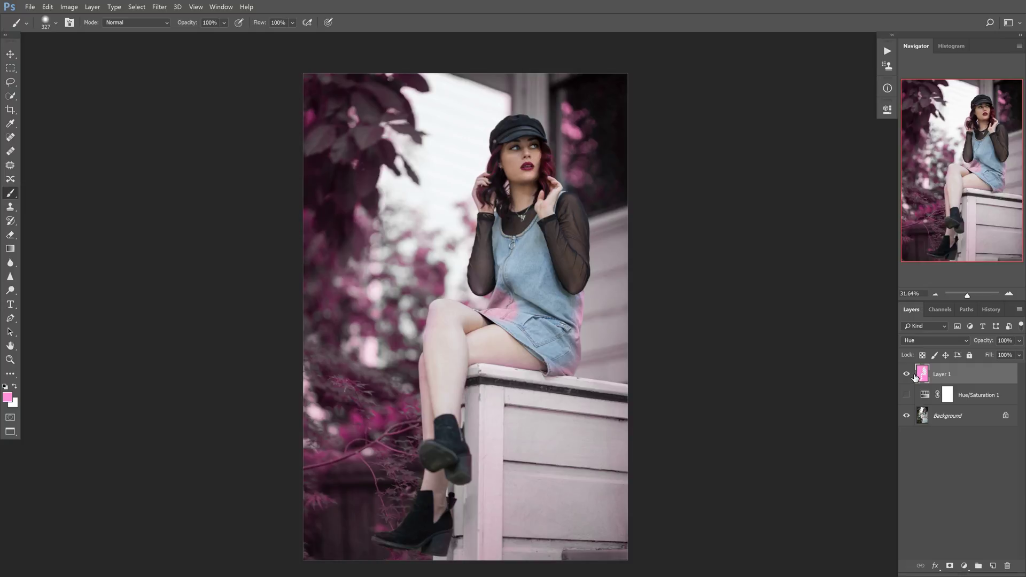
pyautogui.doubleClick(915, 377)
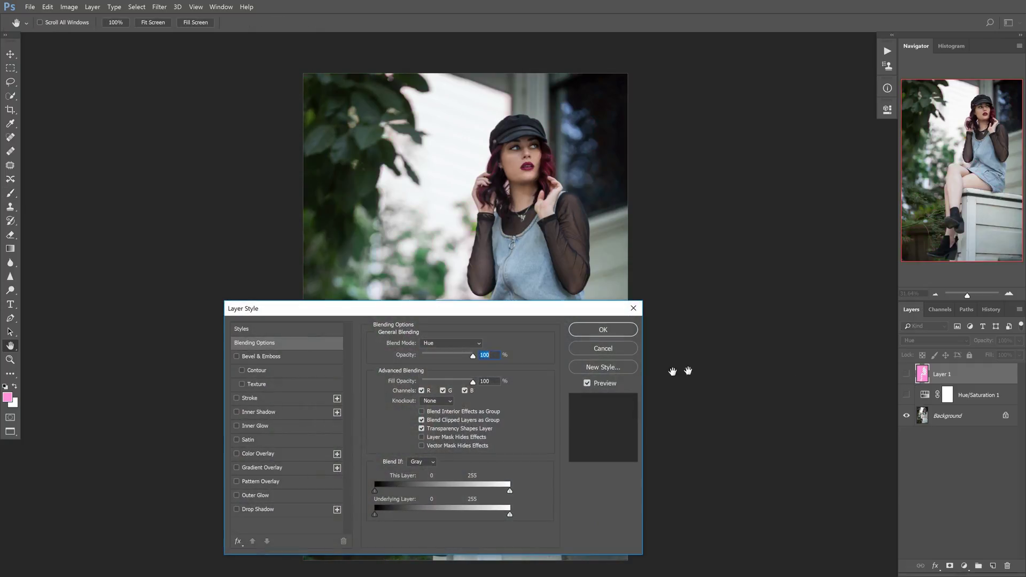
pyautogui.click(617, 329)
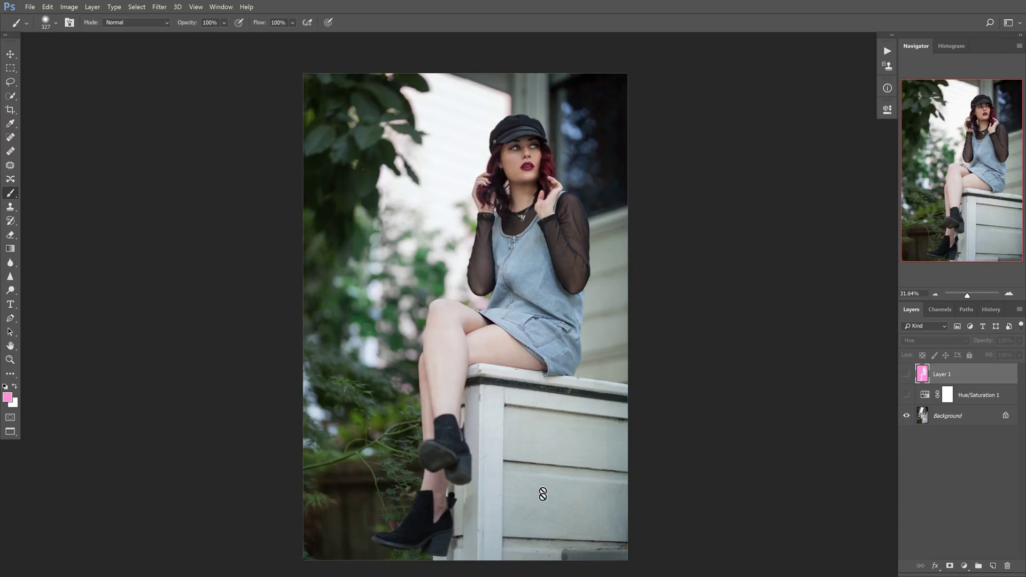
pyautogui.click(906, 375)
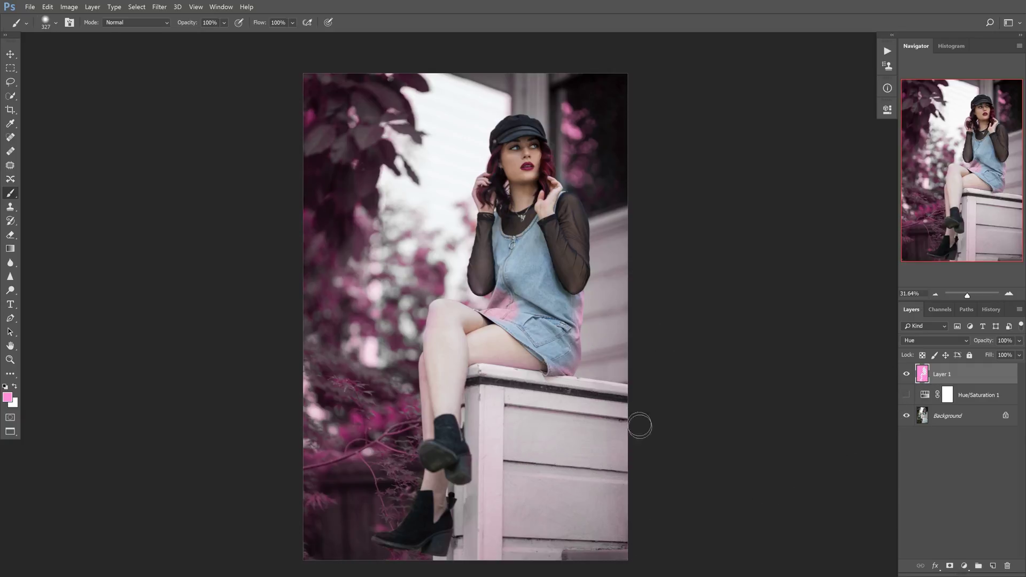
# Erase the pink tint from the lower legs and upper boot using a soft eraser enlarged to about 459 px
pyautogui.moveTo(500, 370)
pyautogui.mouseDown()
pyautogui.moveTo(550, 359)
pyautogui.moveTo(541, 355)
pyautogui.mouseUp()
pyautogui.press('e')
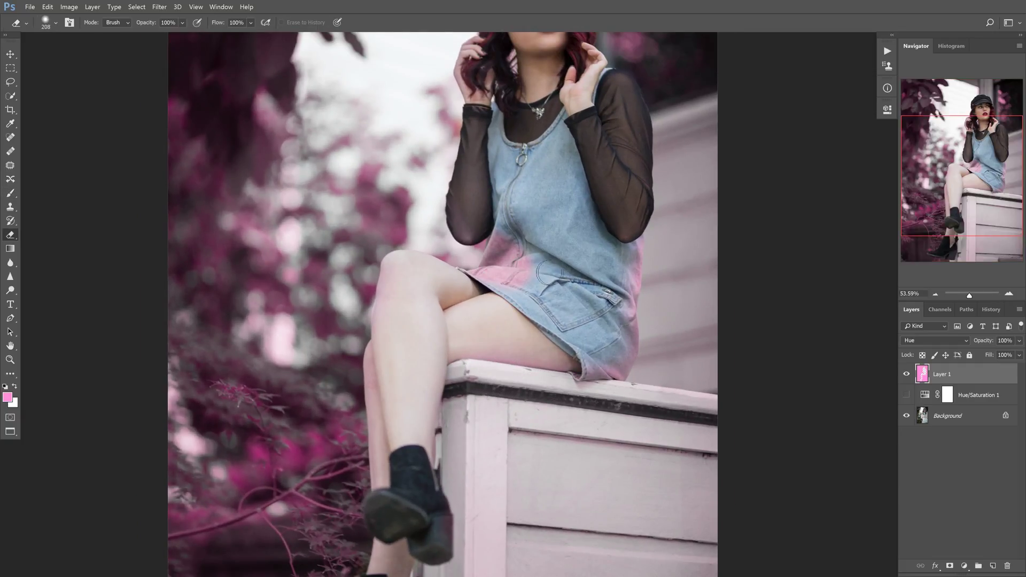
pyautogui.moveTo(392, 348); pyautogui.dragTo(454, 348)
pyautogui.moveTo(407, 438); pyautogui.dragTo(462, 268)
pyautogui.rightClick(425, 213)
pyautogui.moveTo(439, 217)
pyautogui.mouseDown()
pyautogui.moveTo(391, 198)
pyautogui.moveTo(447, 215)
pyautogui.moveTo(448, 203)
pyautogui.moveTo(458, 325)
pyautogui.moveTo(453, 206)
pyautogui.mouseUp()
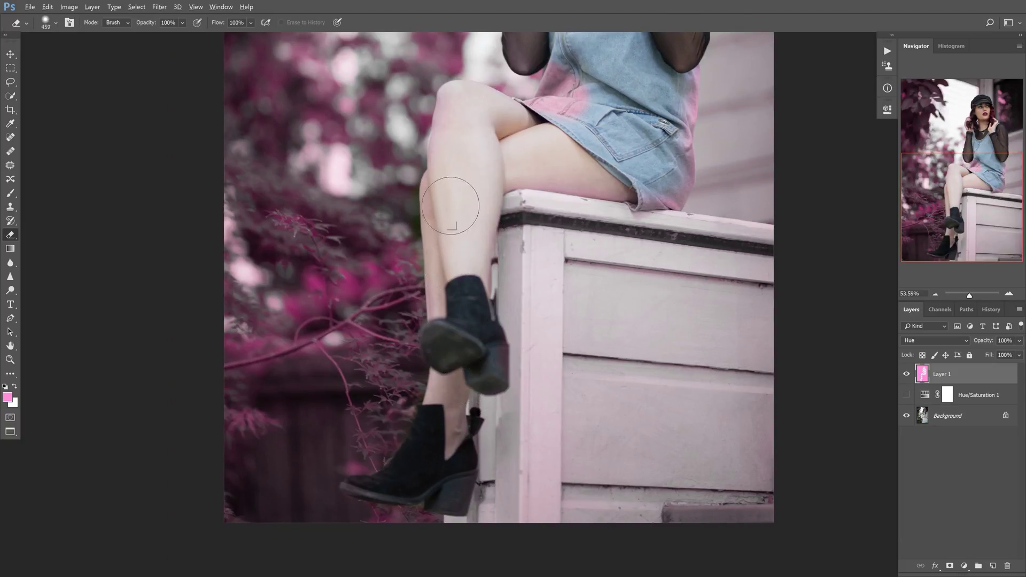
pyautogui.press('alt')
pyautogui.moveTo(458, 322); pyautogui.dragTo(454, 384)
# Try erasing the tint around the lower boot with the 459 px eraser, and undo those strokes
pyautogui.moveTo(448, 435)
pyautogui.mouseDown()
pyautogui.moveTo(417, 467)
pyautogui.moveTo(451, 406)
pyautogui.mouseUp()
pyautogui.moveTo(451, 406)
pyautogui.mouseDown()
pyautogui.moveTo(397, 403)
pyautogui.moveTo(412, 393)
pyautogui.moveTo(463, 430)
pyautogui.moveTo(446, 408)
pyautogui.moveTo(413, 404)
pyautogui.moveTo(488, 405)
pyautogui.moveTo(483, 373)
pyautogui.mouseUp()
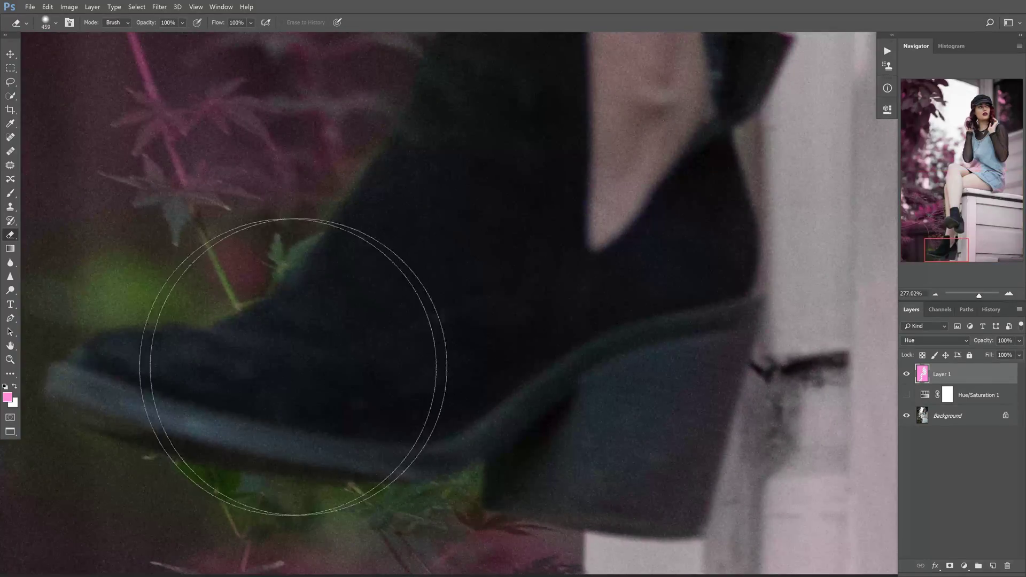
pyautogui.moveTo(337, 374); pyautogui.dragTo(506, 350)
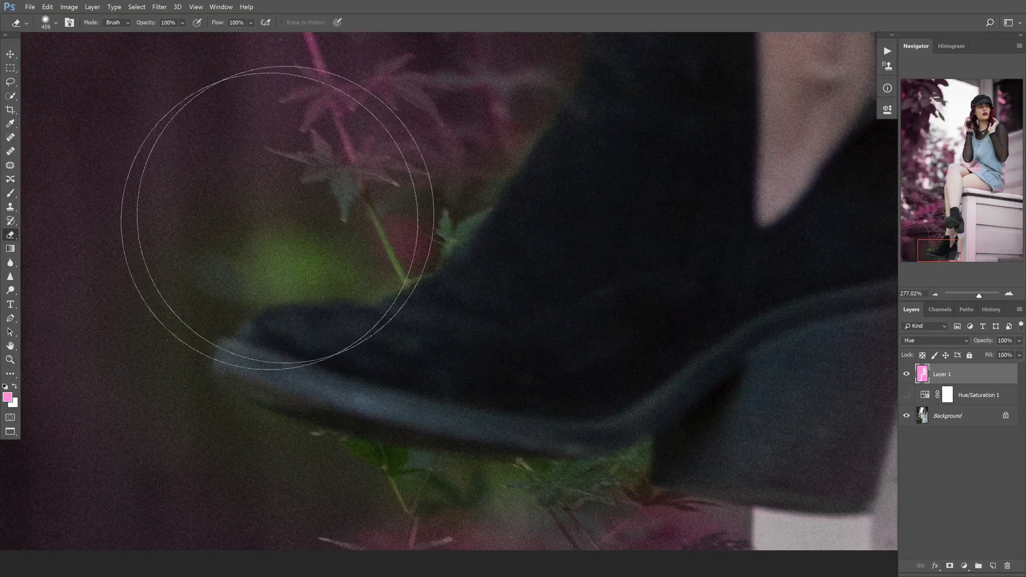
pyautogui.scroll(-6, 481, 348)
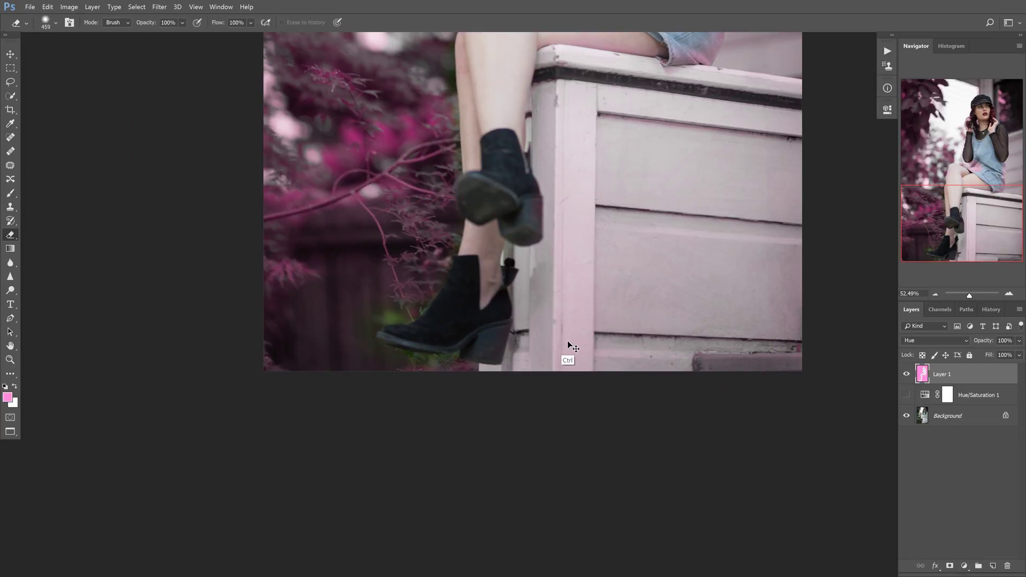
pyautogui.scroll(5, 424, 348)
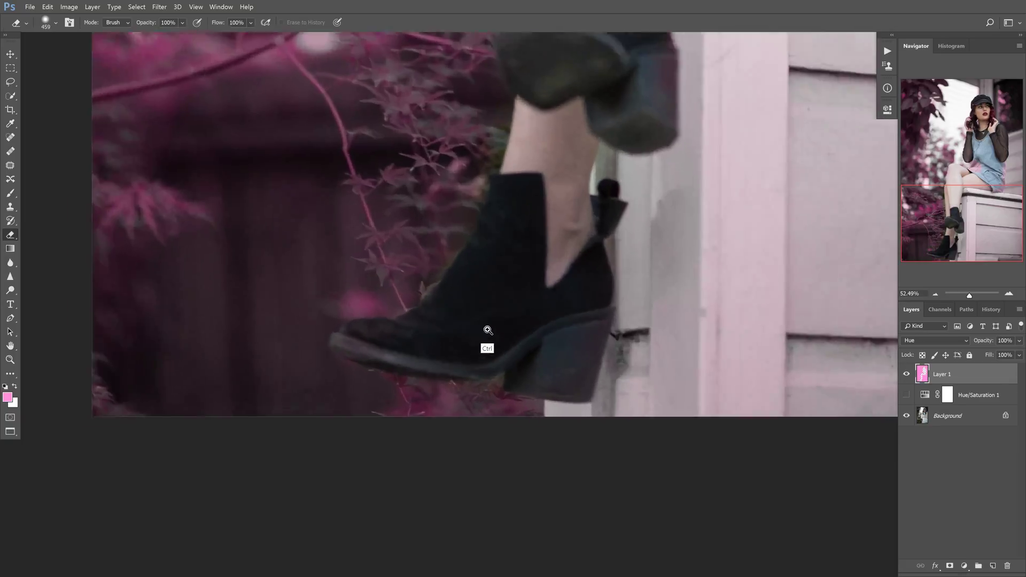
# Erase the tint from the lower boot and ankle with the eraser reduced to about 135 px
pyautogui.moveTo(458, 346)
pyautogui.mouseDown()
pyautogui.moveTo(252, 349)
pyautogui.moveTo(405, 345)
pyautogui.mouseUp()
pyautogui.moveTo(433, 358)
pyautogui.mouseDown()
pyautogui.moveTo(351, 359)
pyautogui.moveTo(360, 346)
pyautogui.moveTo(435, 360)
pyautogui.moveTo(544, 347)
pyautogui.moveTo(640, 295)
pyautogui.moveTo(625, 354)
pyautogui.moveTo(659, 401)
pyautogui.moveTo(685, 388)
pyautogui.mouseUp()
pyautogui.moveTo(672, 311)
pyautogui.mouseDown()
pyautogui.moveTo(600, 339)
pyautogui.moveTo(474, 459)
pyautogui.mouseUp()
pyautogui.moveTo(440, 304)
pyautogui.mouseDown()
pyautogui.moveTo(438, 357)
pyautogui.moveTo(438, 336)
pyautogui.mouseUp()
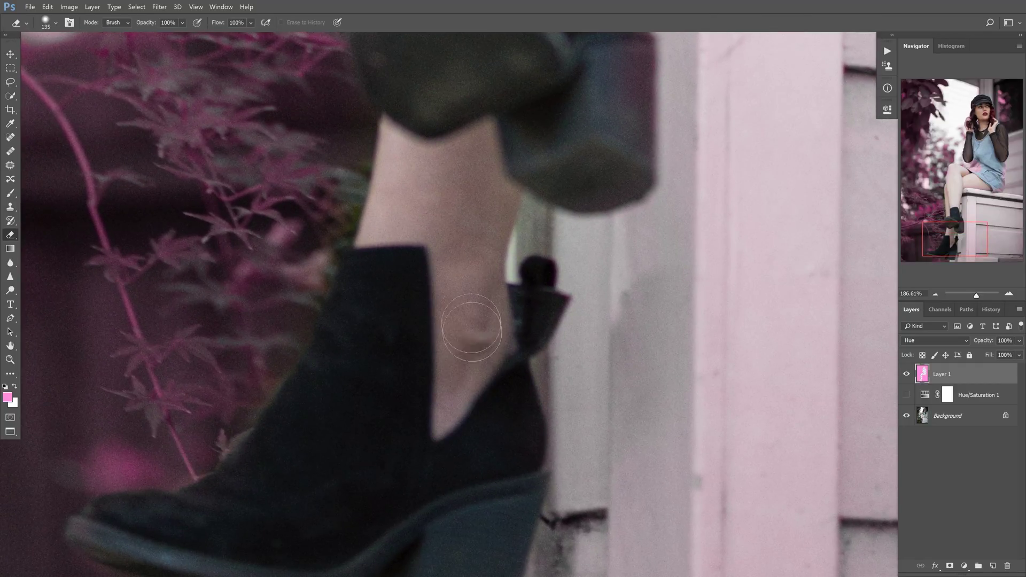
# Repaint pink over the green foliage along the back of the ankle and lower boot with a brush of about 145 px
pyautogui.press('x')
pyautogui.press('v')
pyautogui.press('b')
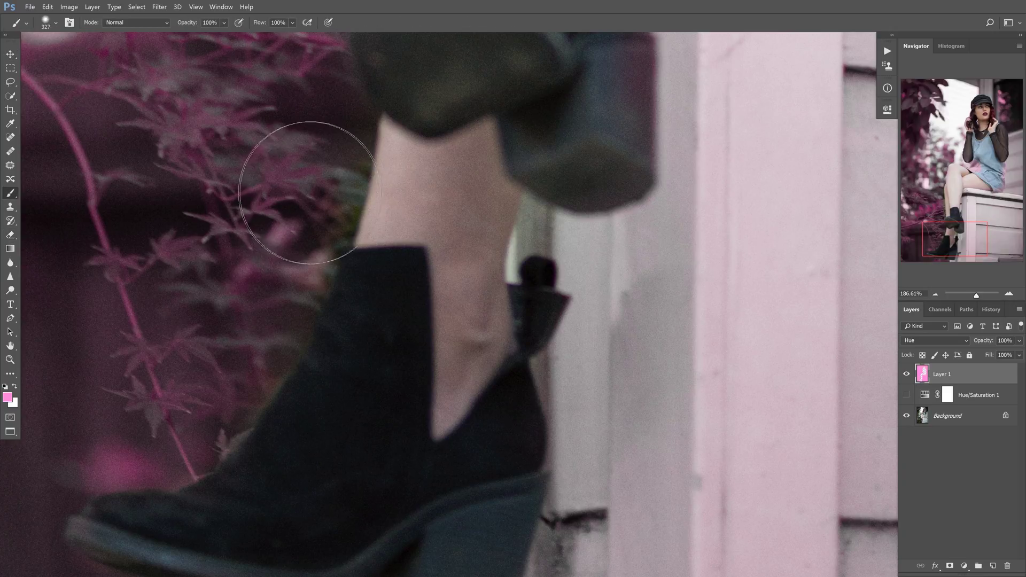
pyautogui.moveTo(323, 203); pyautogui.dragTo(219, 199)
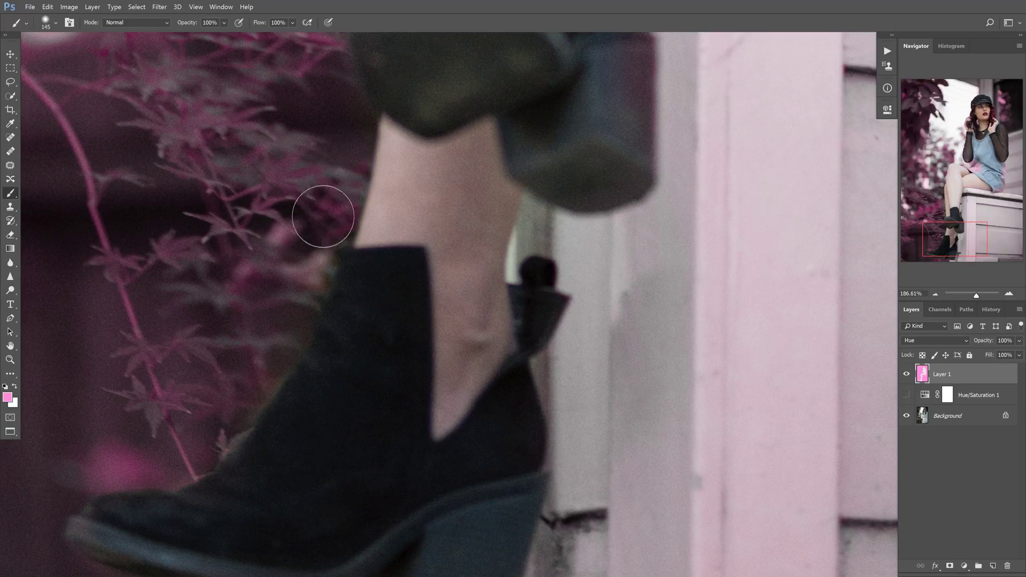
pyautogui.moveTo(314, 229); pyautogui.dragTo(296, 274)
pyautogui.moveTo(279, 313); pyautogui.dragTo(232, 409)
pyautogui.moveTo(273, 456); pyautogui.dragTo(328, 427)
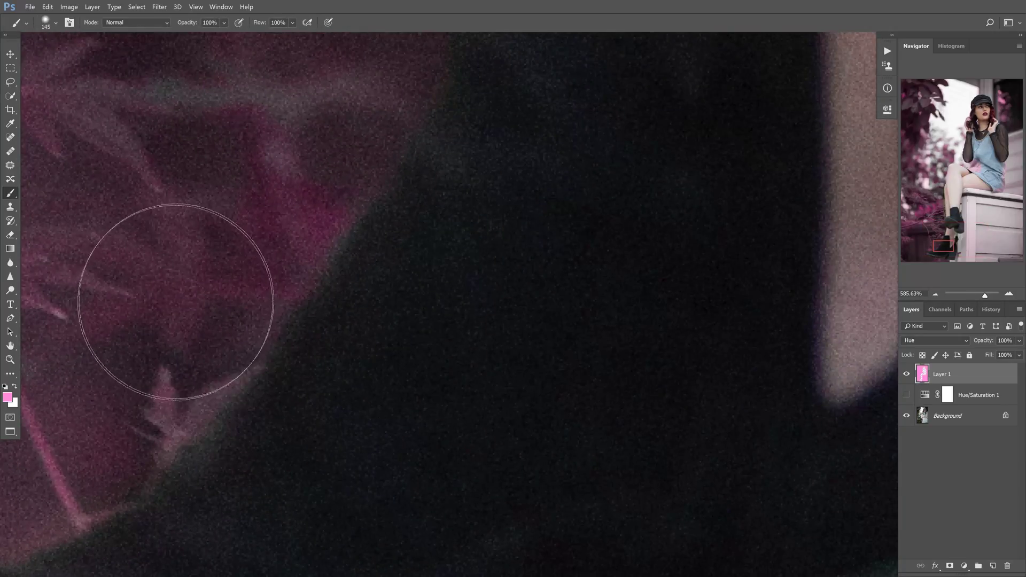
pyautogui.moveTo(335, 338); pyautogui.dragTo(262, 342)
pyautogui.moveTo(375, 327); pyautogui.dragTo(323, 435)
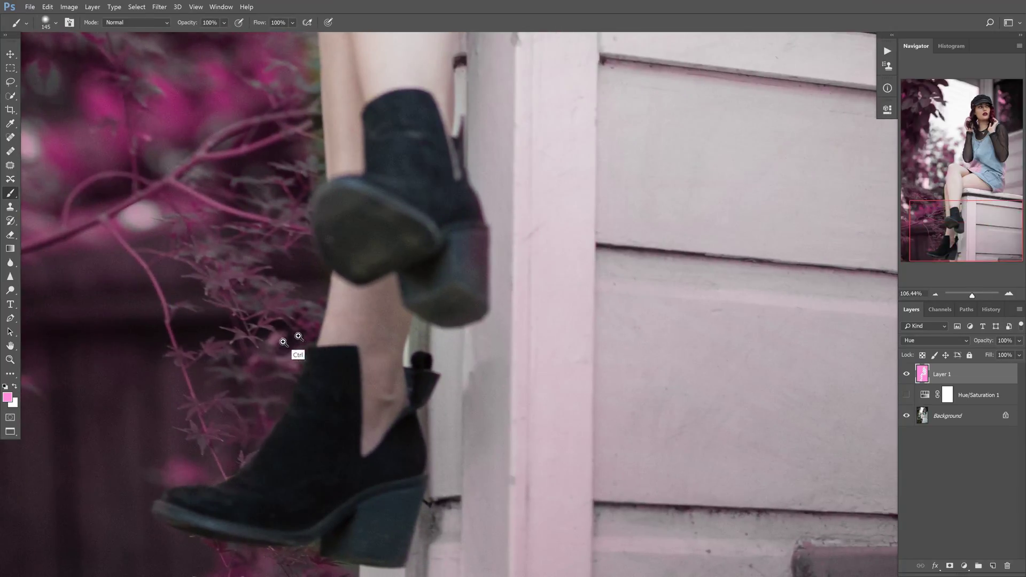
pyautogui.moveTo(291, 336); pyautogui.dragTo(322, 332)
pyautogui.moveTo(476, 386); pyautogui.dragTo(467, 342)
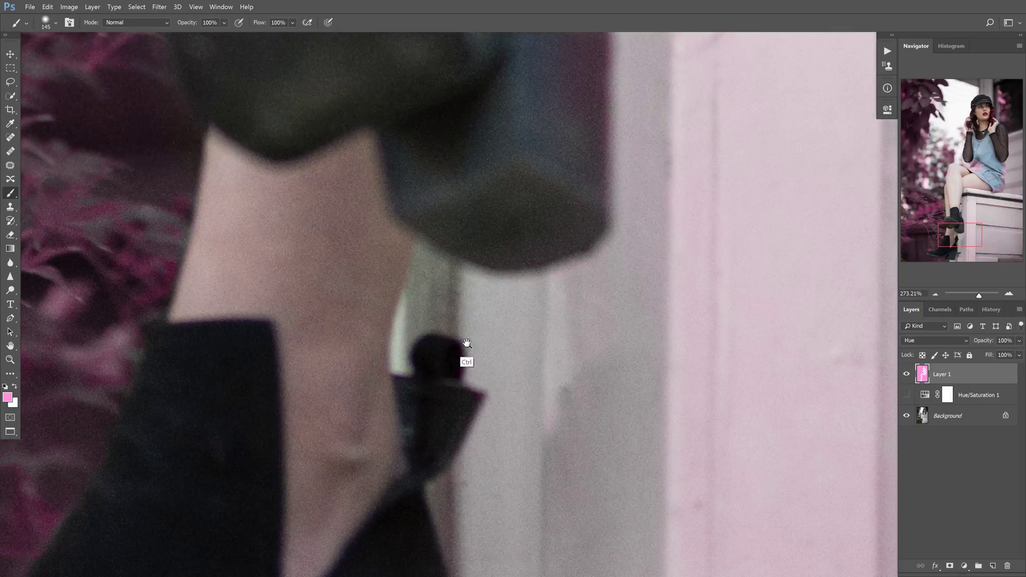
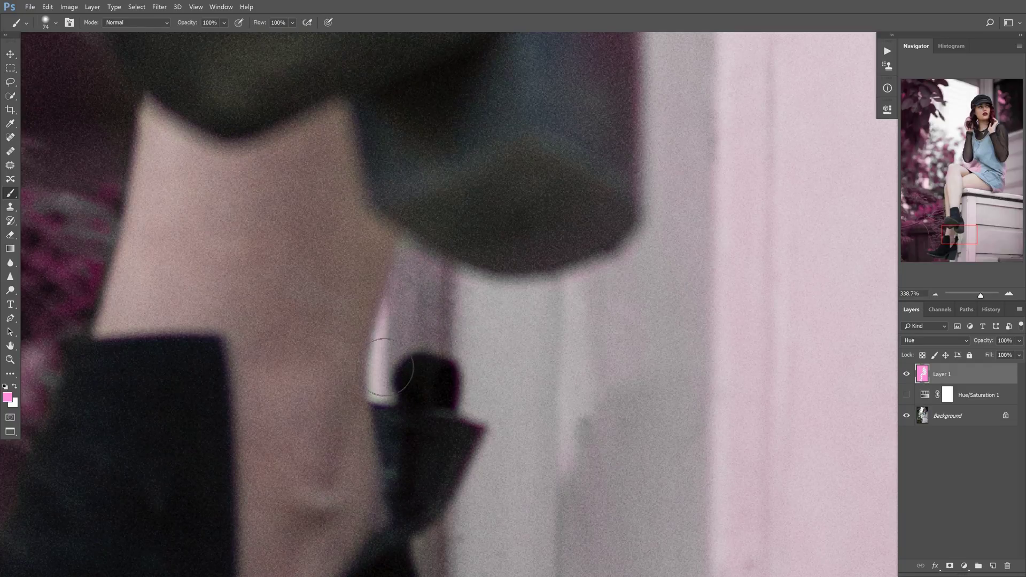
# Erase the pink tint from the crossed legs and the thigh along the skirt hem, enlarging the soft eraser to about 338 px
pyautogui.scroll(-10, 407, 401)
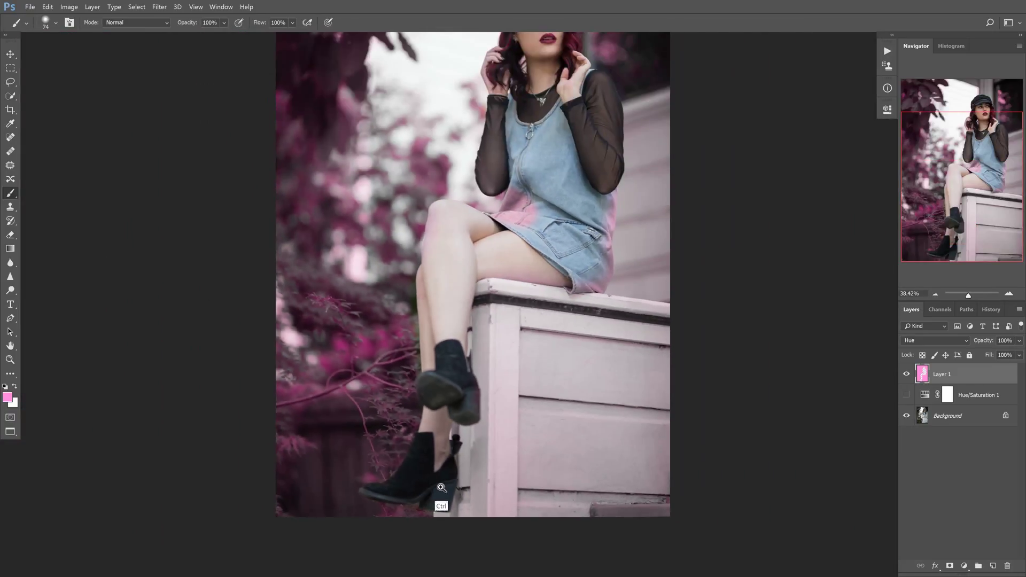
pyautogui.scroll(3, 442, 488)
pyautogui.press('e')
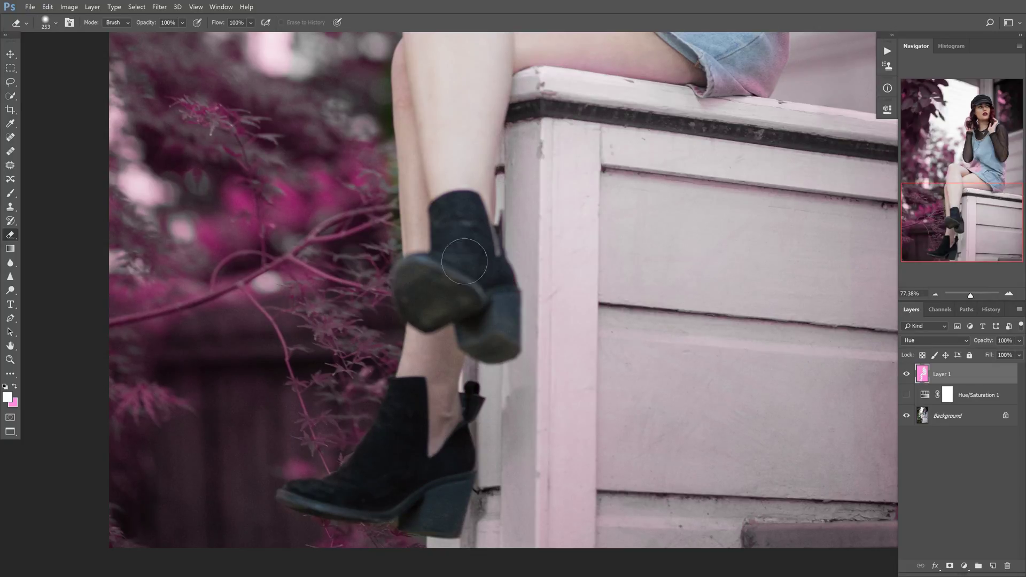
pyautogui.moveTo(448, 216); pyautogui.dragTo(397, 417)
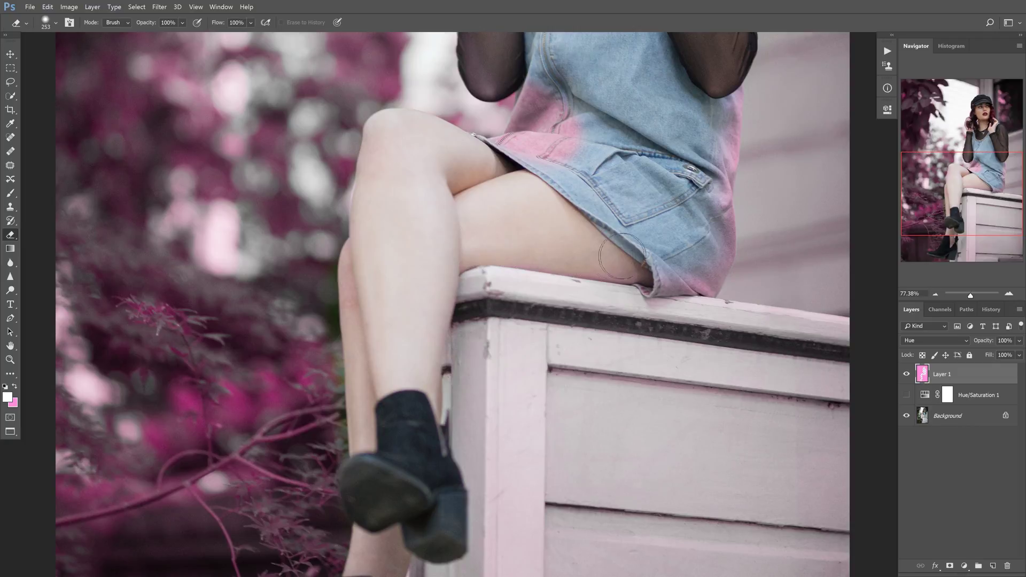
pyautogui.moveTo(621, 107); pyautogui.dragTo(673, 107)
pyautogui.moveTo(604, 146); pyautogui.dragTo(615, 249)
pyautogui.moveTo(482, 264); pyautogui.dragTo(555, 267)
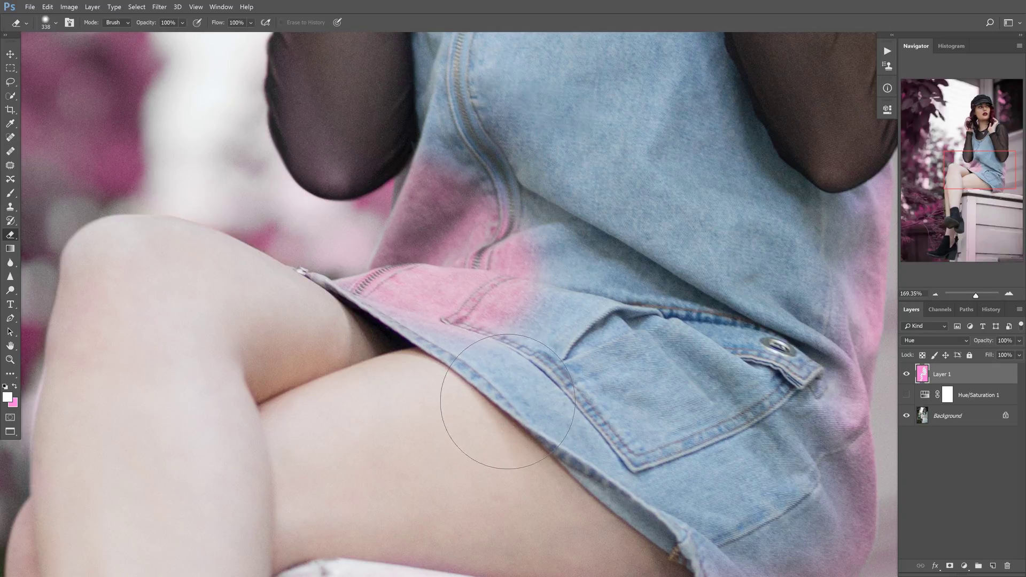
pyautogui.moveTo(492, 412); pyautogui.dragTo(510, 378)
pyautogui.moveTo(573, 360)
pyautogui.mouseDown()
pyautogui.moveTo(516, 338)
pyautogui.moveTo(531, 326)
pyautogui.moveTo(584, 327)
pyautogui.moveTo(507, 302)
pyautogui.moveTo(497, 315)
pyautogui.moveTo(655, 400)
pyautogui.moveTo(662, 430)
pyautogui.moveTo(653, 433)
pyautogui.moveTo(670, 426)
pyautogui.moveTo(608, 392)
pyautogui.moveTo(616, 398)
pyautogui.moveTo(668, 371)
pyautogui.moveTo(658, 361)
pyautogui.moveTo(669, 326)
pyautogui.mouseUp()
# Try painting the whole denim dress pink with a soft brush between about 250 and 399 px
pyautogui.press('b')
pyautogui.press('x')
pyautogui.moveTo(668, 279)
pyautogui.mouseDown()
pyautogui.moveTo(656, 299)
pyautogui.moveTo(611, 237)
pyautogui.moveTo(596, 188)
pyautogui.moveTo(533, 433)
pyautogui.moveTo(475, 331)
pyautogui.moveTo(485, 452)
pyautogui.moveTo(483, 340)
pyautogui.moveTo(463, 263)
pyautogui.moveTo(530, 342)
pyautogui.mouseUp()
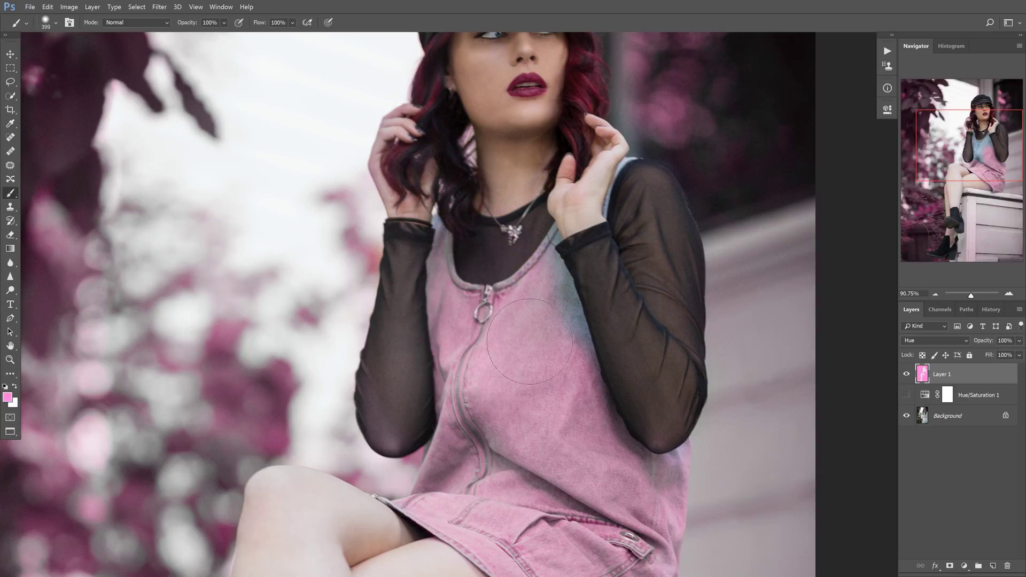
pyautogui.moveTo(533, 279); pyautogui.dragTo(555, 273)
pyautogui.keyDown('alt'); pyautogui.moveTo(580, 230); pyautogui.dragTo(533, 230); pyautogui.keyUp('alt')
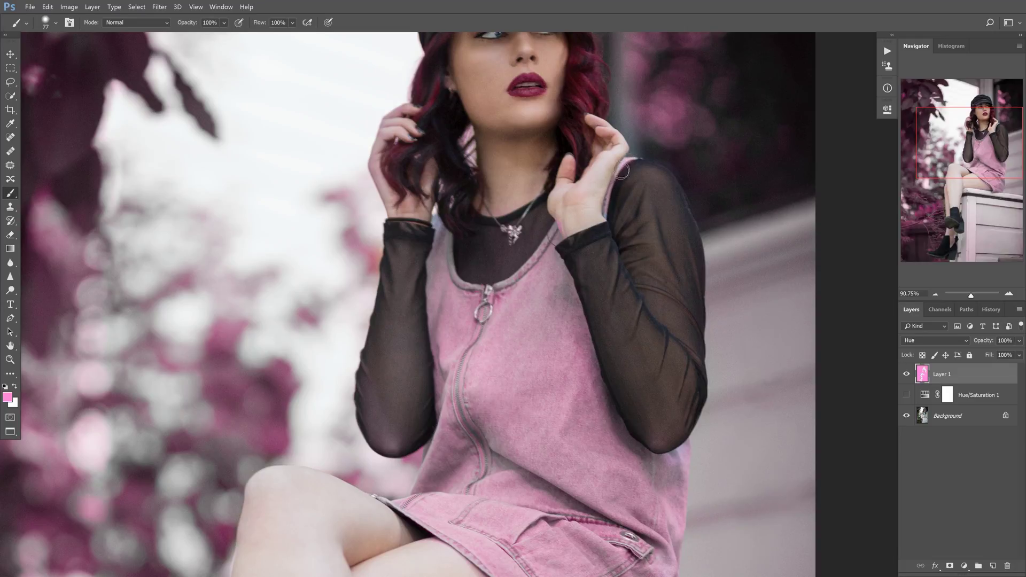
pyautogui.keyDown('ctrl'); pyautogui.moveTo(606, 224); pyautogui.dragTo(546, 297); pyautogui.keyUp('ctrl')
pyautogui.keyDown('ctrl'); pyautogui.moveTo(610, 349); pyautogui.dragTo(661, 263); pyautogui.keyUp('ctrl')
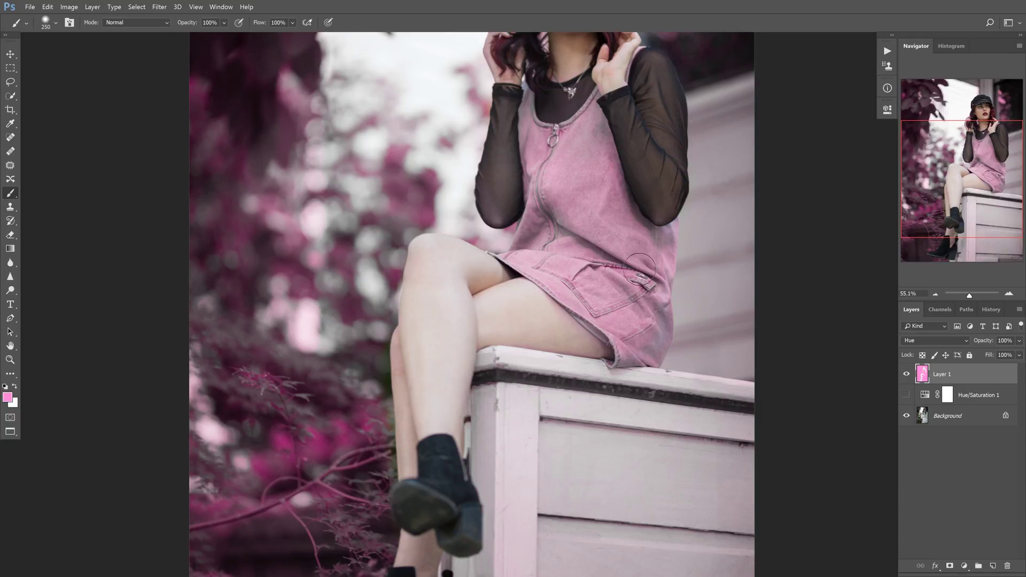
# Revert through the history to the state before the dress was painted pink and the last three eraser strokes were made
pyautogui.press('e')
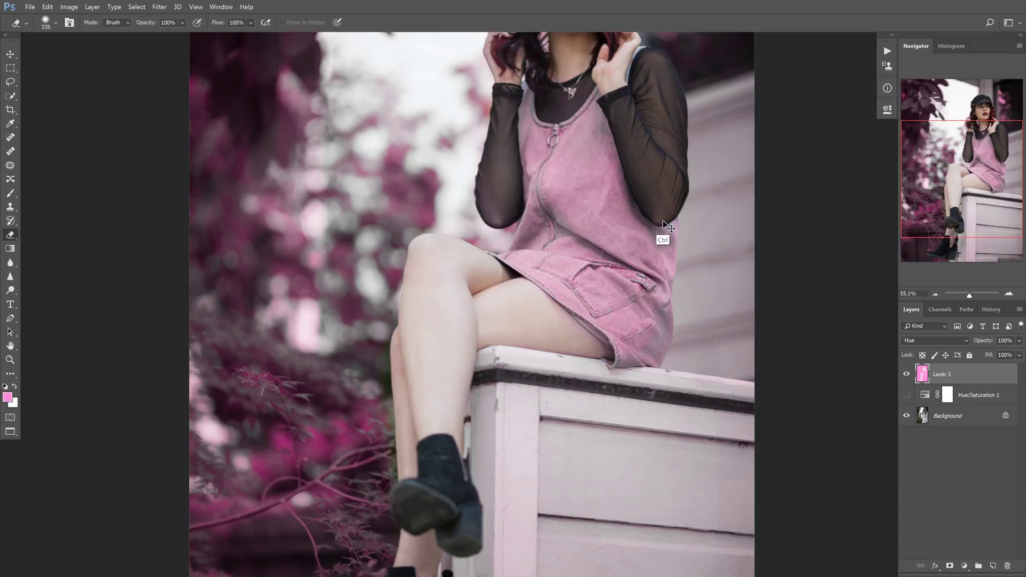
pyautogui.click(990, 310)
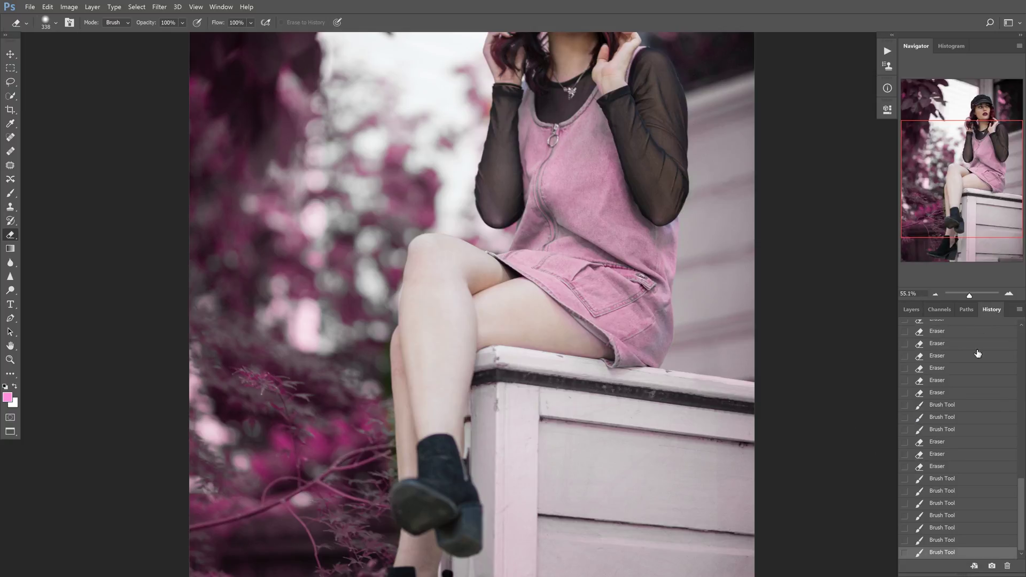
pyautogui.click(958, 479)
pyautogui.click(963, 466)
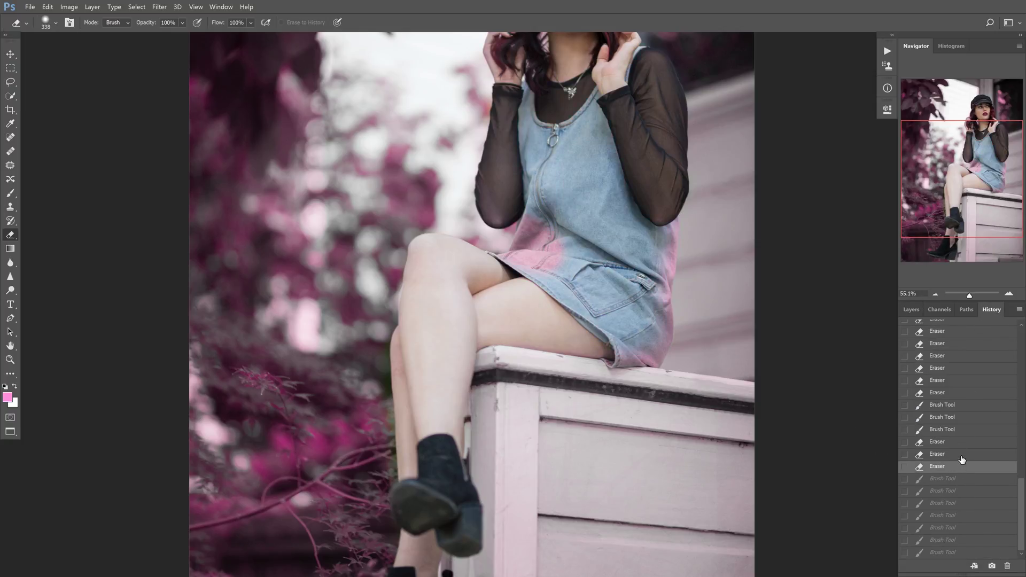
pyautogui.click(963, 455)
pyautogui.click(963, 443)
pyautogui.click(964, 432)
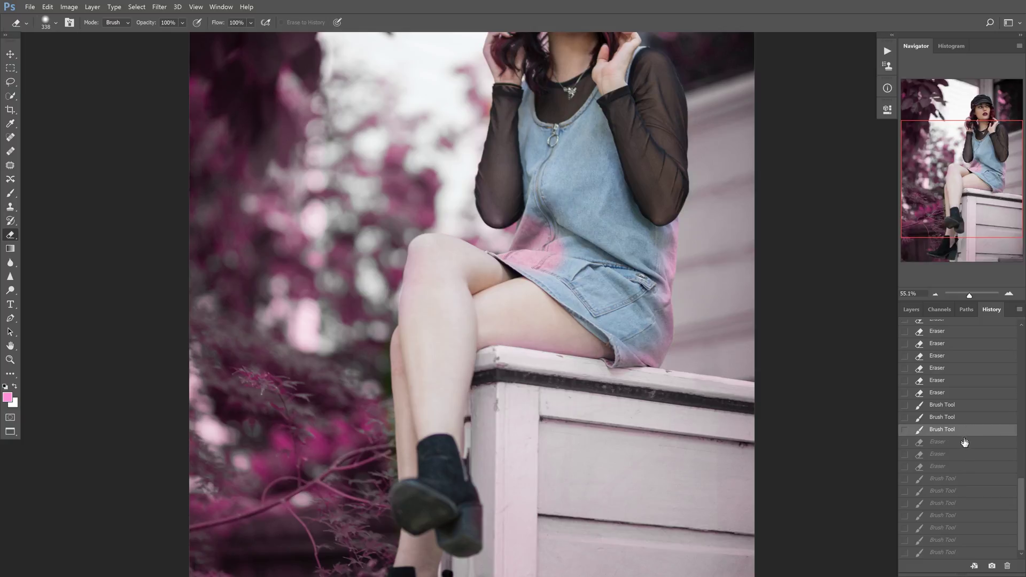
pyautogui.click(913, 311)
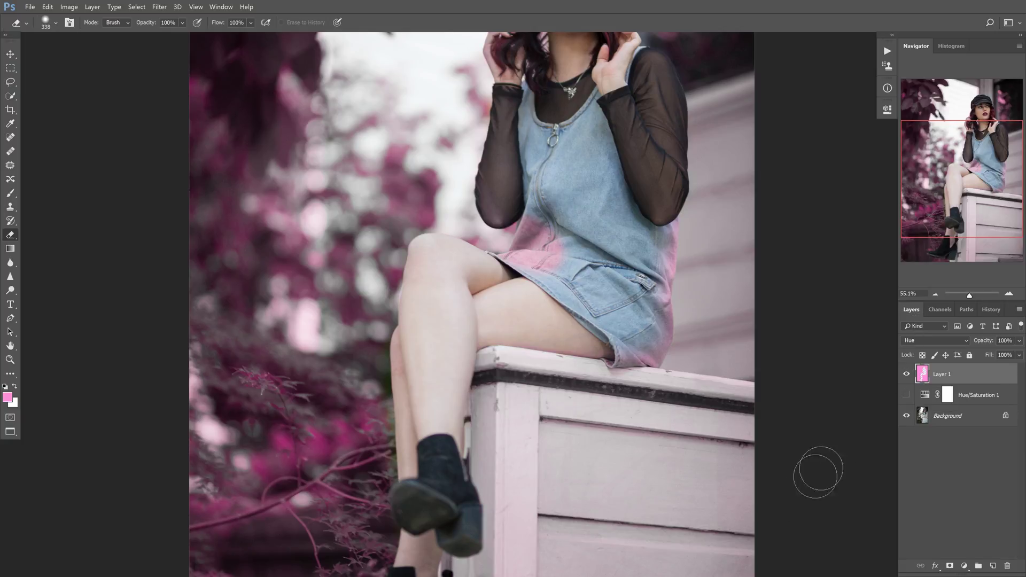
# Erase the pink tint from the denim dress's skirt, front and back edge with the 338 px soft eraser
pyautogui.rightClick(516, 258)
pyautogui.moveTo(550, 212); pyautogui.dragTo(663, 216)
pyautogui.moveTo(543, 280); pyautogui.dragTo(558, 283)
pyautogui.rightClick(558, 280)
pyautogui.press('Escape')
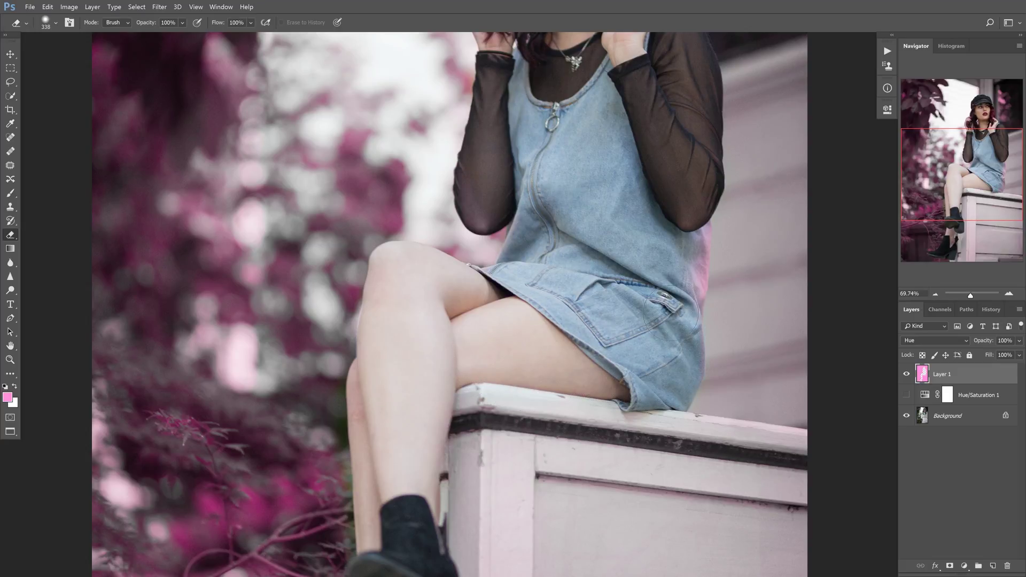
pyautogui.moveTo(658, 154); pyautogui.dragTo(502, 323)
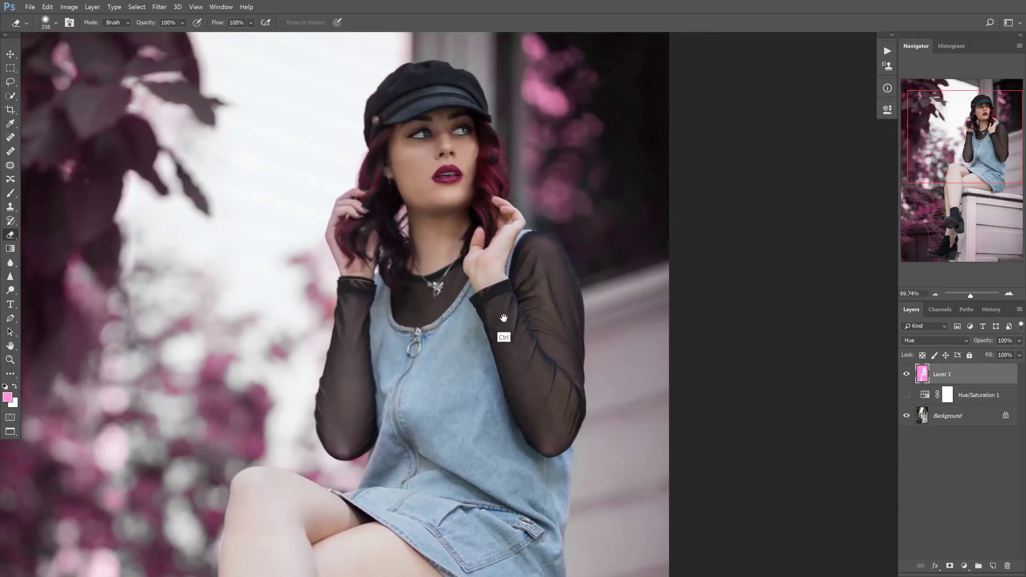
# Clean the pink tint off both sheer sleeves and the adjoining dress edges with the eraser reduced to about 227 px
pyautogui.scroll(8, 430, 383)
pyautogui.rightClick(332, 466)
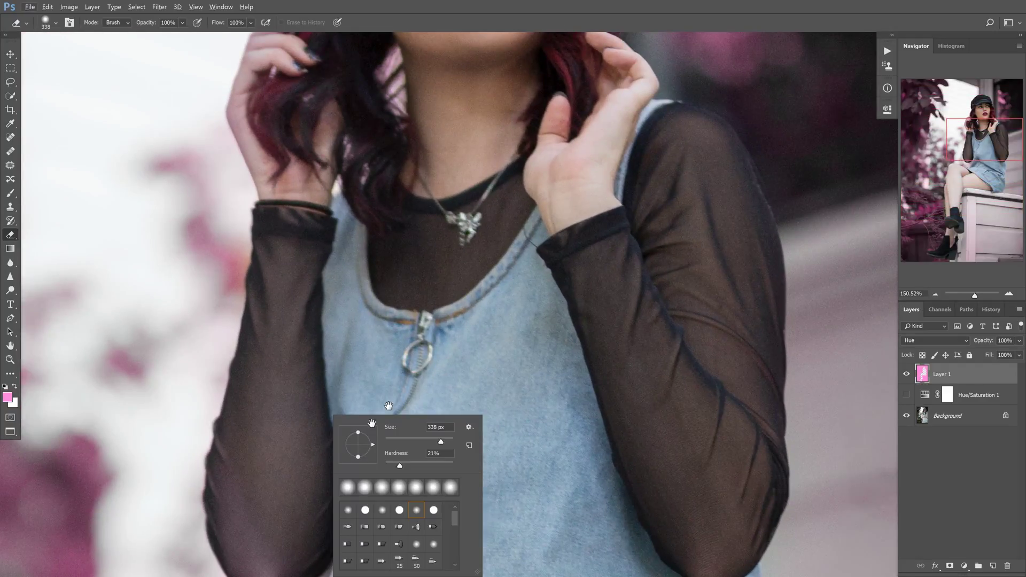
pyautogui.moveTo(357, 312); pyautogui.dragTo(465, 215)
pyautogui.moveTo(380, 370)
pyautogui.mouseDown()
pyautogui.moveTo(341, 370)
pyautogui.moveTo(366, 376)
pyautogui.moveTo(367, 408)
pyautogui.moveTo(386, 457)
pyautogui.mouseUp()
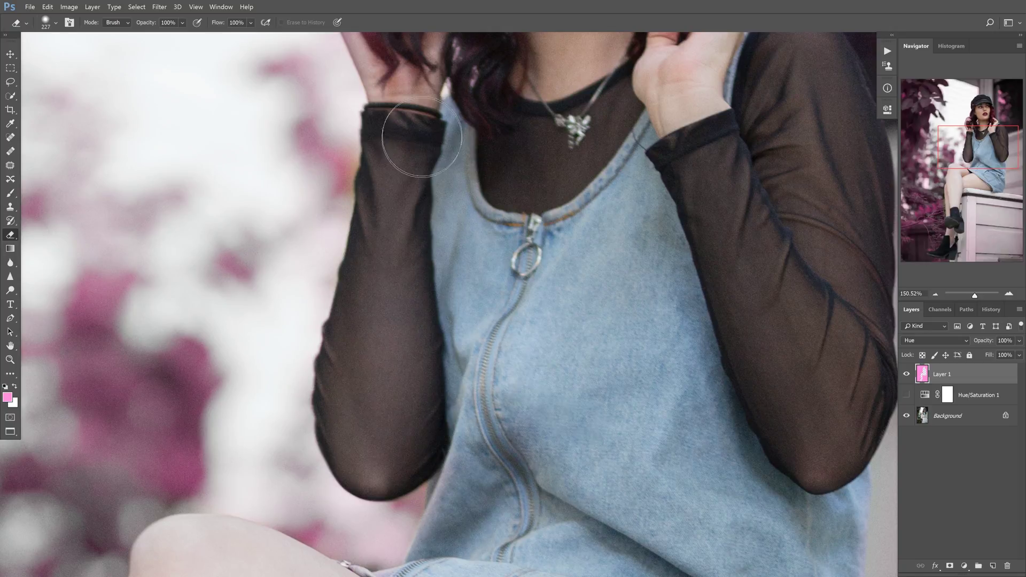
pyautogui.moveTo(453, 179); pyautogui.dragTo(449, 399)
pyautogui.moveTo(598, 367); pyautogui.dragTo(402, 198)
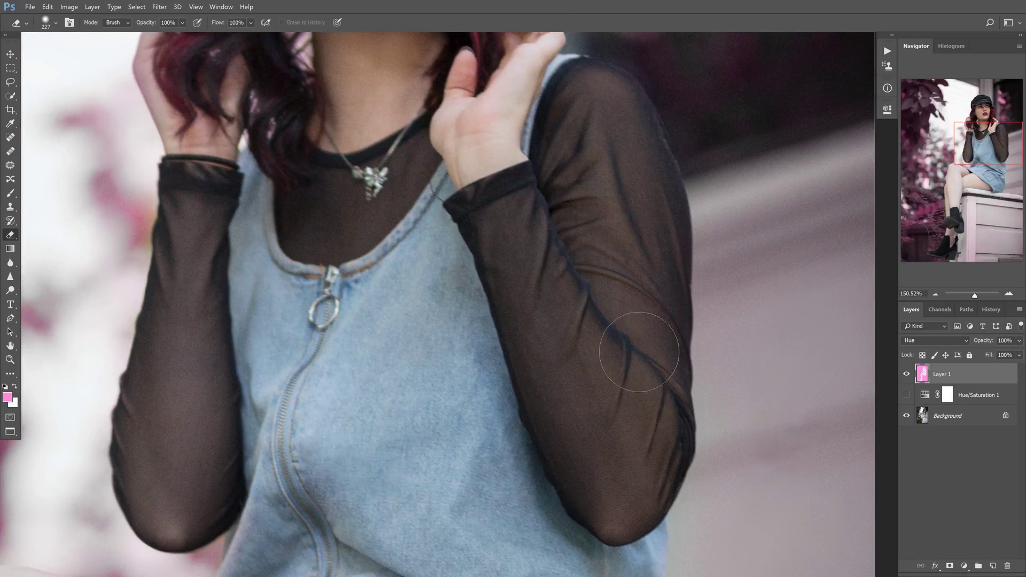
pyautogui.moveTo(569, 225); pyautogui.dragTo(491, 255)
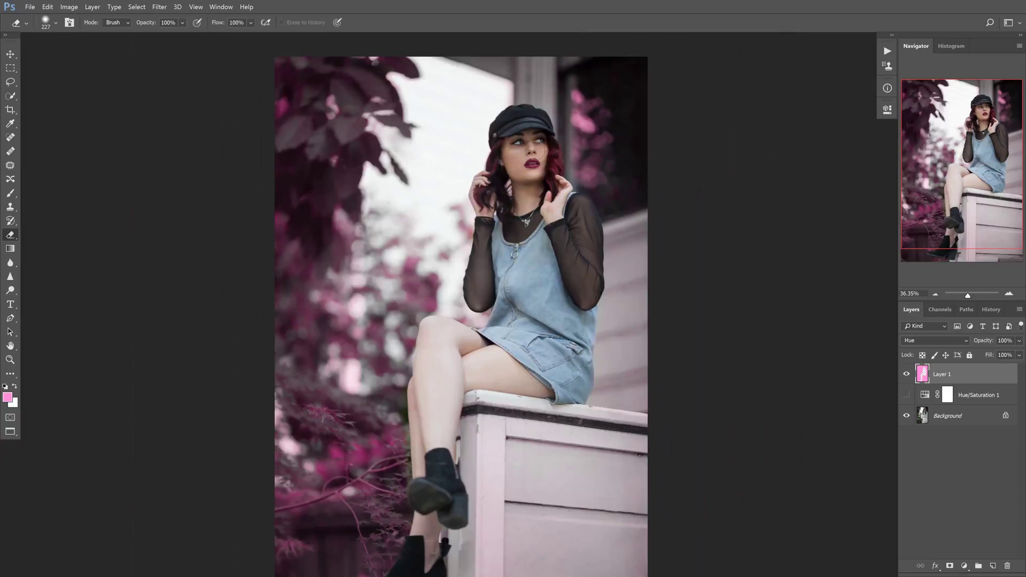
# Partially erase the pink cast from the white crate and siding with the eraser at 30% opacity, enlarged to about 1012 px
pyautogui.moveTo(501, 186); pyautogui.dragTo(526, 187)
pyautogui.moveTo(642, 402); pyautogui.dragTo(615, 412)
pyautogui.moveTo(655, 443); pyautogui.dragTo(683, 458)
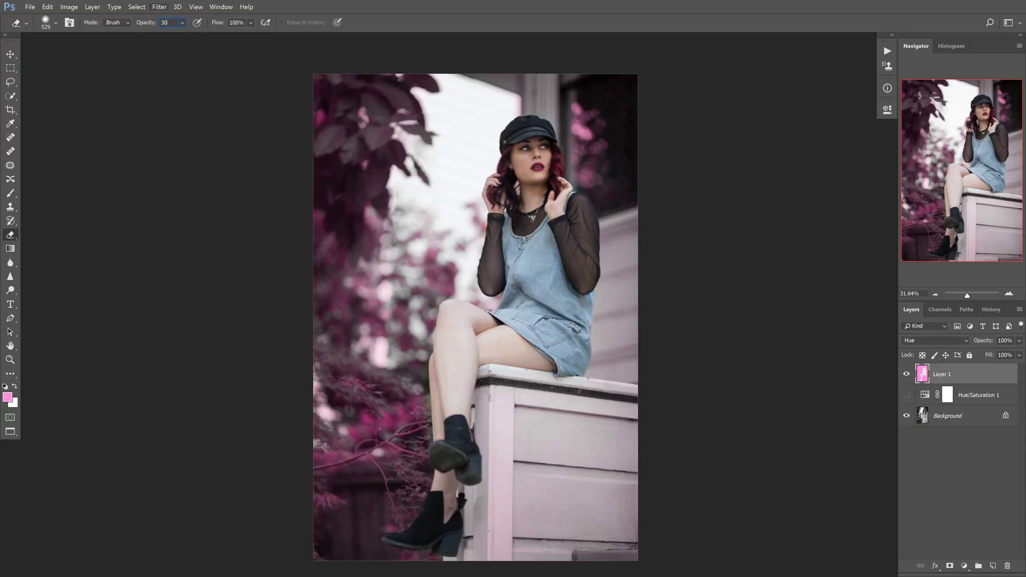
pyautogui.rightClick(598, 417)
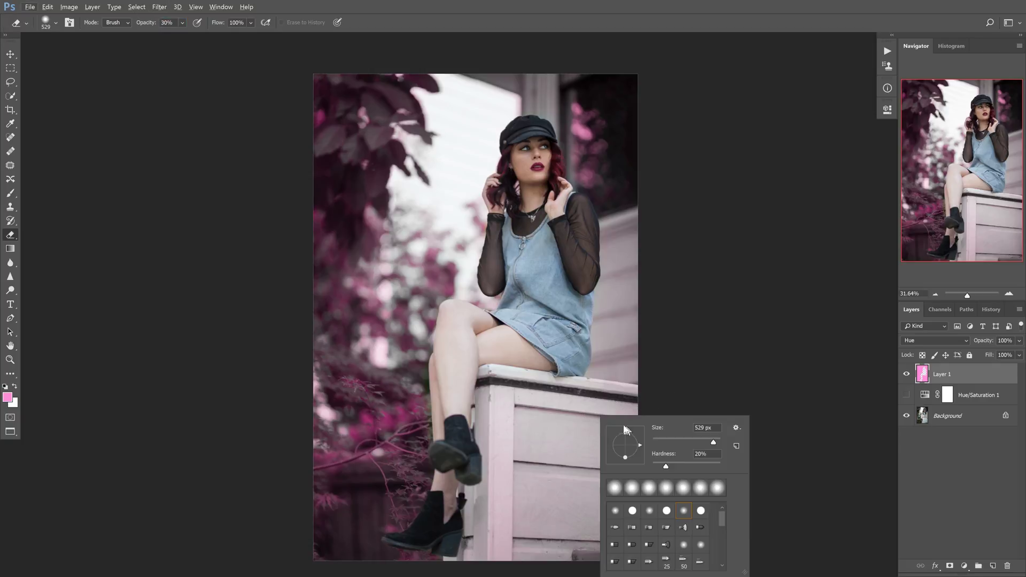
pyautogui.keyDown('alt'); pyautogui.moveTo(600, 422); pyautogui.dragTo(646, 384); pyautogui.keyUp('alt')
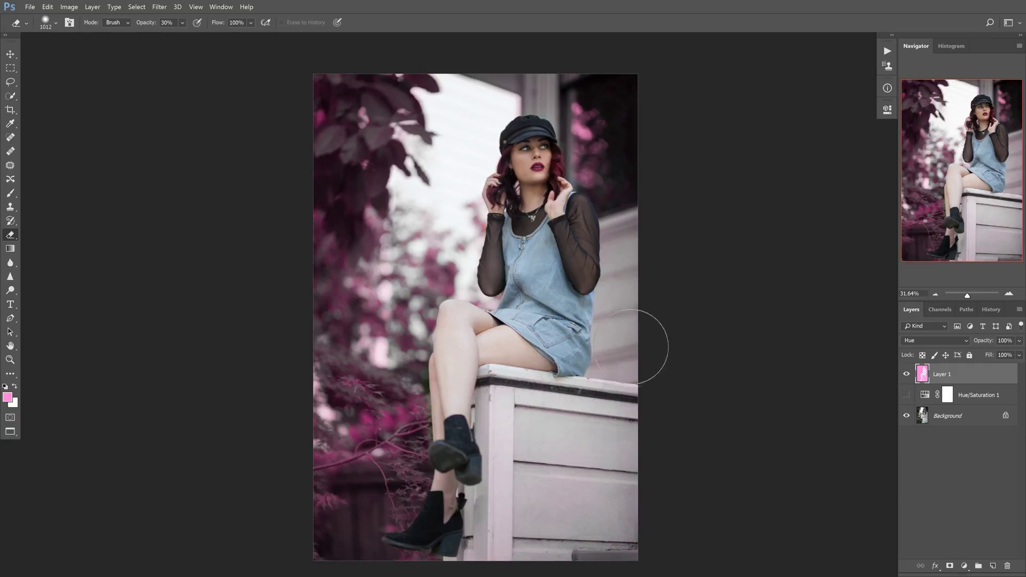
# Fade the pink cast on the post, upper wall and crate with a 531 to 1211 px eraser, lowering its opacity to 10%
pyautogui.keyDown('alt'); pyautogui.rightClick(607, 114); pyautogui.keyUp('alt')
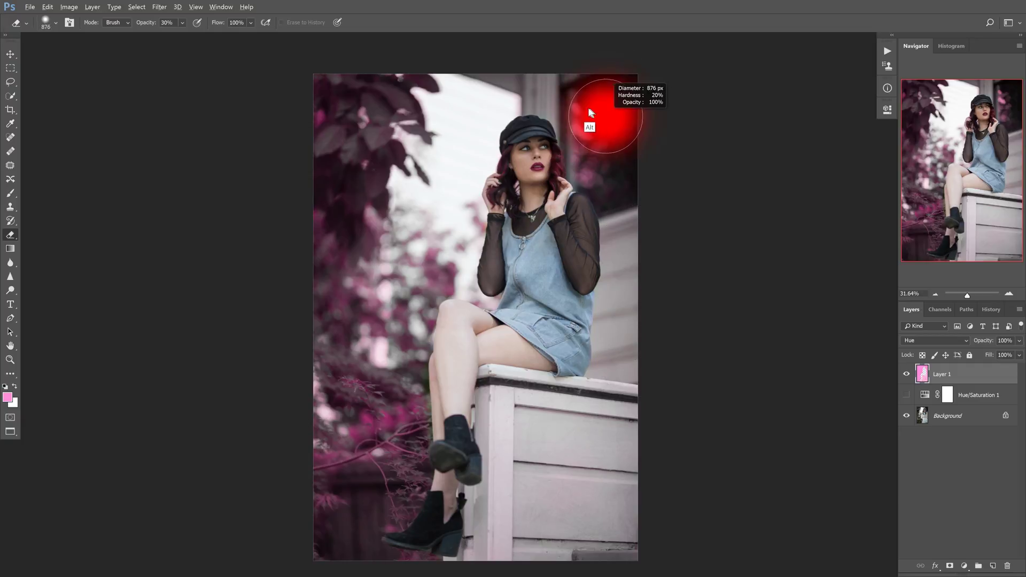
pyautogui.keyDown('alt'); pyautogui.rightClick(553, 85); pyautogui.keyUp('alt')
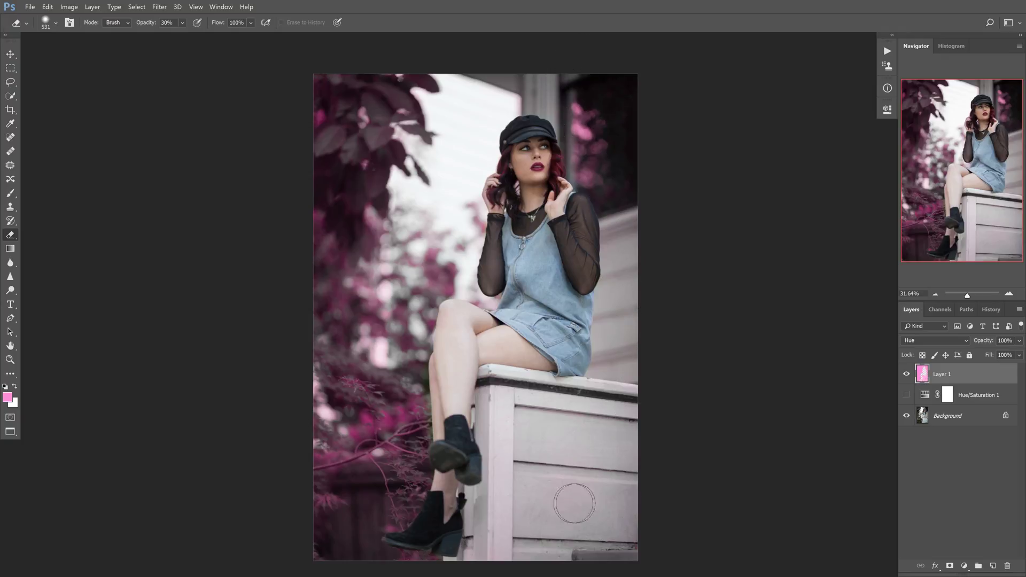
pyautogui.rightClick(501, 515)
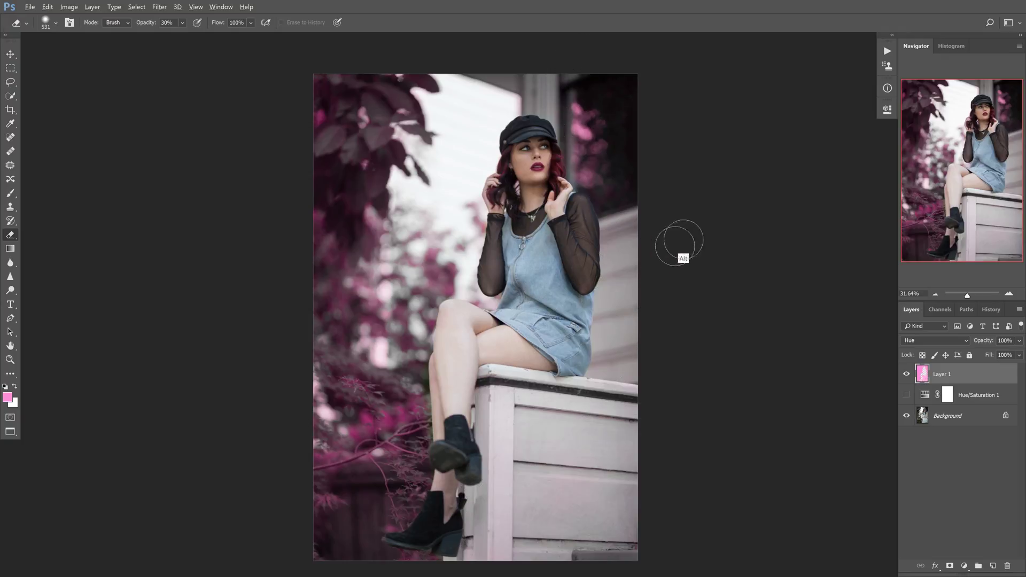
pyautogui.keyDown('alt'); pyautogui.rightClick(550, 390); pyautogui.keyUp('alt')
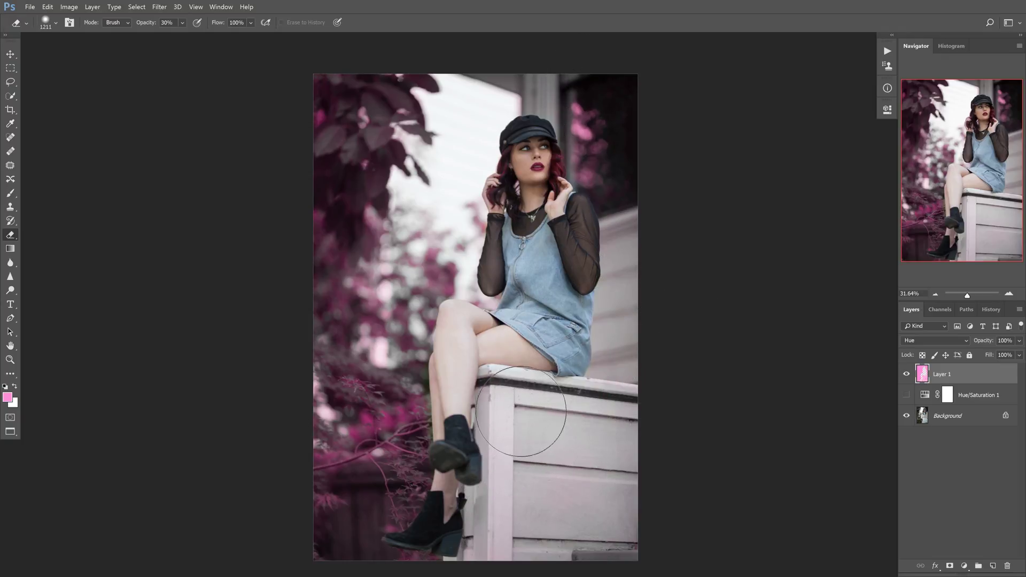
pyautogui.moveTo(521, 412)
pyautogui.mouseDown()
pyautogui.moveTo(525, 495)
pyautogui.moveTo(508, 549)
pyautogui.moveTo(585, 532)
pyautogui.moveTo(637, 481)
pyautogui.moveTo(649, 507)
pyautogui.mouseUp()
pyautogui.moveTo(522, 502)
pyautogui.mouseDown()
pyautogui.moveTo(524, 443)
pyautogui.moveTo(513, 530)
pyautogui.mouseUp()
# Add a Color Balance adjustment layer above Layer 1 with Midtones set to Cyan-Red +1 and Magenta-Green -29
pyautogui.click(944, 452)
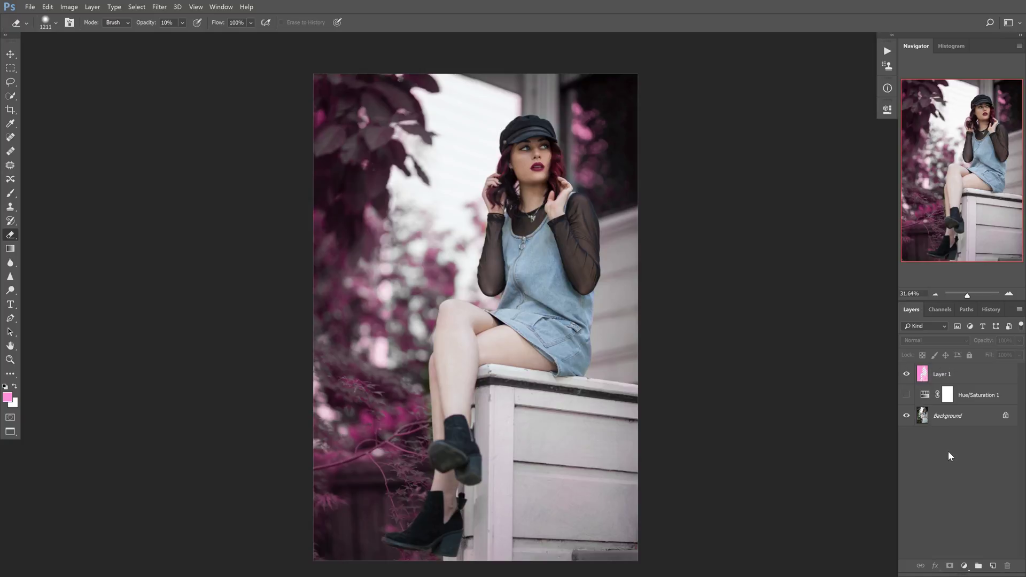
pyautogui.click(965, 566)
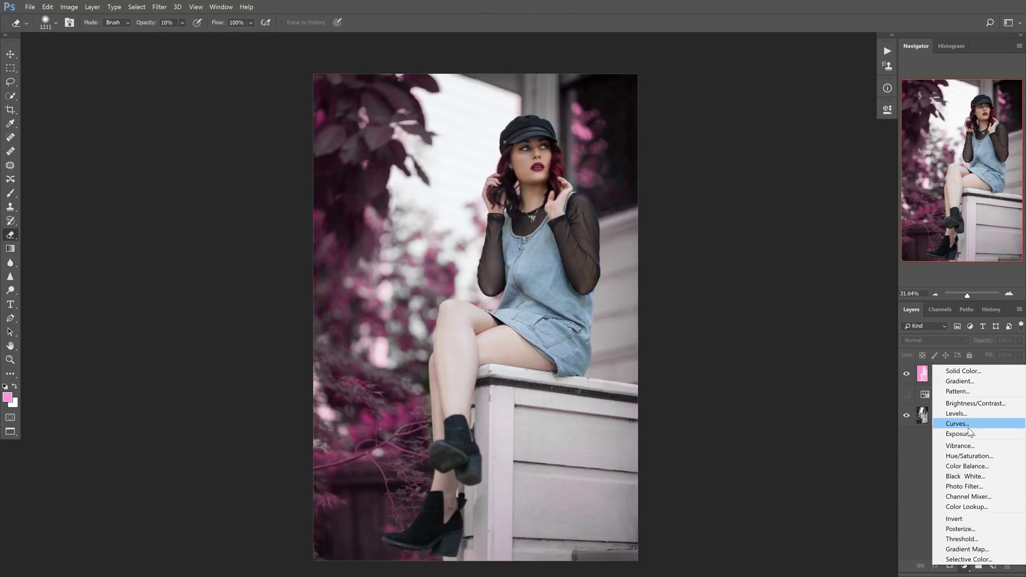
pyautogui.click(977, 468)
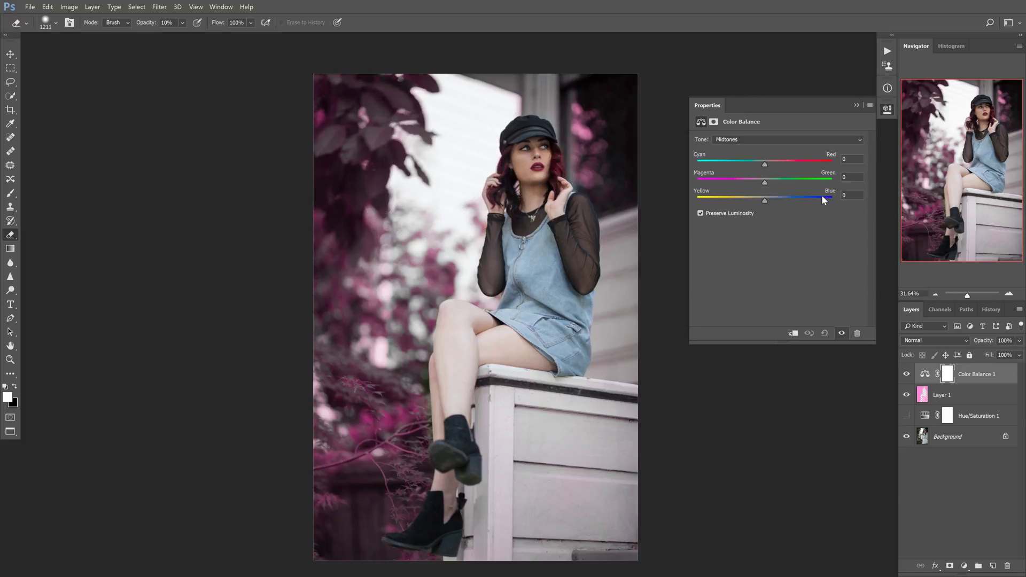
pyautogui.click(753, 182)
pyautogui.moveTo(763, 186); pyautogui.dragTo(753, 186)
pyautogui.moveTo(754, 194); pyautogui.dragTo(748, 192)
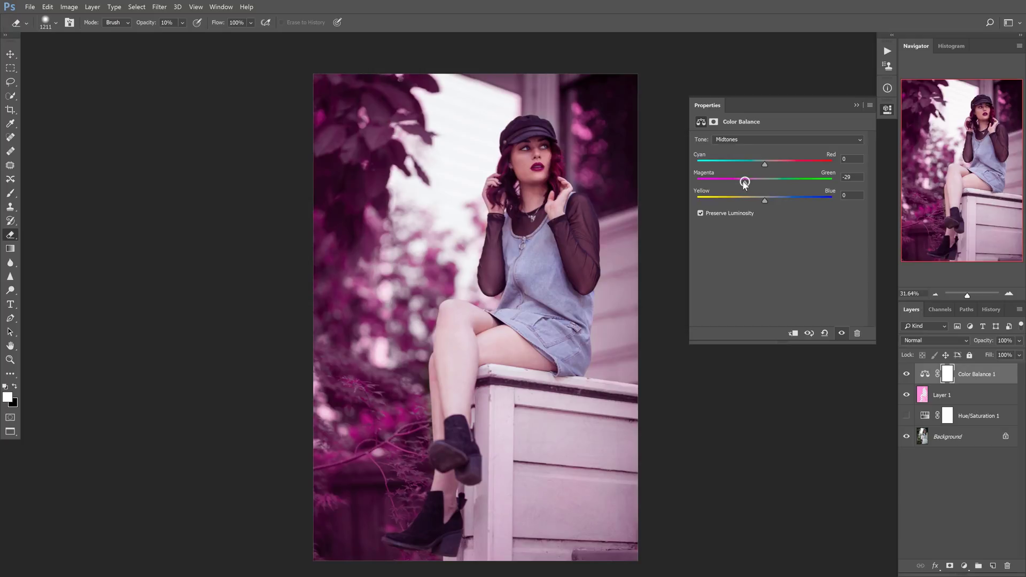
pyautogui.moveTo(765, 164)
pyautogui.mouseDown()
pyautogui.moveTo(773, 166)
pyautogui.moveTo(765, 166)
pyautogui.mouseUp()
pyautogui.click(772, 140)
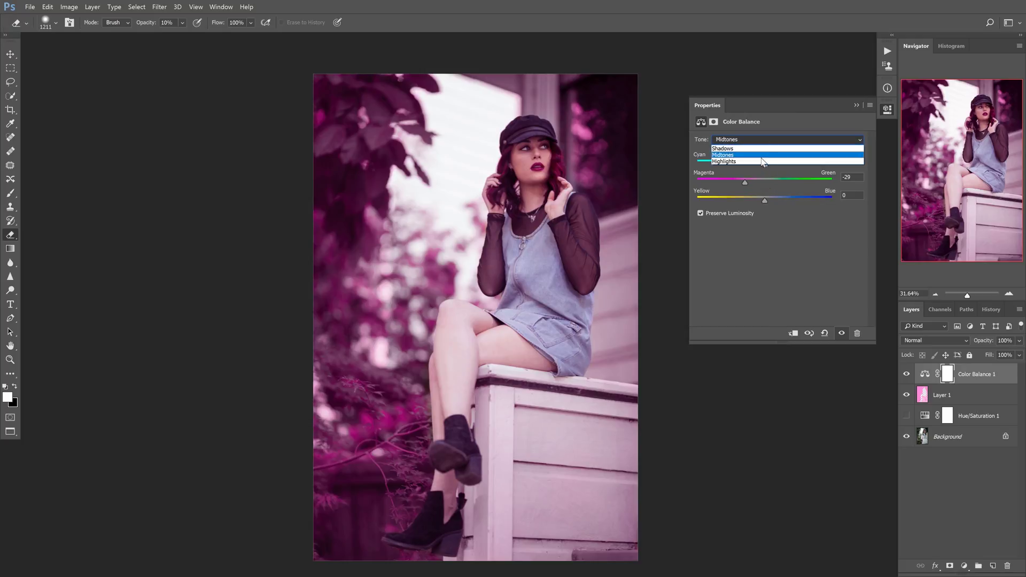
pyautogui.click(855, 103)
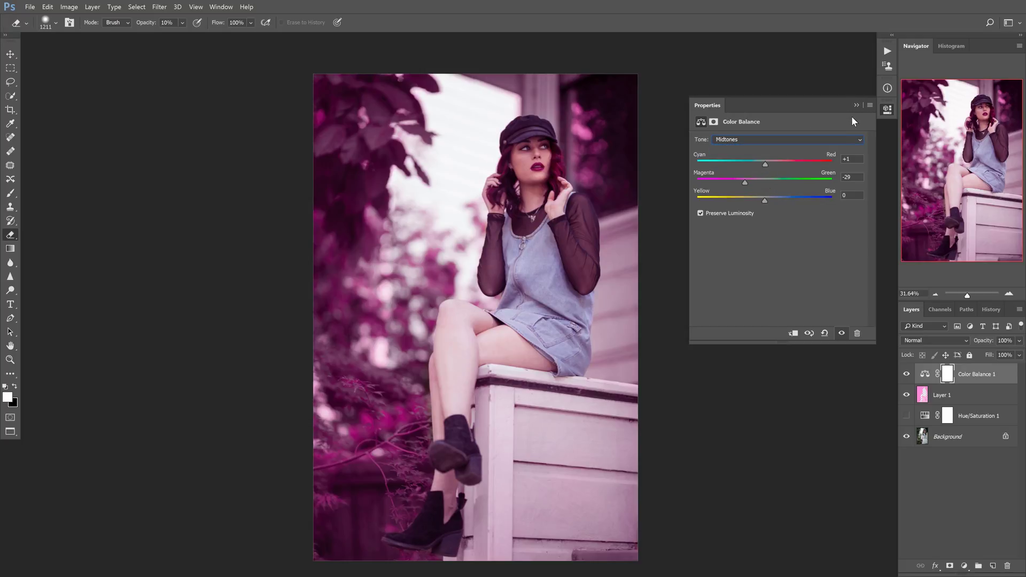
pyautogui.click(856, 106)
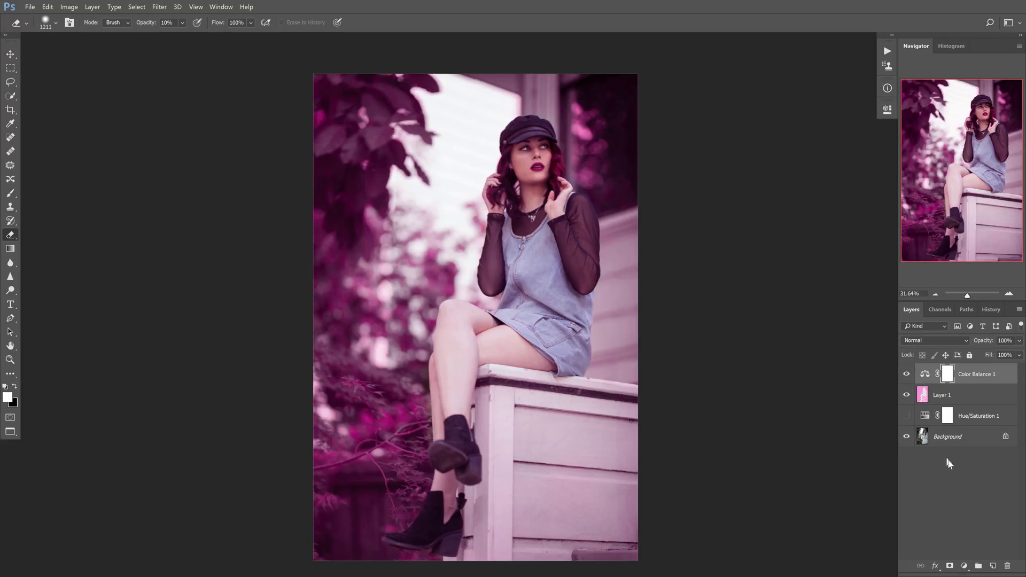
# Invert the Color Balance mask to black and paint white over the foliage behind the woman with a soft brush of about 1301 px
pyautogui.hotkey('ctrl', 'i')
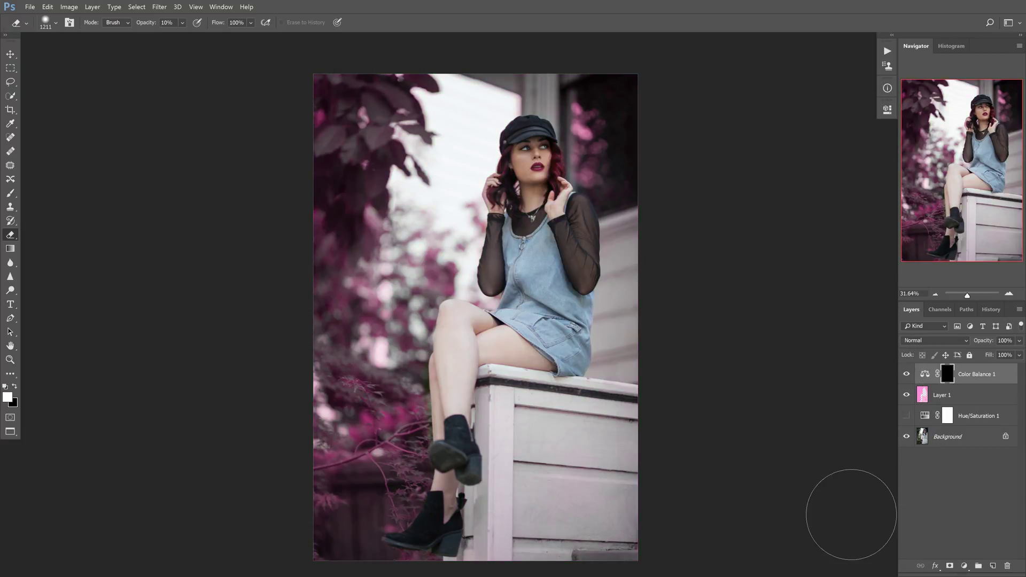
pyautogui.press('b')
pyautogui.moveTo(351, 301)
pyautogui.mouseDown()
pyautogui.moveTo(378, 289)
pyautogui.moveTo(344, 275)
pyautogui.moveTo(370, 130)
pyautogui.moveTo(349, 128)
pyautogui.moveTo(348, 106)
pyautogui.mouseUp()
pyautogui.press('x')
pyautogui.press('x')
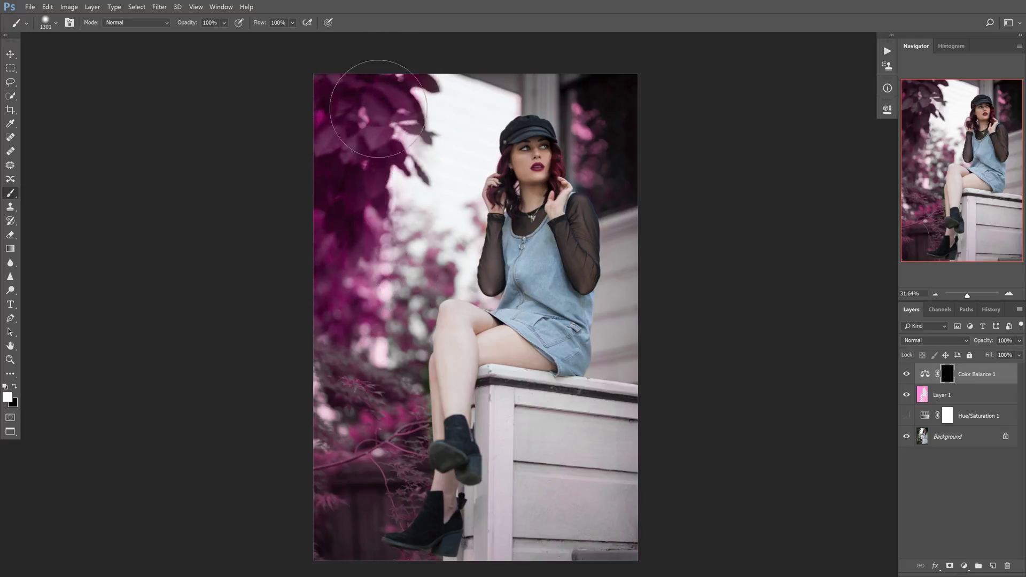
pyautogui.moveTo(360, 404)
pyautogui.mouseDown()
pyautogui.moveTo(344, 442)
pyautogui.moveTo(291, 420)
pyautogui.mouseUp()
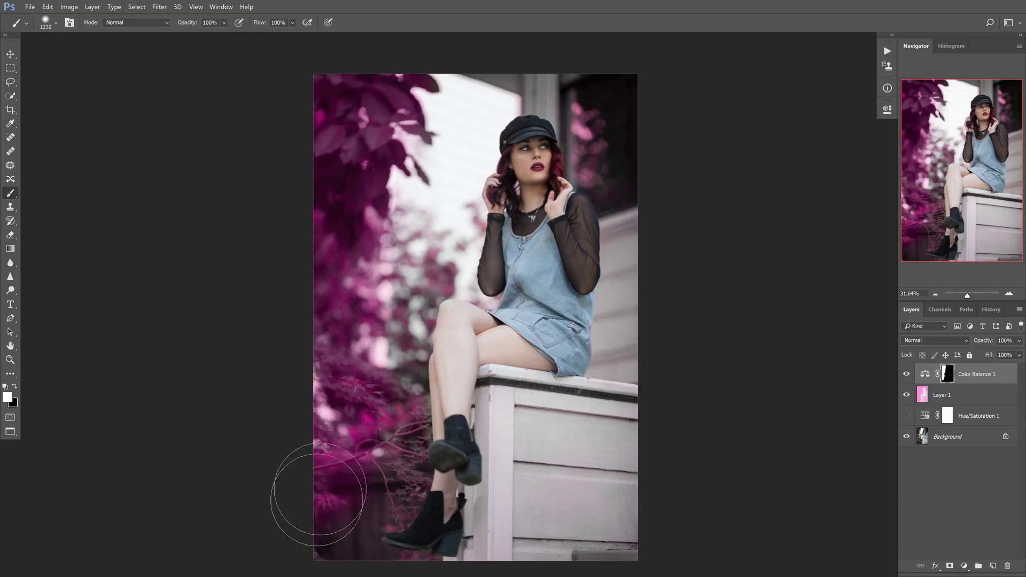
pyautogui.moveTo(339, 538); pyautogui.dragTo(235, 531)
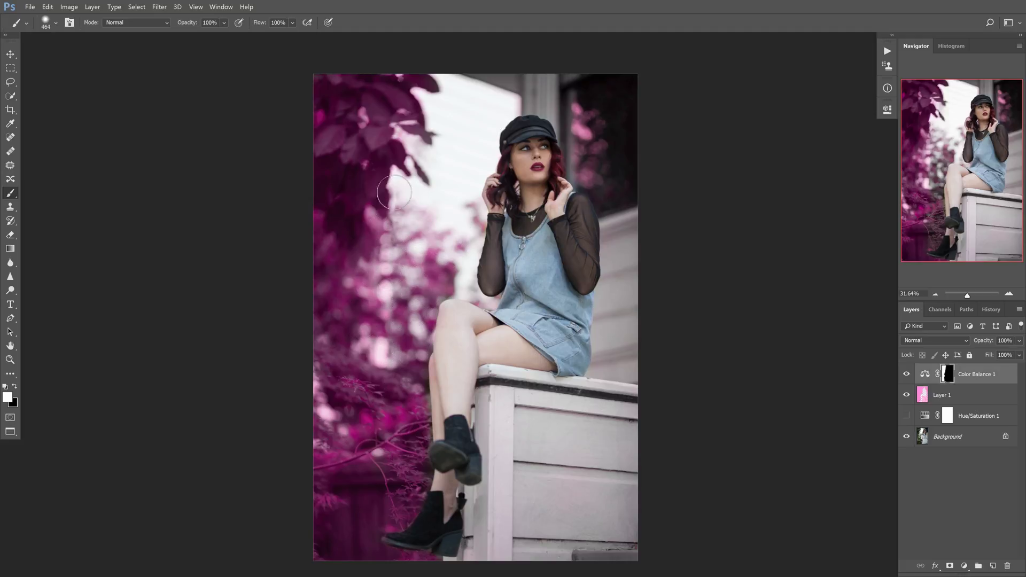
# Reveal the Color Balance on the remaining leaf edges and the foliage in the dark window with a brush of about 464 to 486 px
pyautogui.moveTo(404, 150)
pyautogui.mouseDown()
pyautogui.moveTo(292, 107)
pyautogui.moveTo(350, 181)
pyautogui.mouseUp()
pyautogui.moveTo(355, 255)
pyautogui.keyDown('alt'); pyautogui.mouseDown()
pyautogui.moveTo(349, 293)
pyautogui.moveTo(423, 312)
pyautogui.mouseUp(); pyautogui.keyUp('alt')
pyautogui.moveTo(596, 110)
pyautogui.keyDown('alt'); pyautogui.mouseDown()
pyautogui.moveTo(523, 111)
pyautogui.moveTo(591, 107)
pyautogui.moveTo(591, 171)
pyautogui.moveTo(590, 105)
pyautogui.mouseUp(); pyautogui.keyUp('alt')
# Display the Color Balance 1 mask as a red overlay to examine which parts of the portrait it covers
pyautogui.click(981, 492)
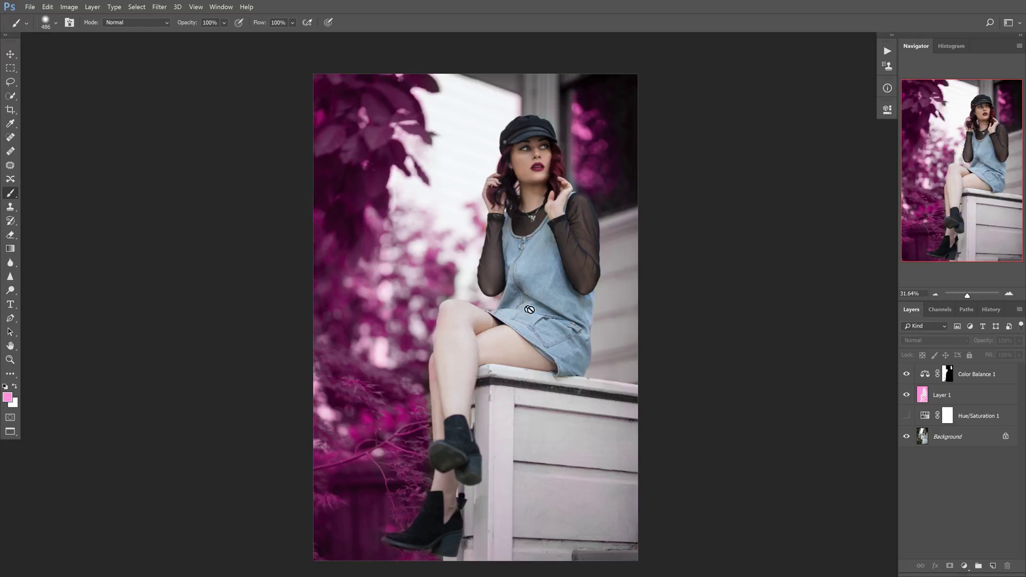
pyautogui.click(947, 395)
pyautogui.click(951, 378)
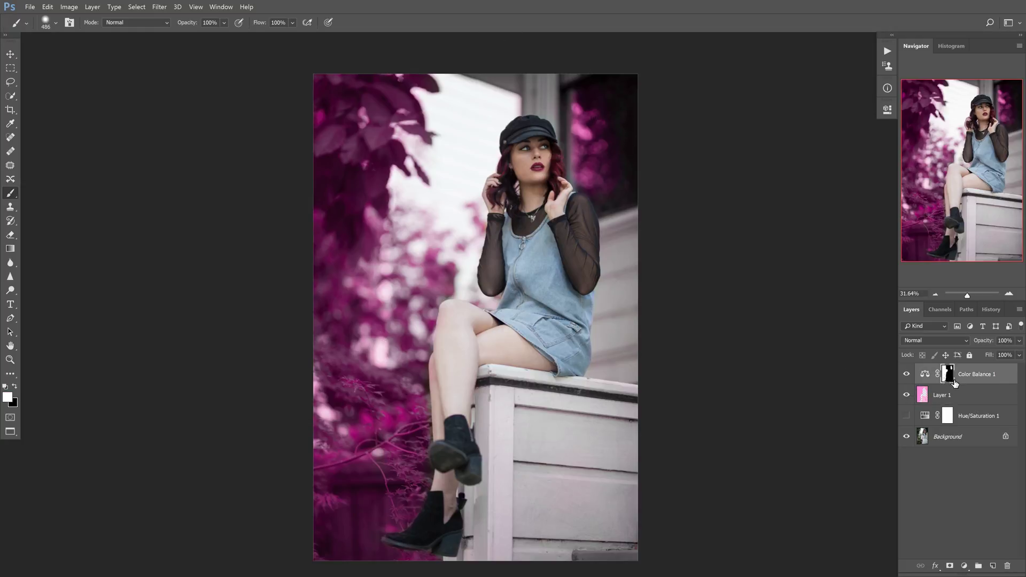
pyautogui.press('\\')
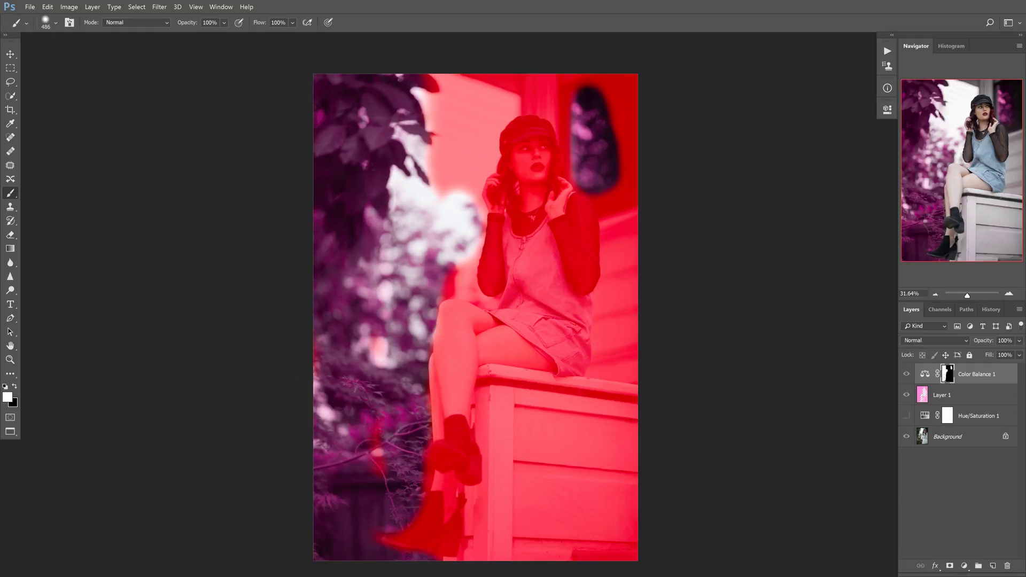
pyautogui.press('x')
pyautogui.press('x')
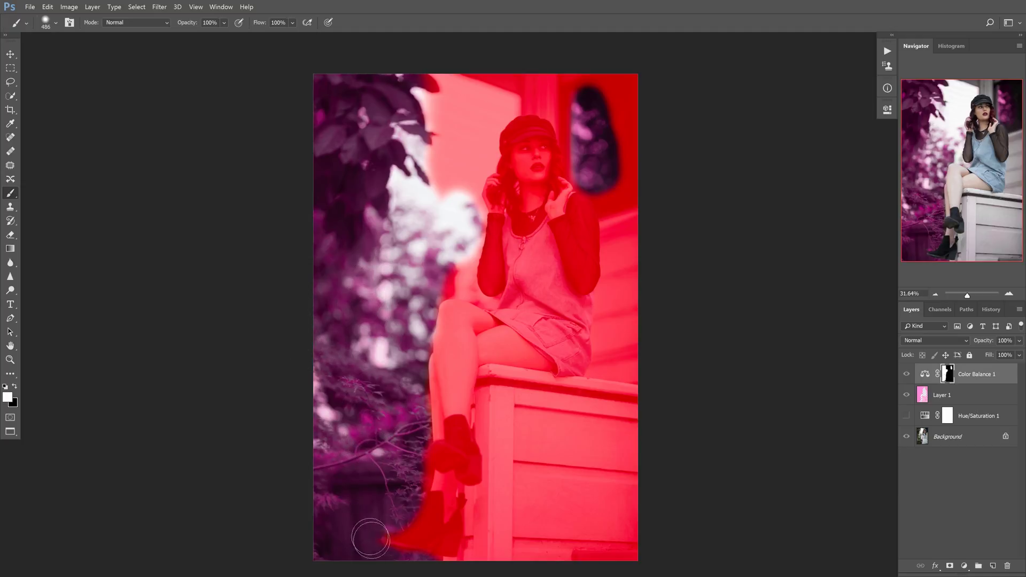
# Try a brush stroke on the Color Balance 1 mask over the front boot's toe, undo it and hide the mask overlay
pyautogui.moveTo(370, 538)
pyautogui.mouseDown()
pyautogui.moveTo(423, 537)
pyautogui.moveTo(401, 539)
pyautogui.mouseUp()
pyautogui.hotkey('ctrl', 'alt', 'z')
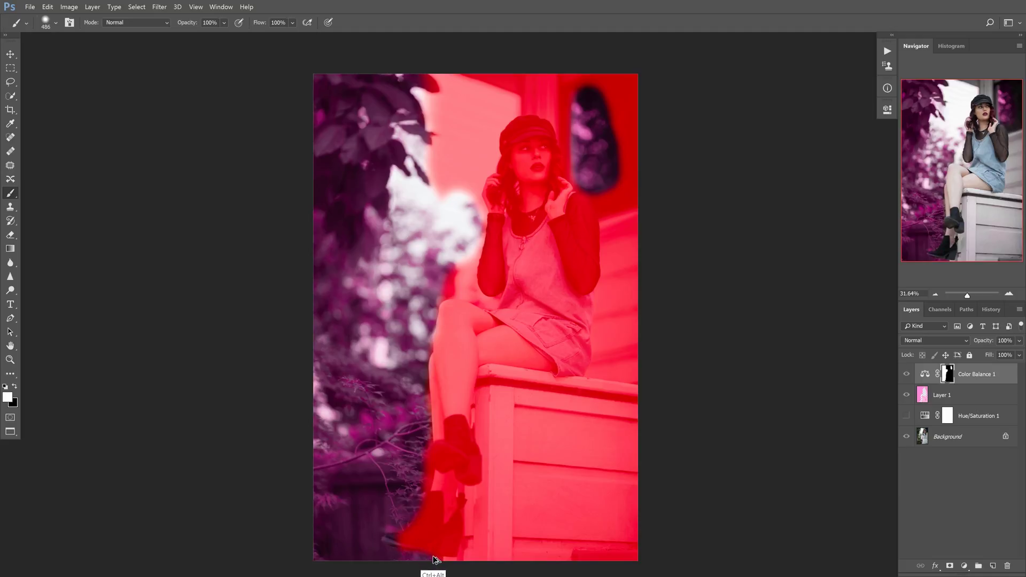
pyautogui.hotkey('ctrl', 'alt', 'z')
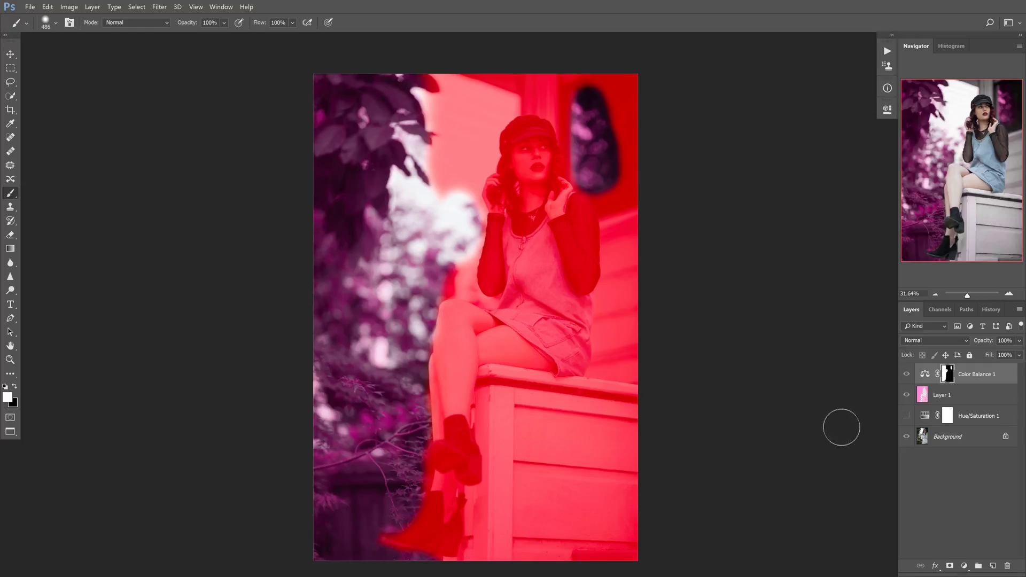
pyautogui.press('\\')
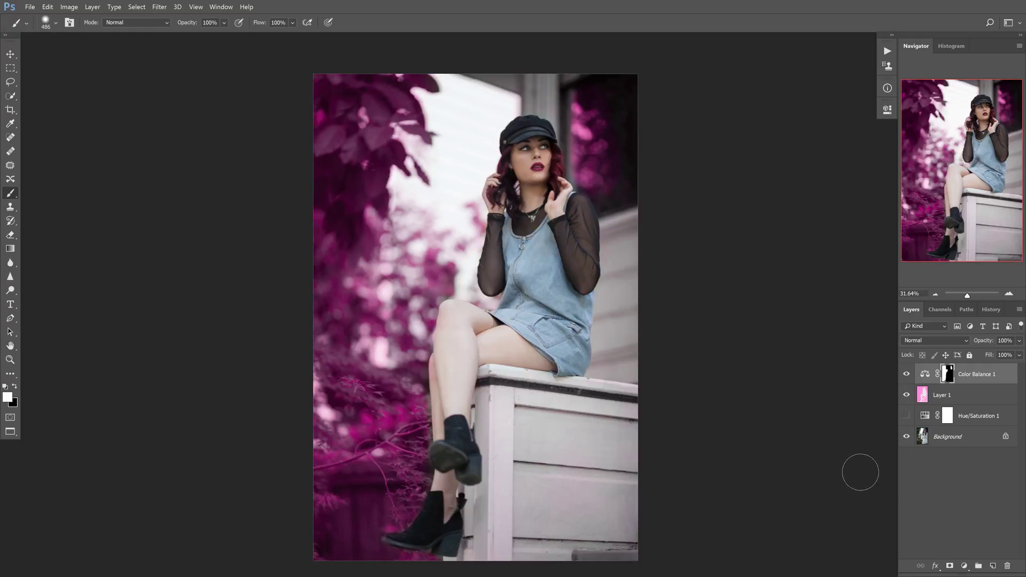
# Add a Hue/Saturation adjustment layer above Color Balance 1 with Saturation -46 and Lightness +3
pyautogui.click(964, 566)
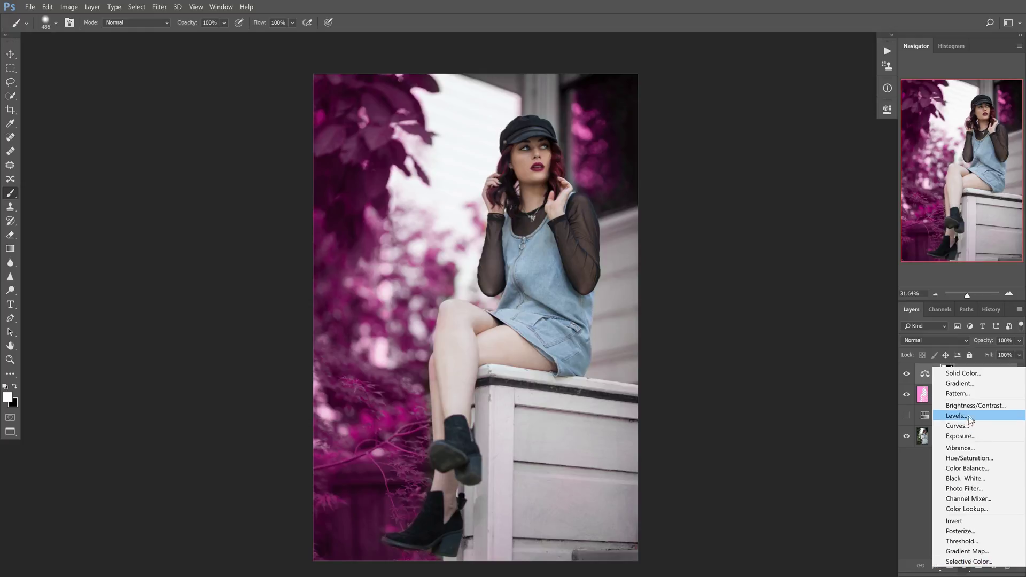
pyautogui.click(968, 459)
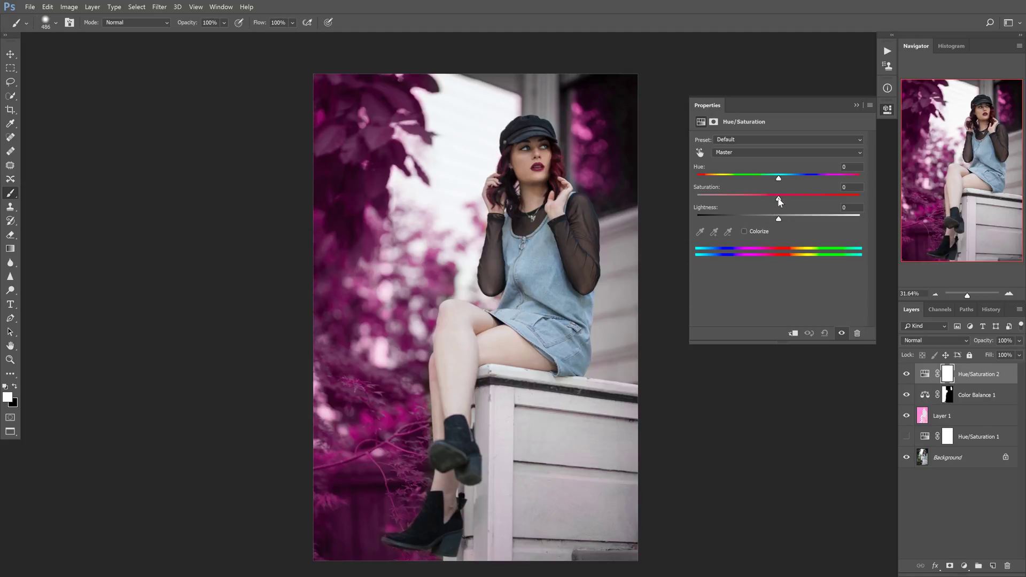
pyautogui.moveTo(776, 199)
pyautogui.mouseDown()
pyautogui.moveTo(736, 201)
pyautogui.moveTo(771, 203)
pyautogui.mouseUp()
pyautogui.moveTo(765, 199)
pyautogui.mouseDown()
pyautogui.moveTo(809, 199)
pyautogui.moveTo(821, 209)
pyautogui.moveTo(777, 215)
pyautogui.mouseUp()
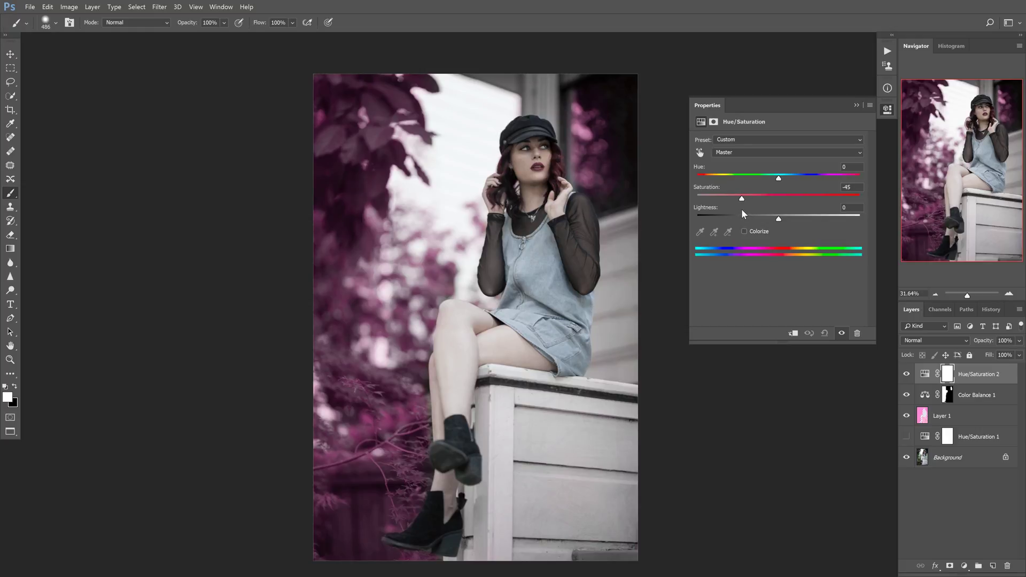
pyautogui.moveTo(741, 210); pyautogui.dragTo(739, 210)
pyautogui.moveTo(783, 219)
pyautogui.mouseDown()
pyautogui.moveTo(795, 221)
pyautogui.moveTo(781, 222)
pyautogui.mouseUp()
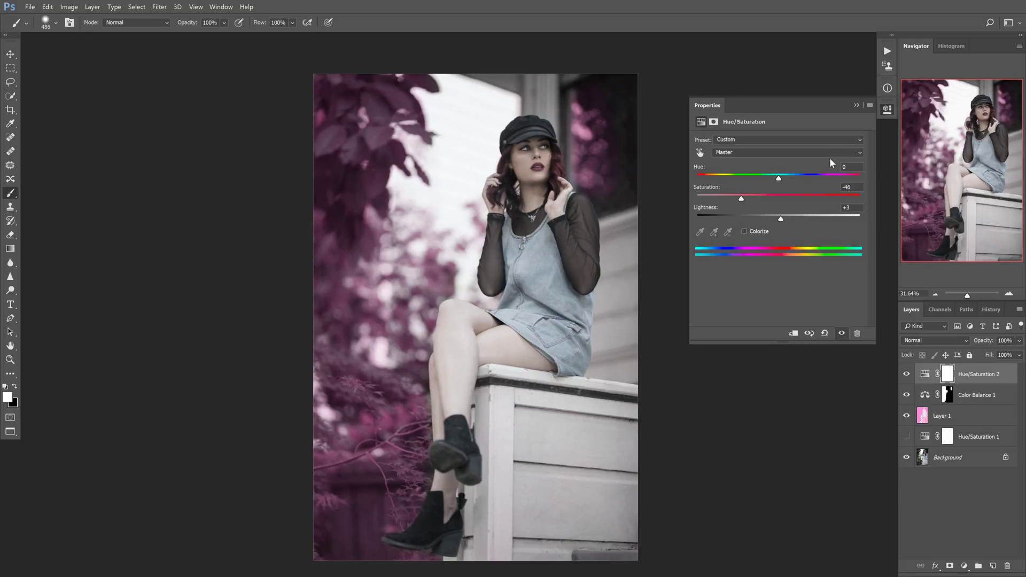
pyautogui.click(855, 105)
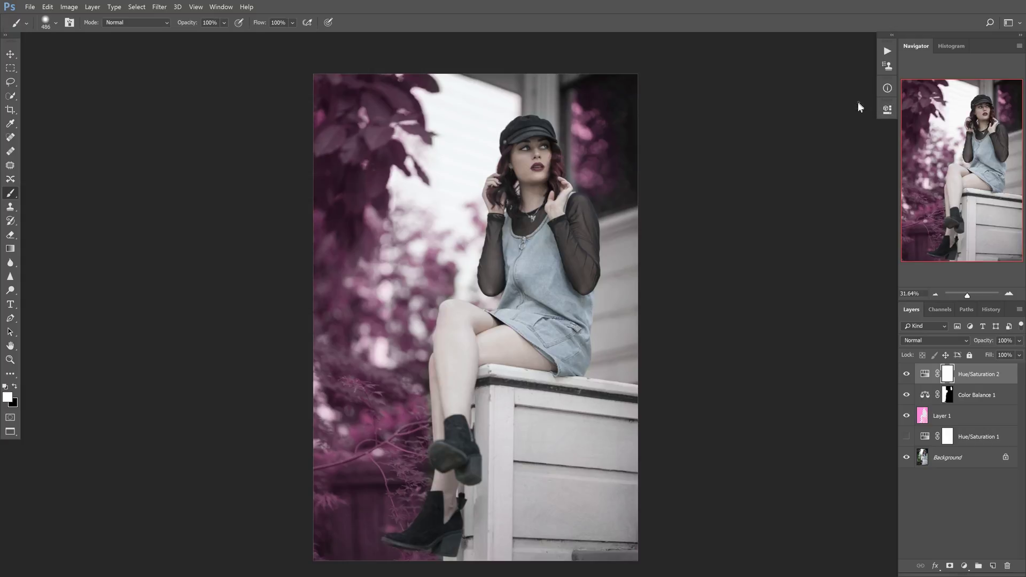
# Copy the Color Balance 1 mask onto Hue/Saturation 2, replacing its blank mask, and inspect the copied mask
pyautogui.keyDown('alt'); pyautogui.click(949, 398); pyautogui.keyUp('alt')
pyautogui.moveTo(948, 399); pyautogui.dragTo(950, 379)
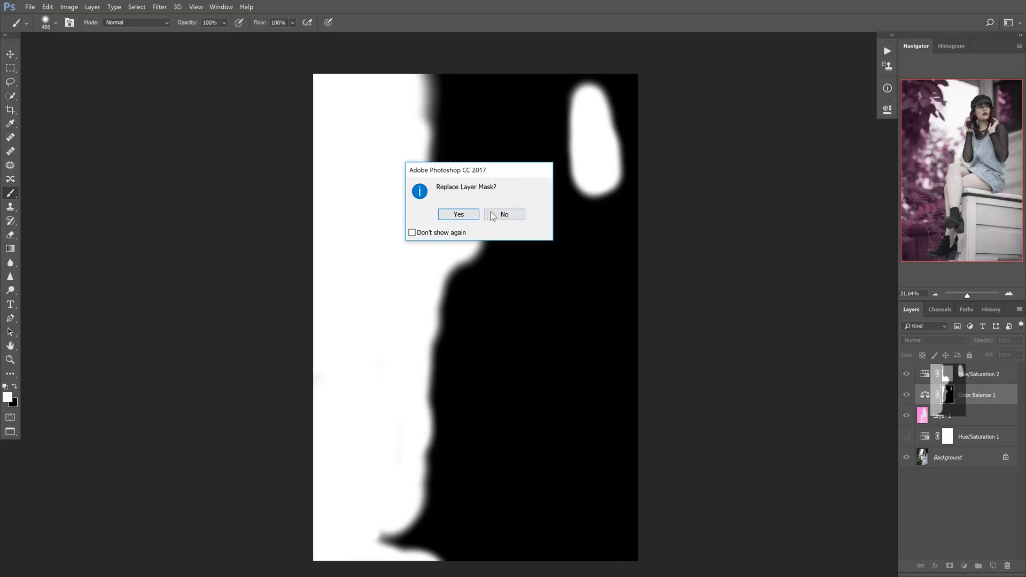
pyautogui.click(463, 215)
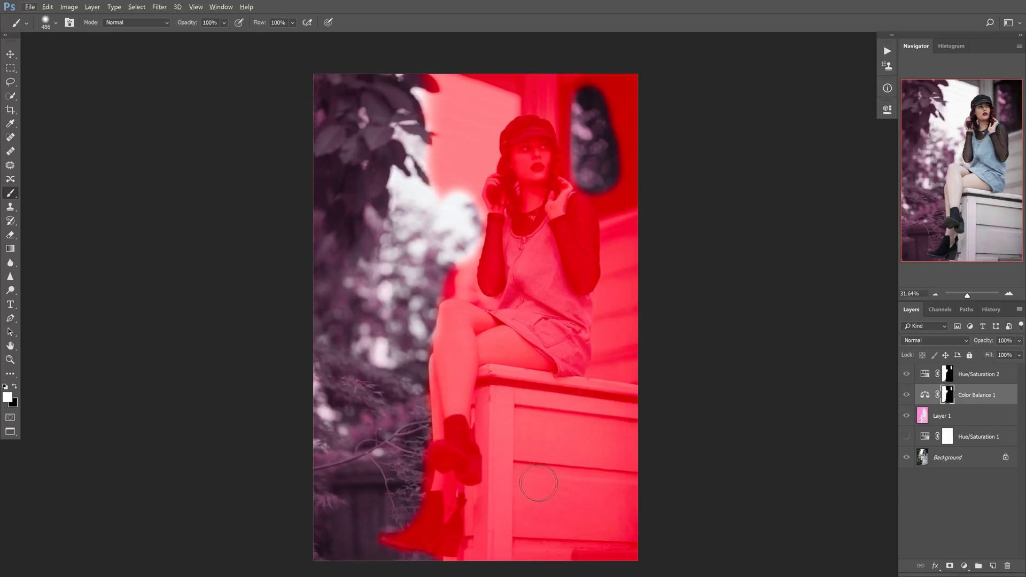
pyautogui.keyDown('alt'); pyautogui.click(950, 397); pyautogui.keyUp('alt')
pyautogui.keyDown('alt'); pyautogui.click(951, 398); pyautogui.keyUp('alt')
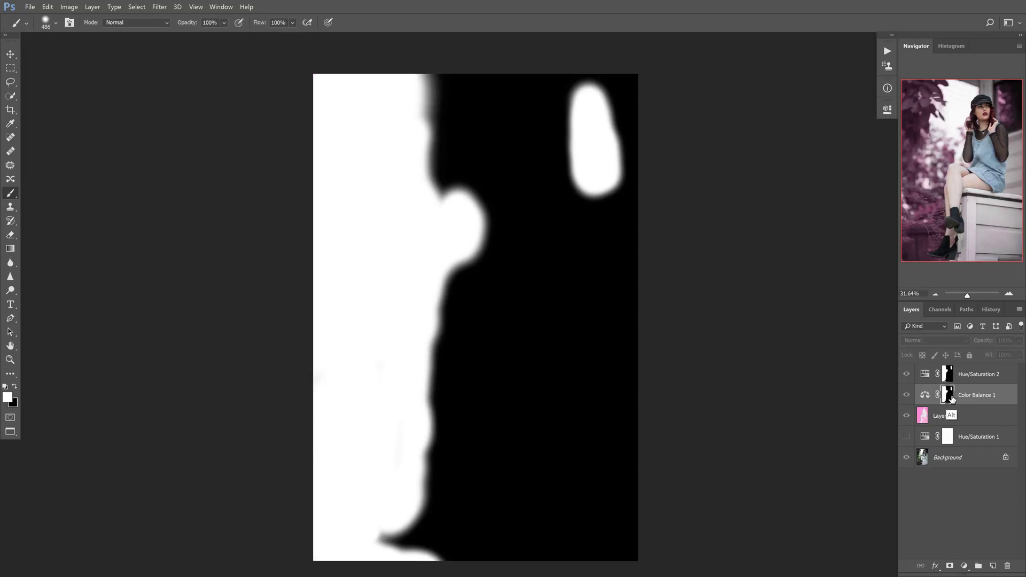
pyautogui.keyDown('alt'); pyautogui.click(950, 397); pyautogui.keyUp('alt')
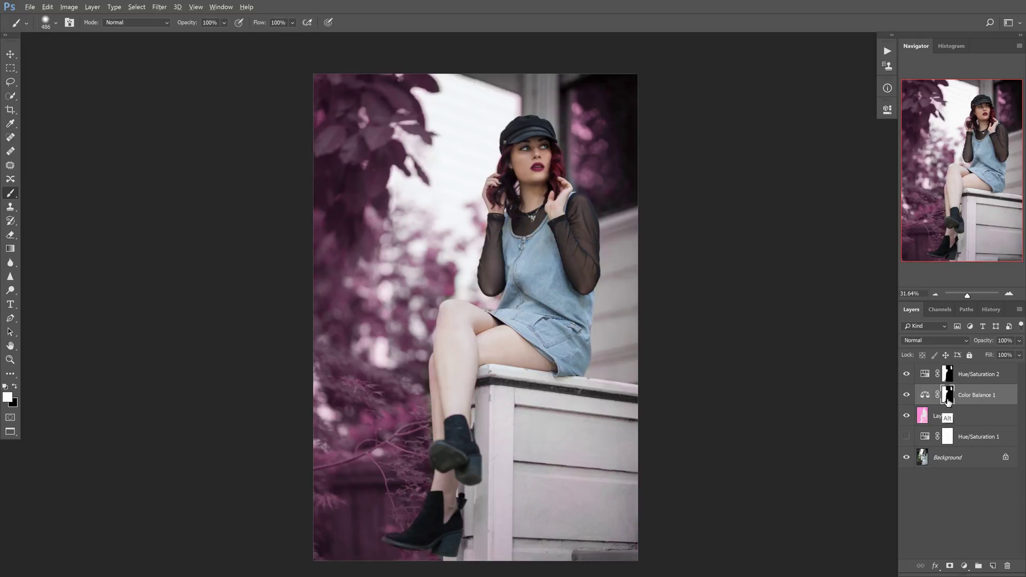
pyautogui.moveTo(948, 398); pyautogui.dragTo(950, 383)
# Compare the foliage colour with Hue/Saturation 2 hidden and shown
pyautogui.click(910, 377)
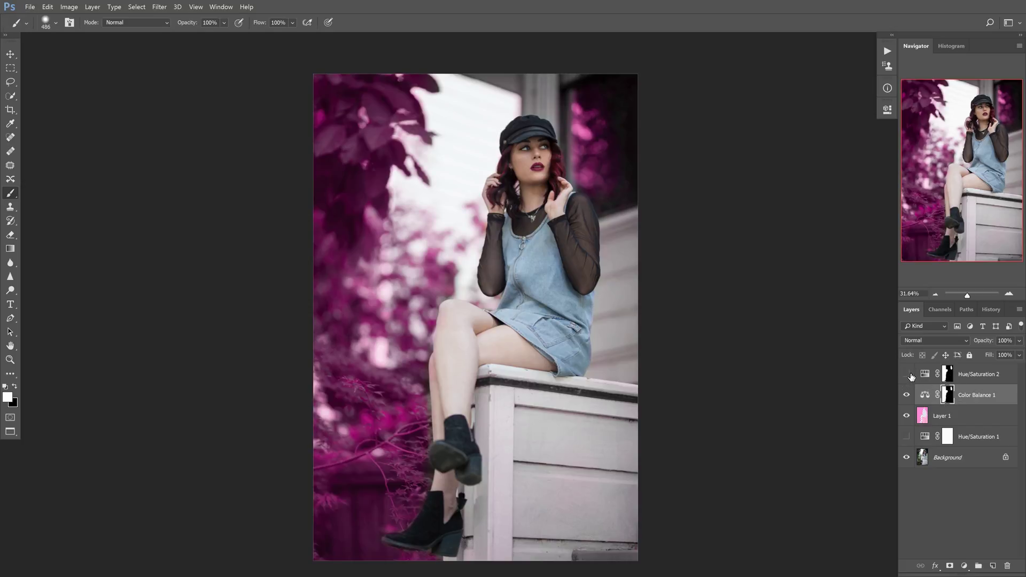
pyautogui.click(908, 376)
pyautogui.click(907, 375)
pyautogui.click(903, 371)
pyautogui.click(903, 372)
pyautogui.click(904, 372)
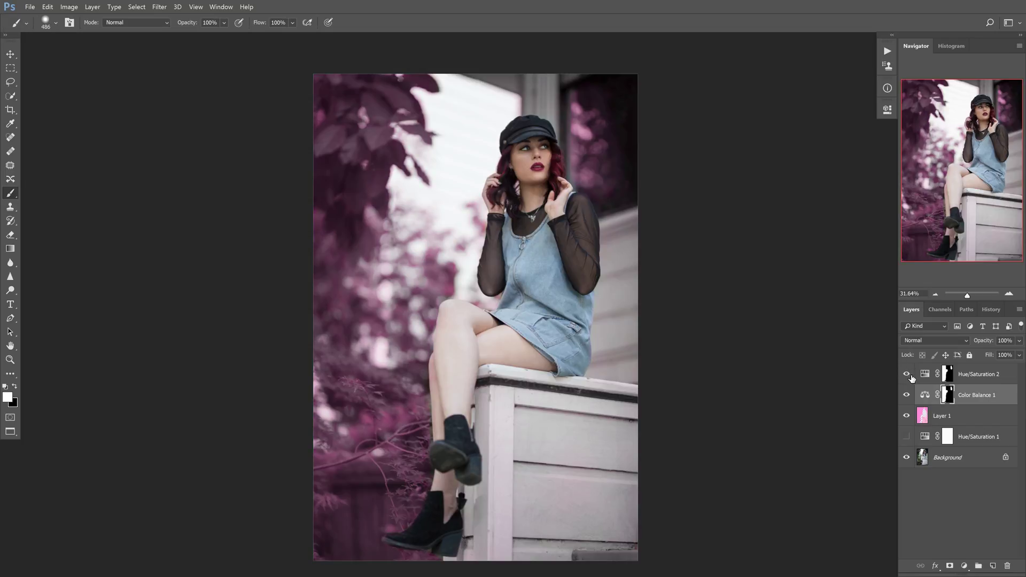
# Set the Saturation of Hue/Saturation 2 to -40 and compare the image with that layer off and on
pyautogui.doubleClick(928, 375)
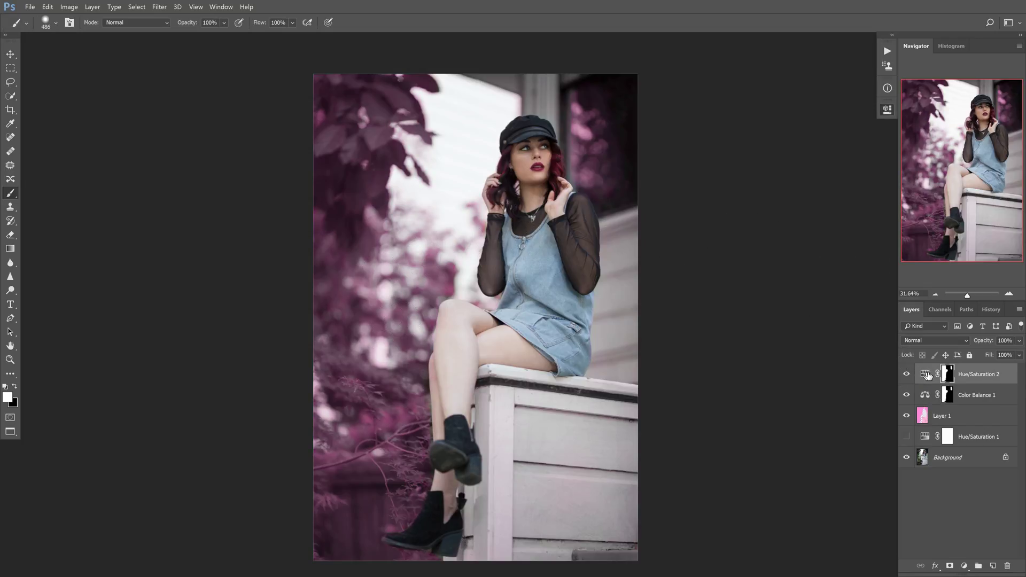
pyautogui.moveTo(780, 216); pyautogui.dragTo(780, 220)
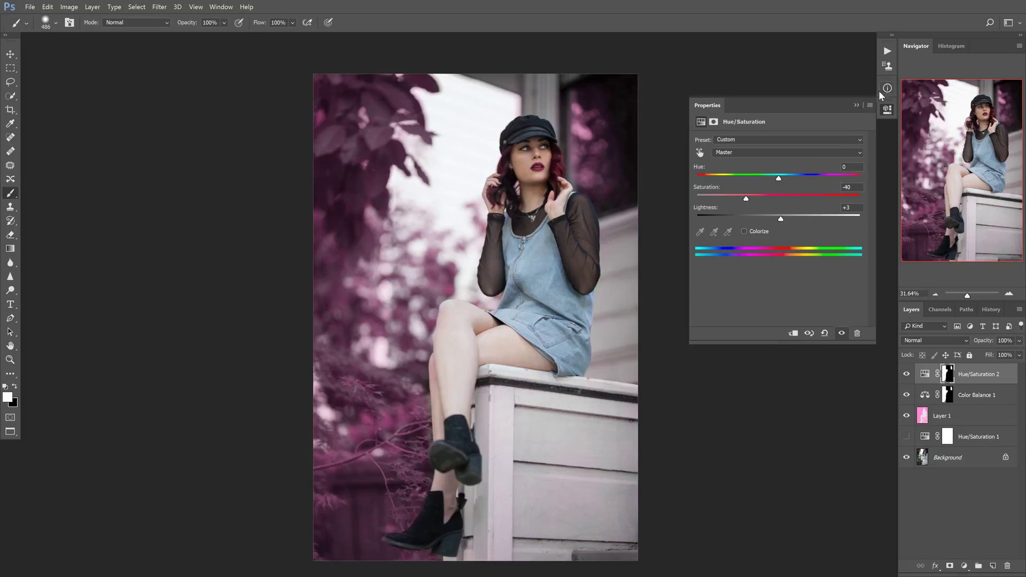
pyautogui.click(857, 105)
pyautogui.click(906, 374)
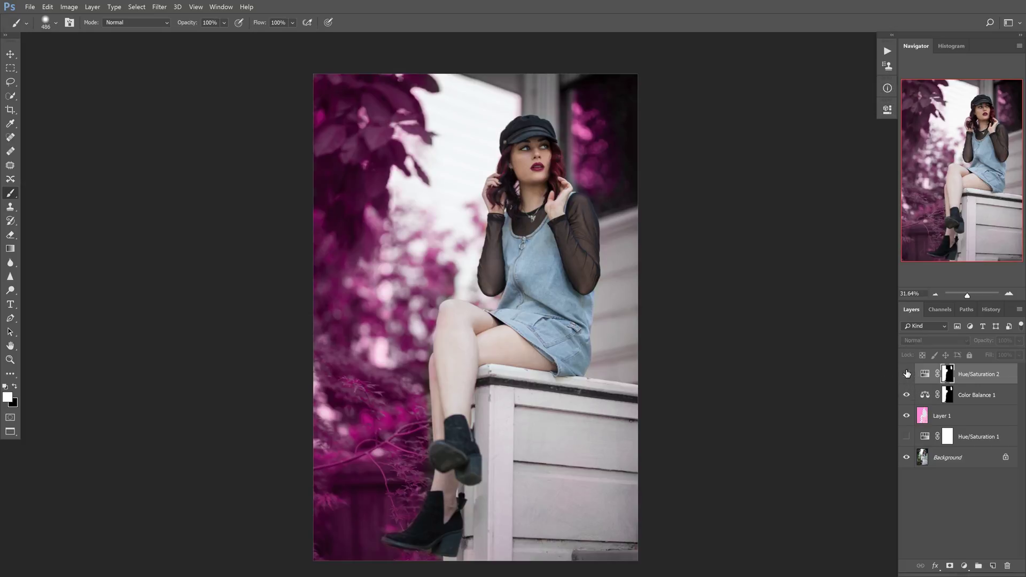
pyautogui.click(906, 374)
pyautogui.click(904, 372)
pyautogui.click(904, 373)
pyautogui.click(904, 373)
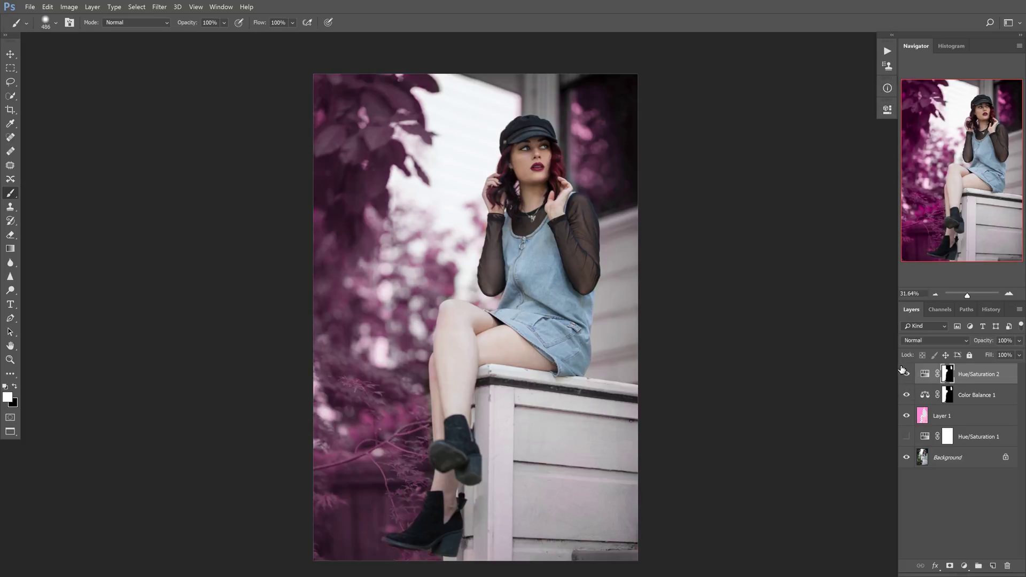
pyautogui.click(904, 373)
pyautogui.click(905, 372)
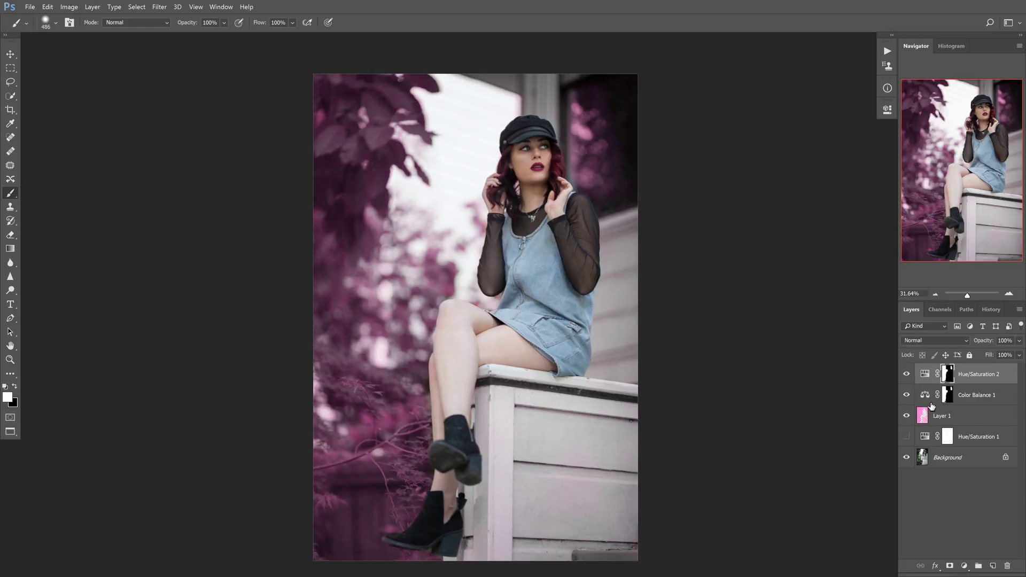
# Add a Color Balance adjustment layer above Hue/Saturation 2 and shift its Midtones to a cooler, bluish tint
pyautogui.click(937, 537)
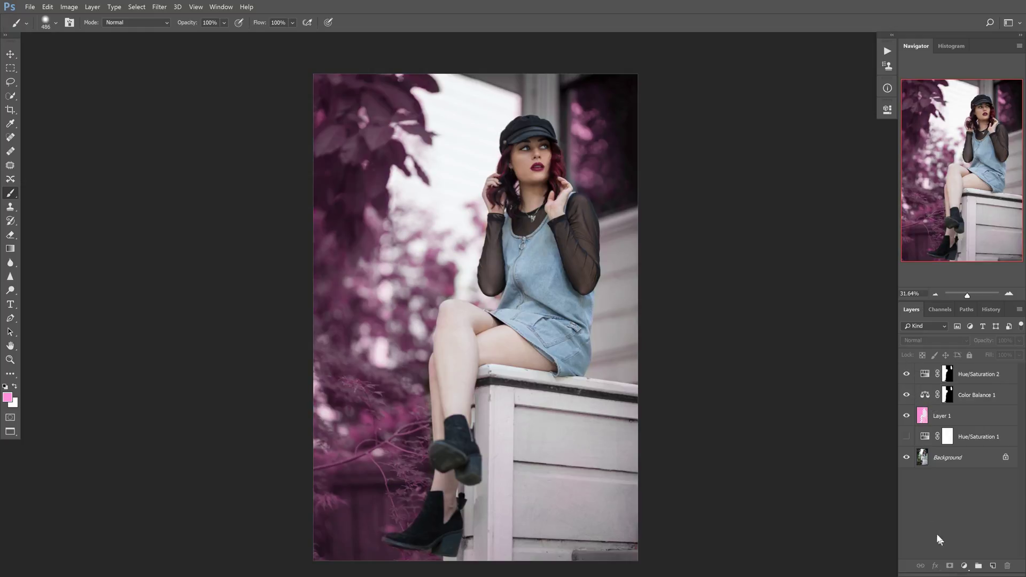
pyautogui.click(965, 566)
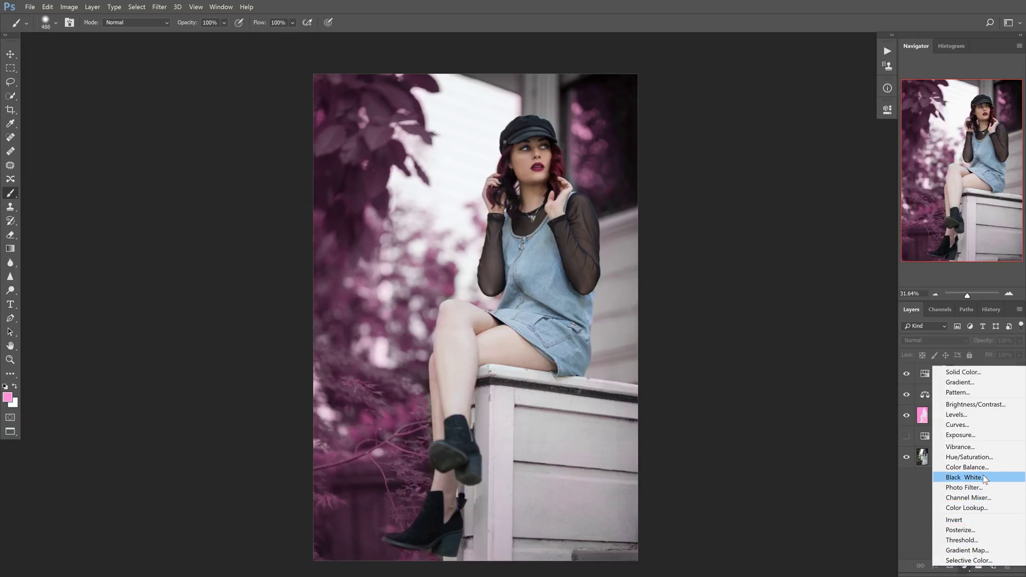
pyautogui.click(959, 474)
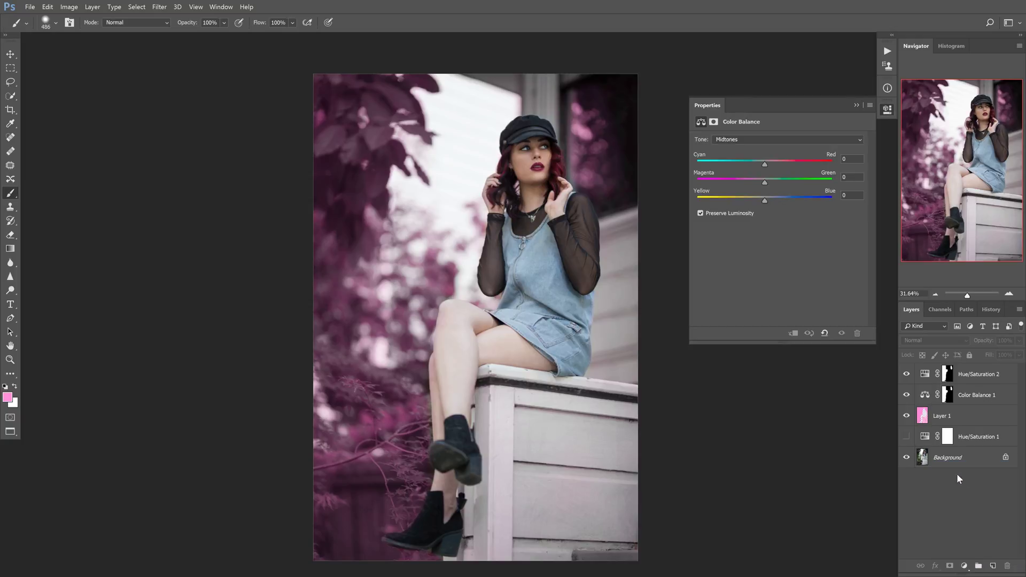
pyautogui.click(764, 138)
pyautogui.click(766, 161)
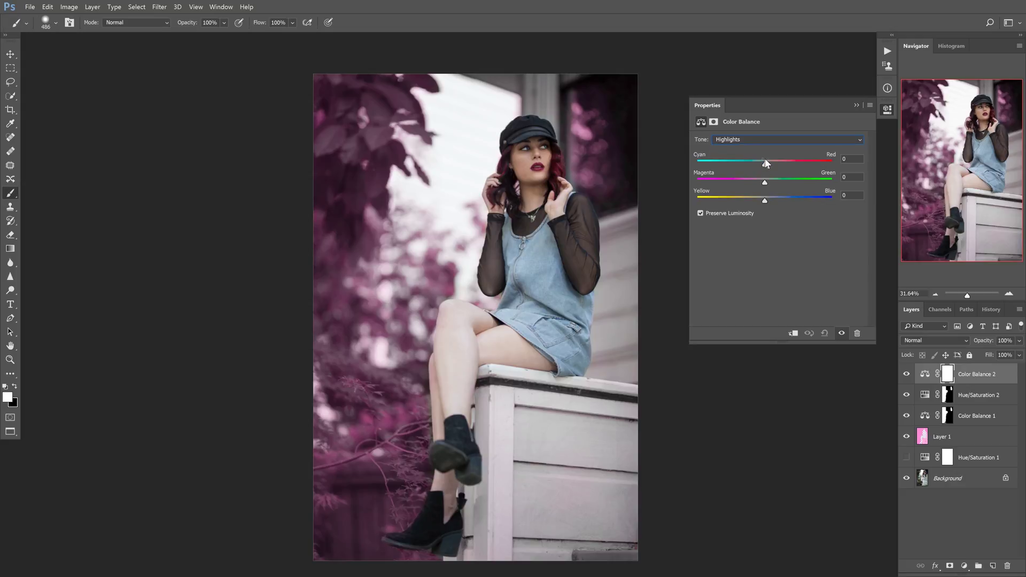
pyautogui.moveTo(759, 168); pyautogui.dragTo(755, 167)
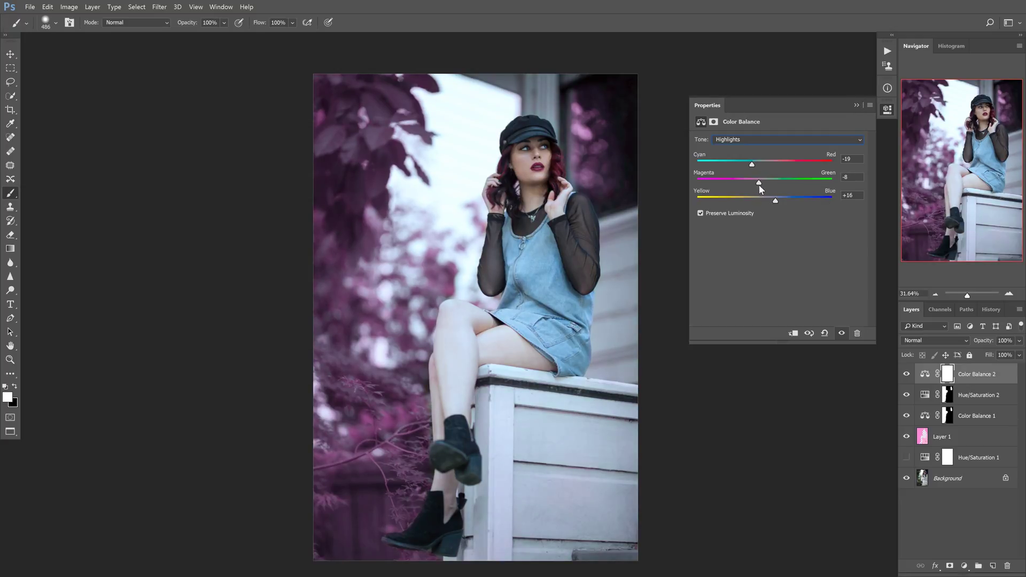
pyautogui.moveTo(761, 186); pyautogui.dragTo(759, 186)
pyautogui.click(856, 105)
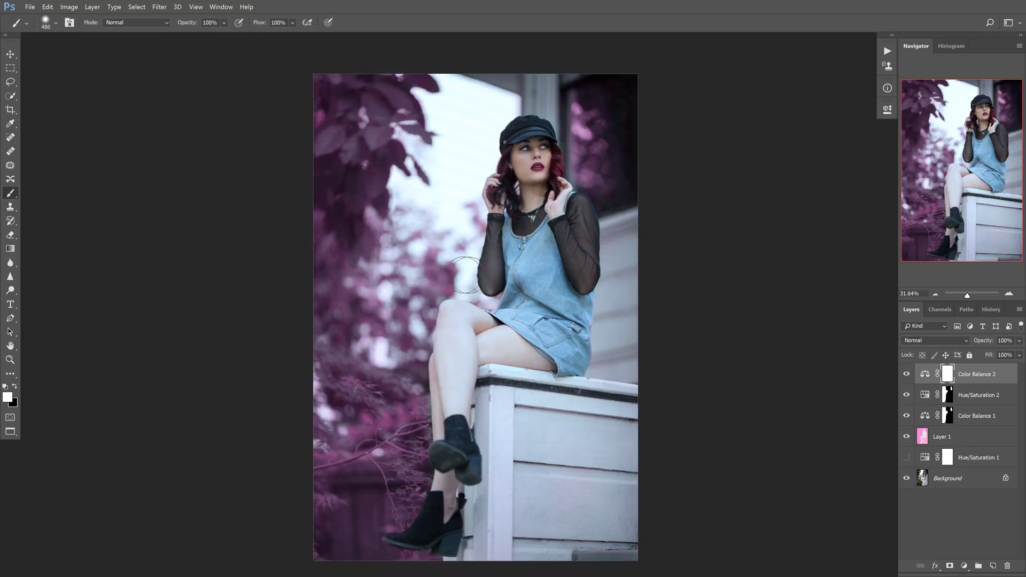
# Invert the Color Balance 2 mask to black and paint white over the bright house and sky areas behind the woman, using a brush of about 387 px
pyautogui.rightClick(382, 259)
pyautogui.keyDown('alt'); pyautogui.moveTo(432, 175); pyautogui.dragTo(464, 197); pyautogui.keyUp('alt')
pyautogui.hotkey('ctrl', 'i')
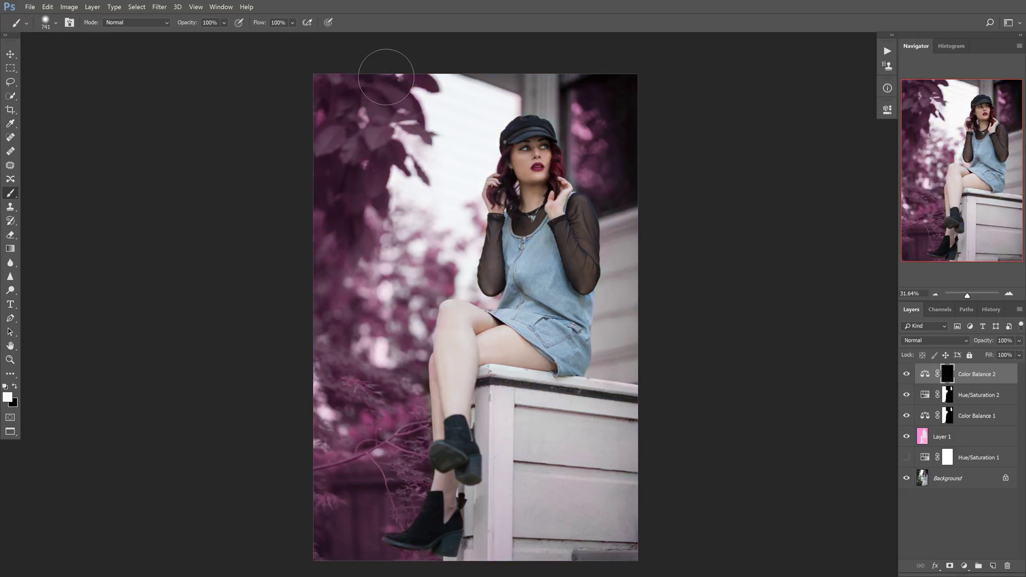
pyautogui.press('x')
pyautogui.press('x')
pyautogui.click(378, 347)
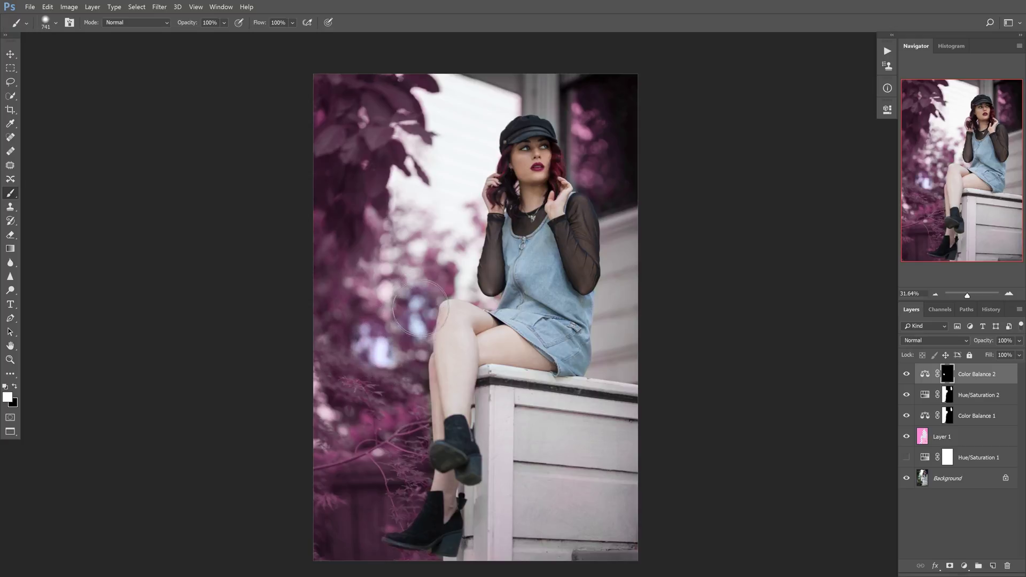
pyautogui.click(382, 282)
pyautogui.moveTo(382, 281); pyautogui.dragTo(408, 241)
pyautogui.moveTo(413, 202)
pyautogui.mouseDown()
pyautogui.moveTo(445, 189)
pyautogui.moveTo(441, 211)
pyautogui.moveTo(449, 159)
pyautogui.moveTo(424, 150)
pyautogui.moveTo(441, 150)
pyautogui.moveTo(452, 126)
pyautogui.moveTo(443, 104)
pyautogui.moveTo(454, 104)
pyautogui.moveTo(462, 118)
pyautogui.moveTo(407, 216)
pyautogui.moveTo(464, 289)
pyautogui.moveTo(464, 166)
pyautogui.moveTo(480, 159)
pyautogui.moveTo(487, 113)
pyautogui.moveTo(505, 104)
pyautogui.moveTo(439, 84)
pyautogui.moveTo(439, 97)
pyautogui.moveTo(423, 96)
pyautogui.moveTo(468, 235)
pyautogui.mouseUp()
pyautogui.keyDown('alt'); pyautogui.rightClick(420, 216); pyautogui.keyUp('alt')
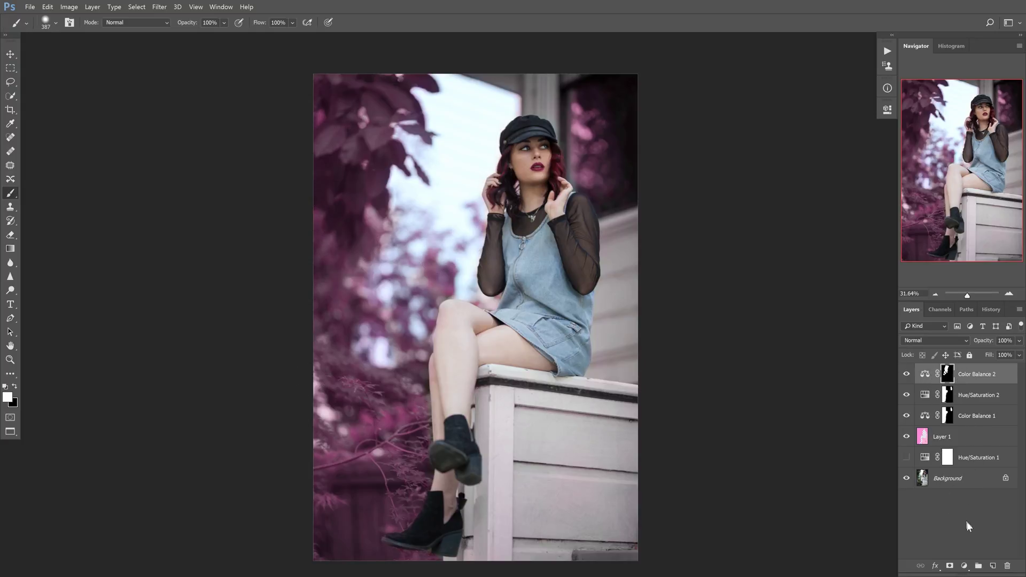
# Add a Hue/Saturation adjustment layer above Color Balance 2 and lower its Saturation
pyautogui.click(965, 567)
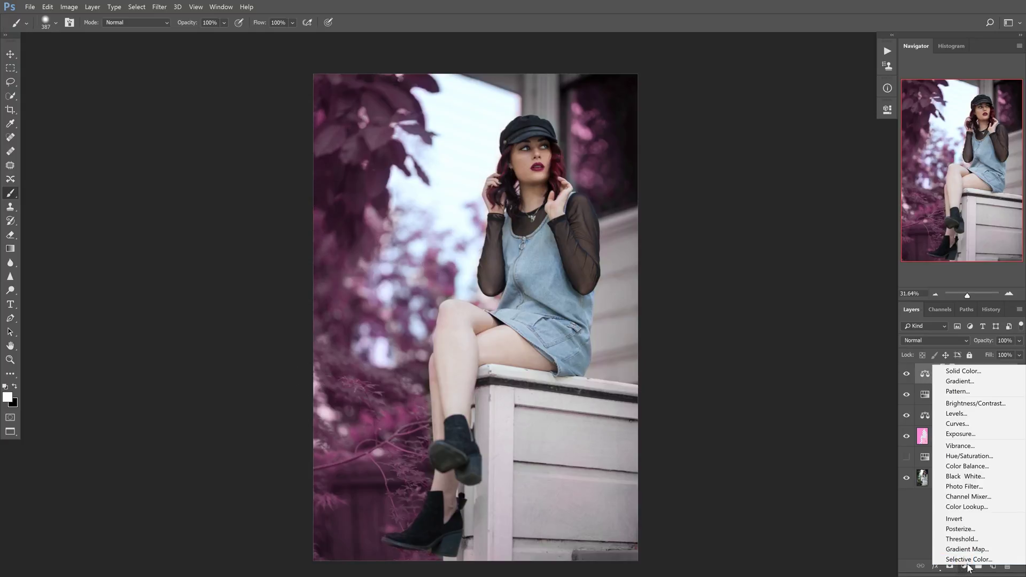
pyautogui.click(969, 457)
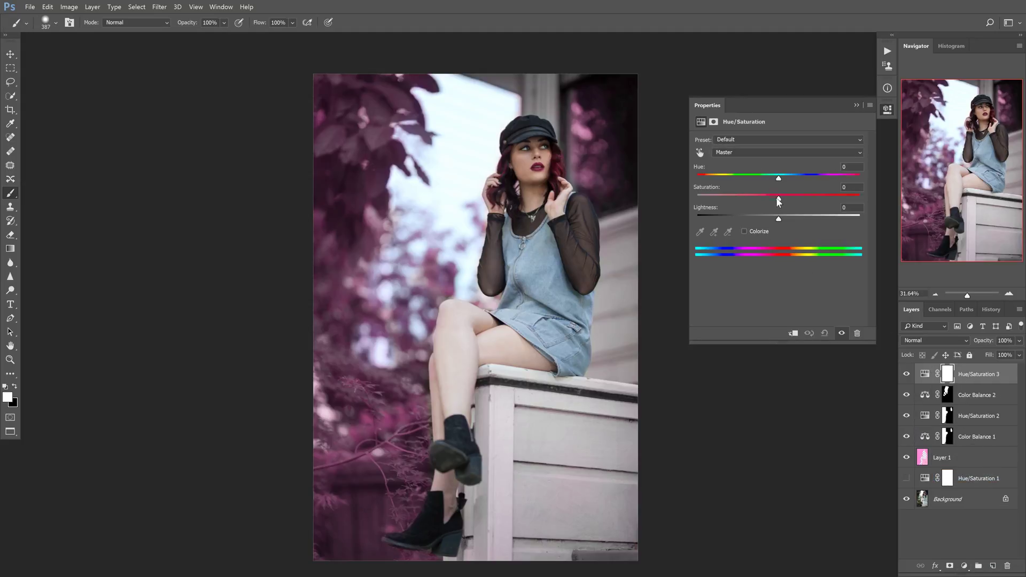
pyautogui.moveTo(770, 197); pyautogui.dragTo(752, 199)
pyautogui.click(856, 106)
# Copy the Color Balance 2 mask onto Hue/Saturation 3, replacing its mask, and compare the image with that layer off and on
pyautogui.moveTo(947, 395)
pyautogui.mouseDown()
pyautogui.moveTo(954, 406)
pyautogui.moveTo(946, 380)
pyautogui.mouseUp()
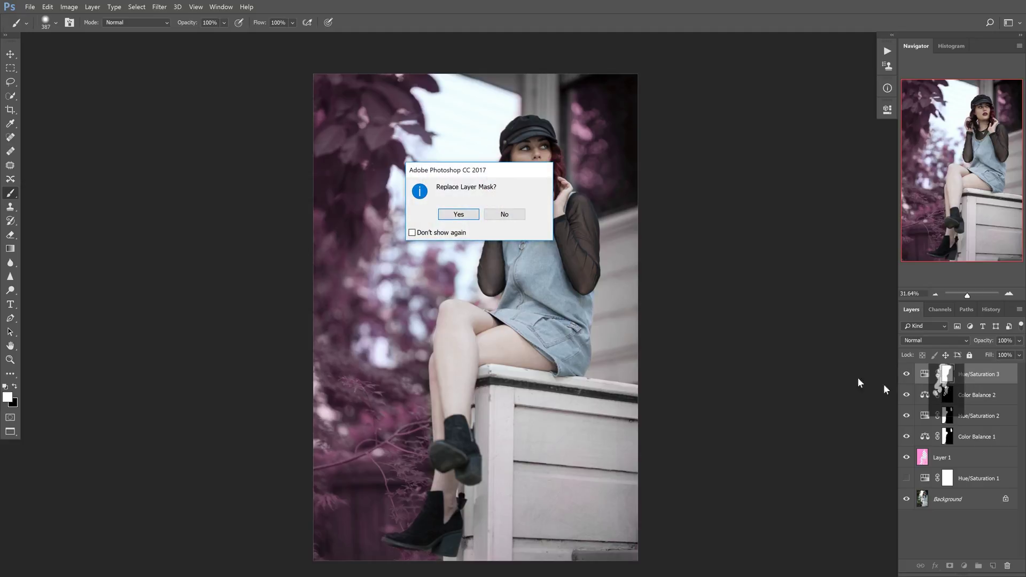
pyautogui.click(458, 214)
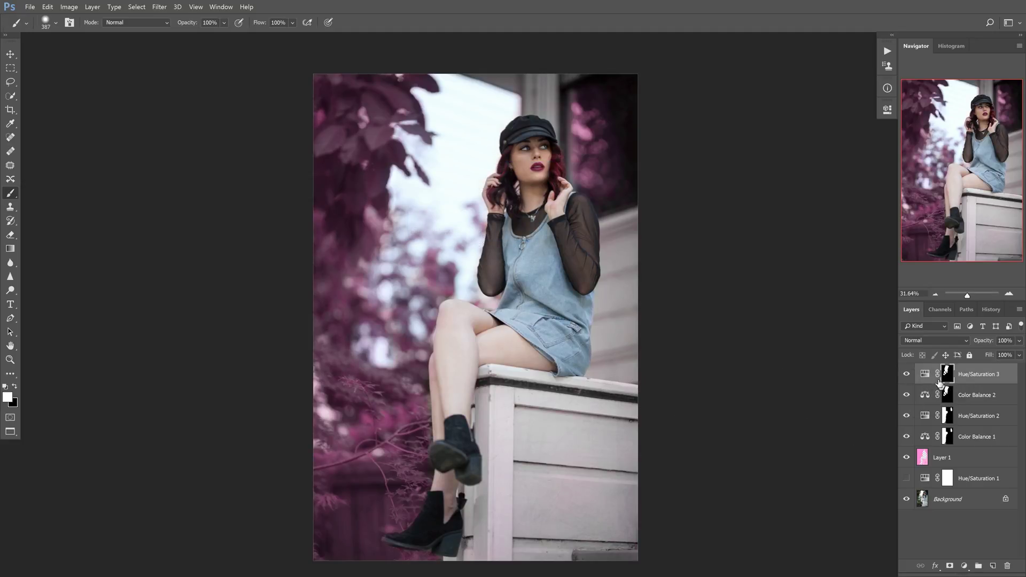
pyautogui.click(907, 374)
pyautogui.click(908, 375)
pyautogui.click(908, 376)
pyautogui.click(908, 377)
# Group Hue/Saturation 3 and Color Balance 2 and name the group House/Sky
pyautogui.keyDown('shift'); pyautogui.click(989, 398); pyautogui.keyUp('shift')
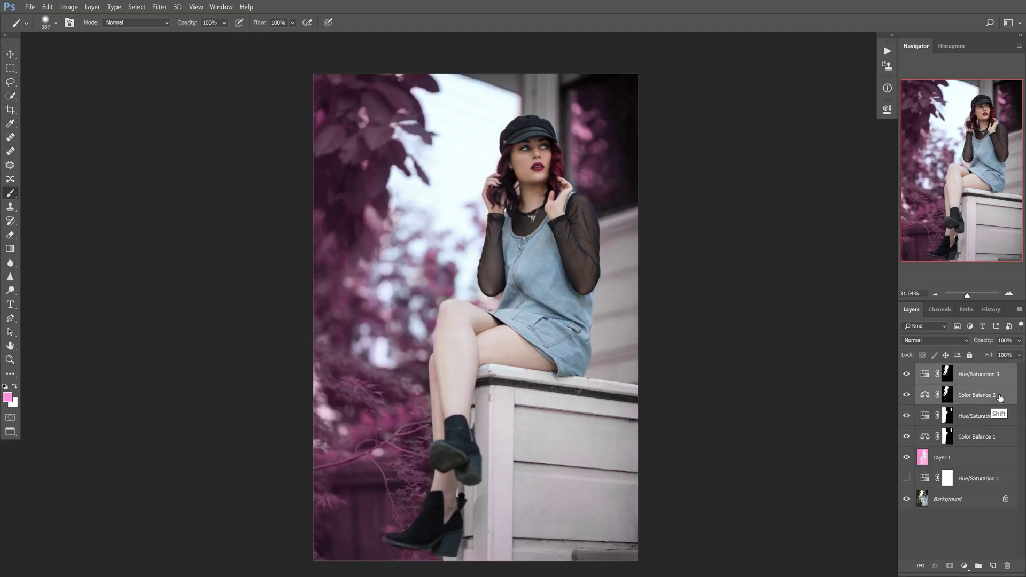
pyautogui.hotkey('ctrl', 'g')
pyautogui.doubleClick(945, 370)
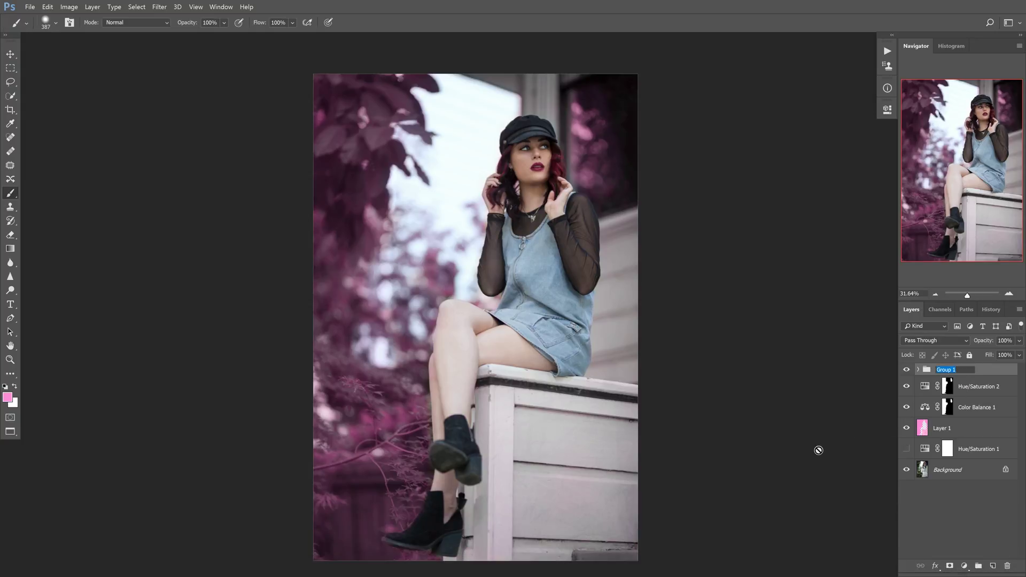
pyautogui.write('HOuse/Sky')
pyautogui.press('Return')
# Group Hue/Saturation 2, Color Balance 1 and Layer 1 together and name the group Tress
pyautogui.click(973, 388)
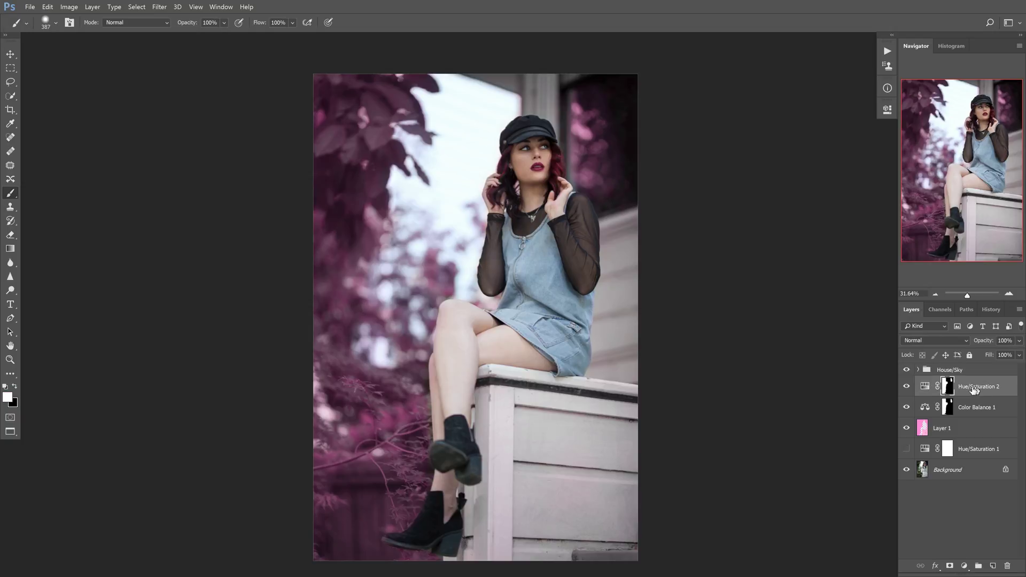
pyautogui.keyDown('shift'); pyautogui.click(981, 430); pyautogui.keyUp('shift')
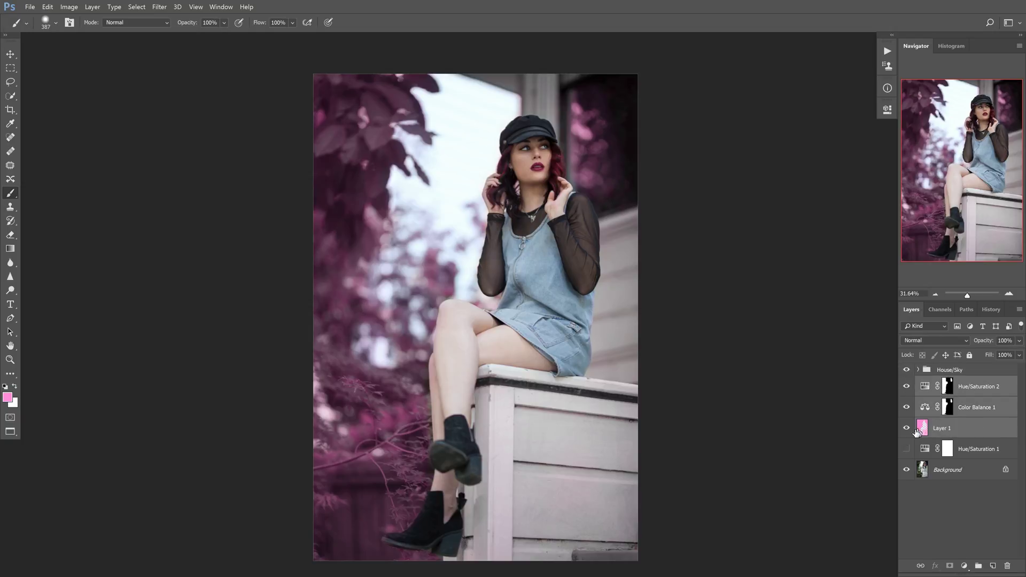
pyautogui.rightClick(972, 423)
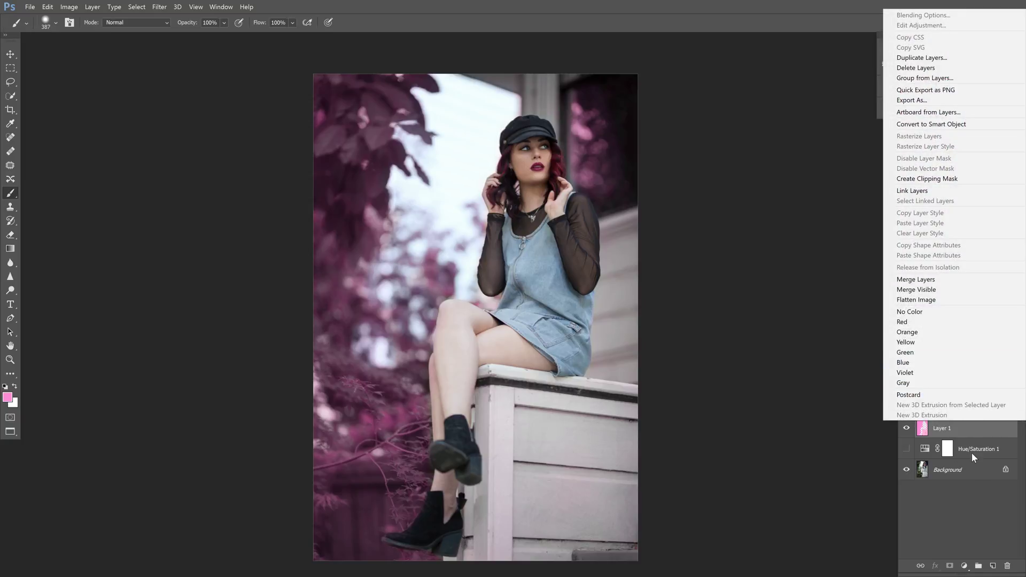
pyautogui.press('Escape')
pyautogui.hotkey('ctrl', 'g')
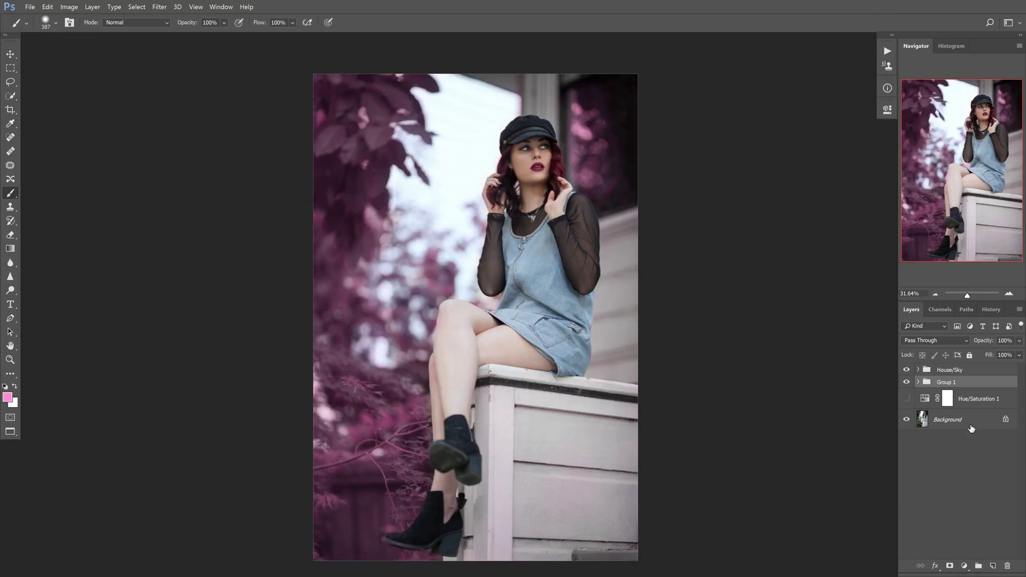
pyautogui.doubleClick(957, 384)
pyautogui.write('Tress')
pyautogui.press('Return')
# Lower the opacity of the House/Sky group to 60%, undoing the accidental deletion of the group
pyautogui.click(906, 369)
pyautogui.click(1012, 340)
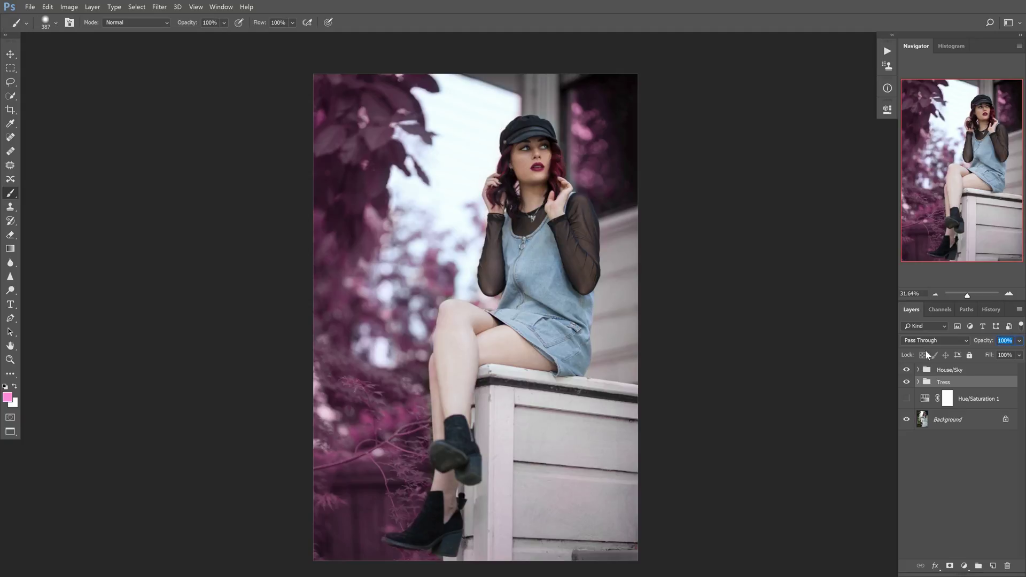
pyautogui.click(975, 367)
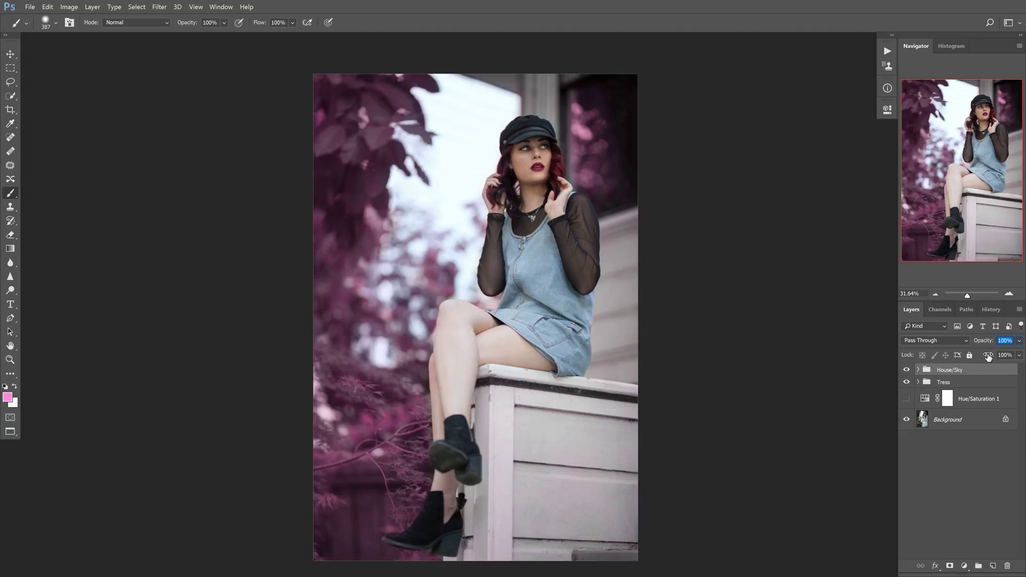
pyautogui.write('7')
pyautogui.press('Delete')
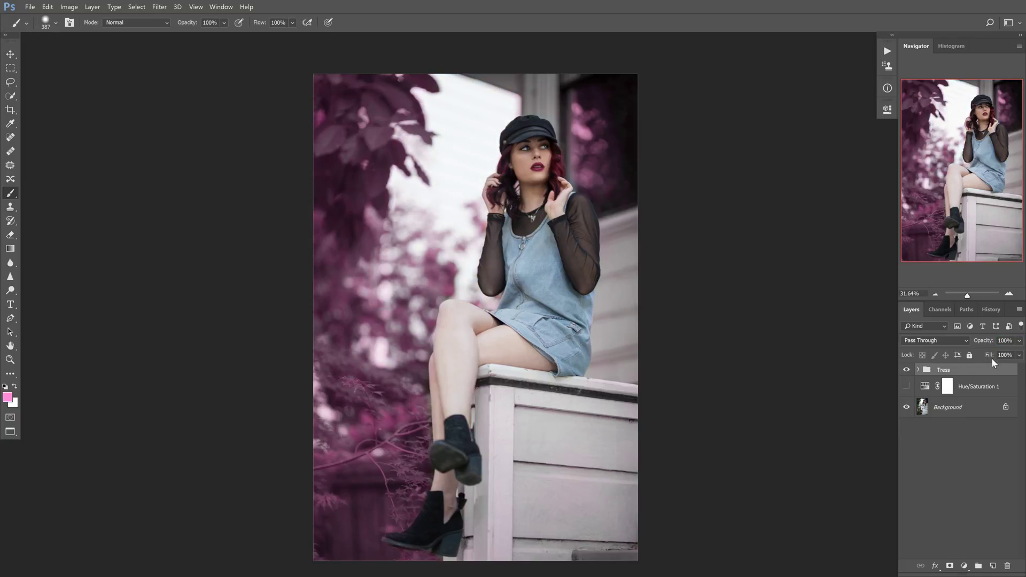
pyautogui.hotkey('ctrl', 'z')
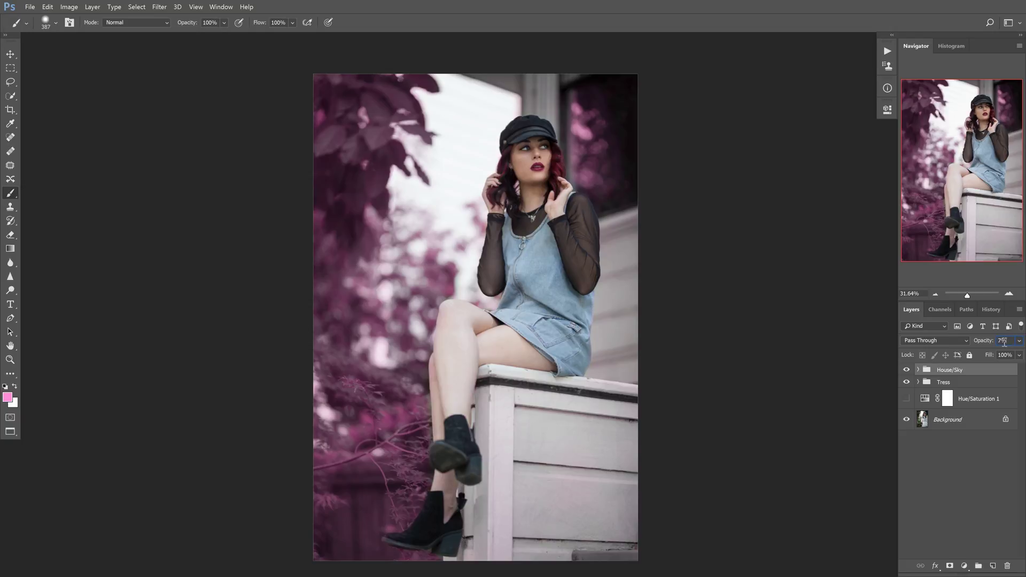
pyautogui.write('70')
pyautogui.press('BackSpace')
pyautogui.press('BackSpace')
pyautogui.write('6')
# Erase softly on the Color Balance 2 mask along the sky's edge above the hat, with a 10% eraser of about 289 px
pyautogui.click(918, 369)
pyautogui.click(961, 408)
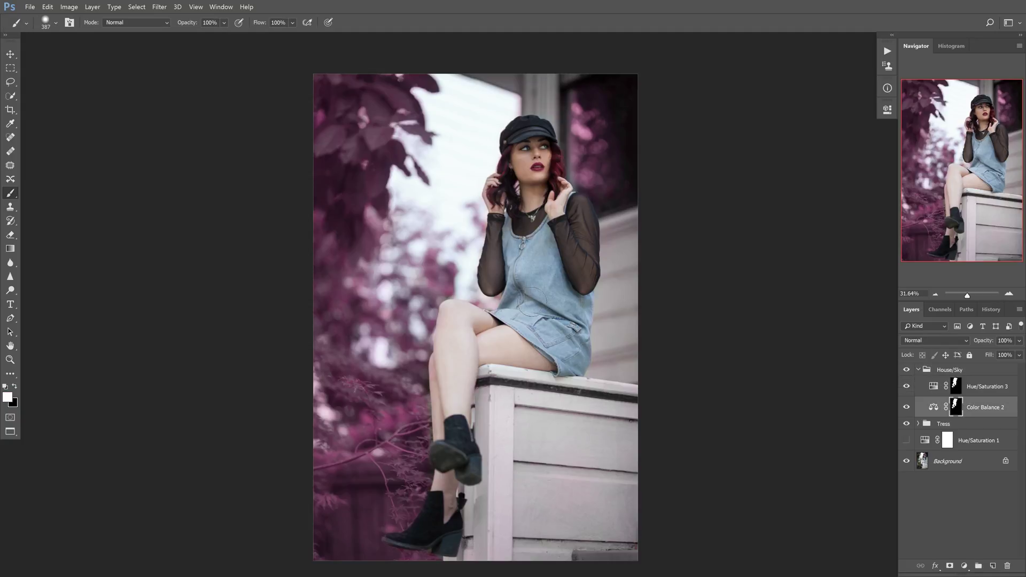
pyautogui.press('e')
pyautogui.scroll(8, 555, 103)
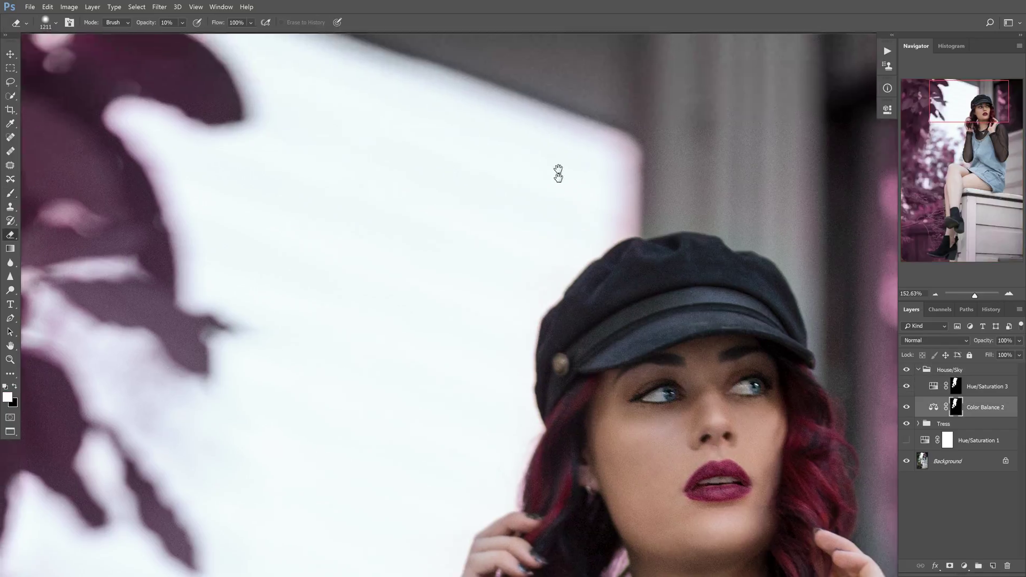
pyautogui.moveTo(557, 173); pyautogui.dragTo(561, 230)
pyautogui.moveTo(466, 301); pyautogui.dragTo(368, 297)
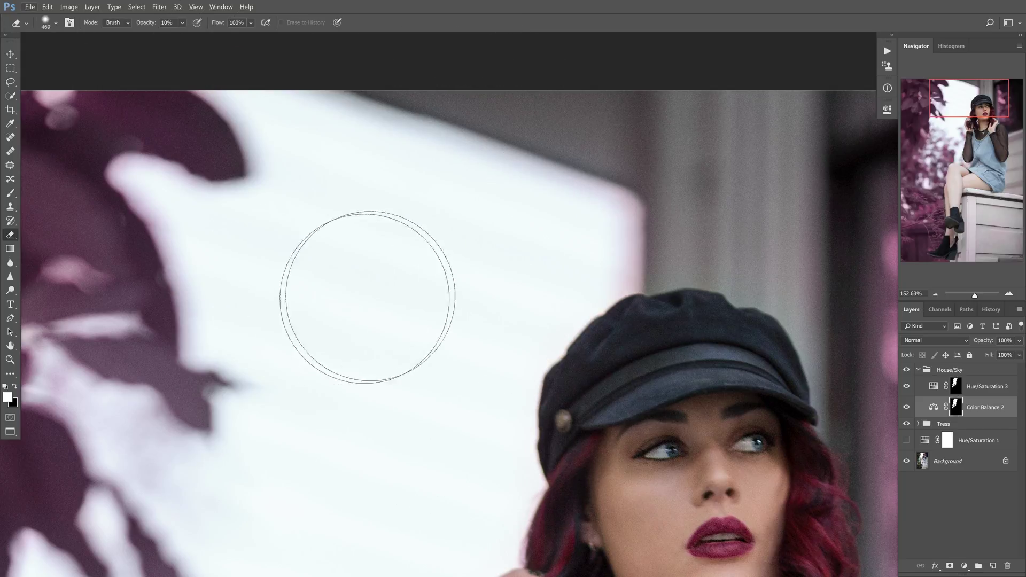
pyautogui.moveTo(412, 252); pyautogui.dragTo(351, 229)
pyautogui.press('x')
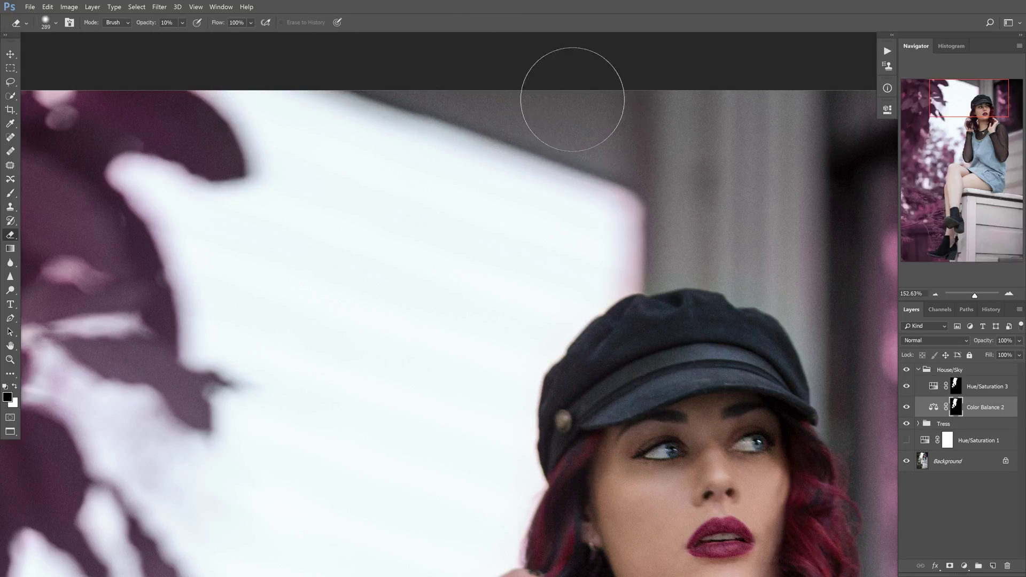
pyautogui.moveTo(635, 197); pyautogui.dragTo(412, 167)
pyautogui.moveTo(610, 293); pyautogui.dragTo(655, 308)
pyautogui.moveTo(662, 350); pyautogui.dragTo(560, 132)
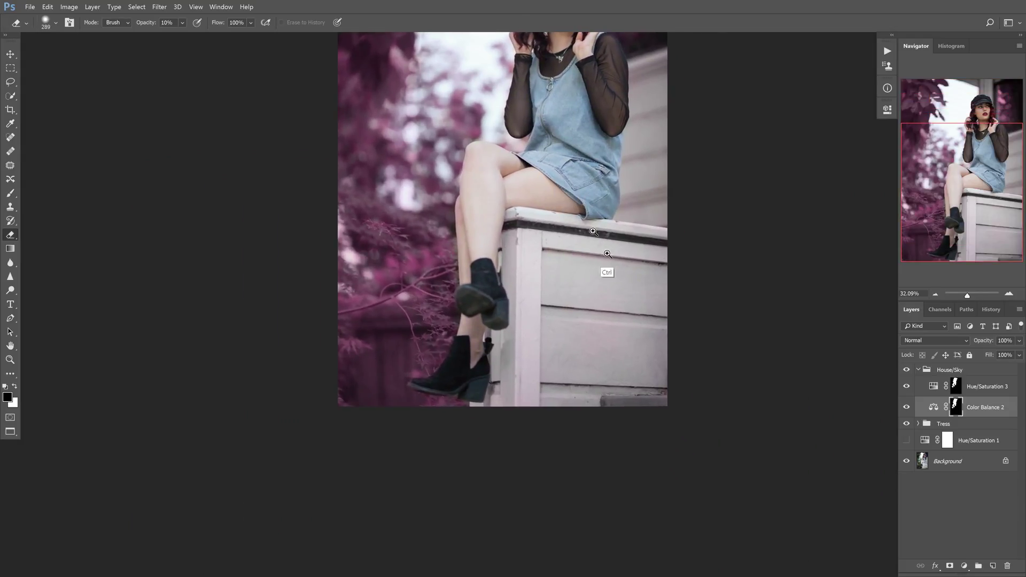
pyautogui.moveTo(666, 305); pyautogui.dragTo(652, 370)
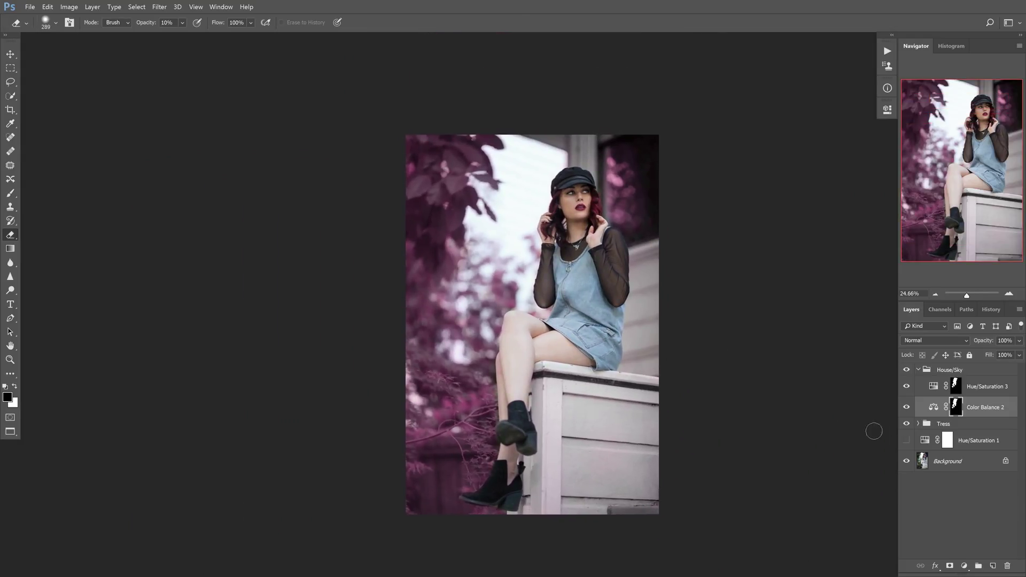
pyautogui.click(918, 369)
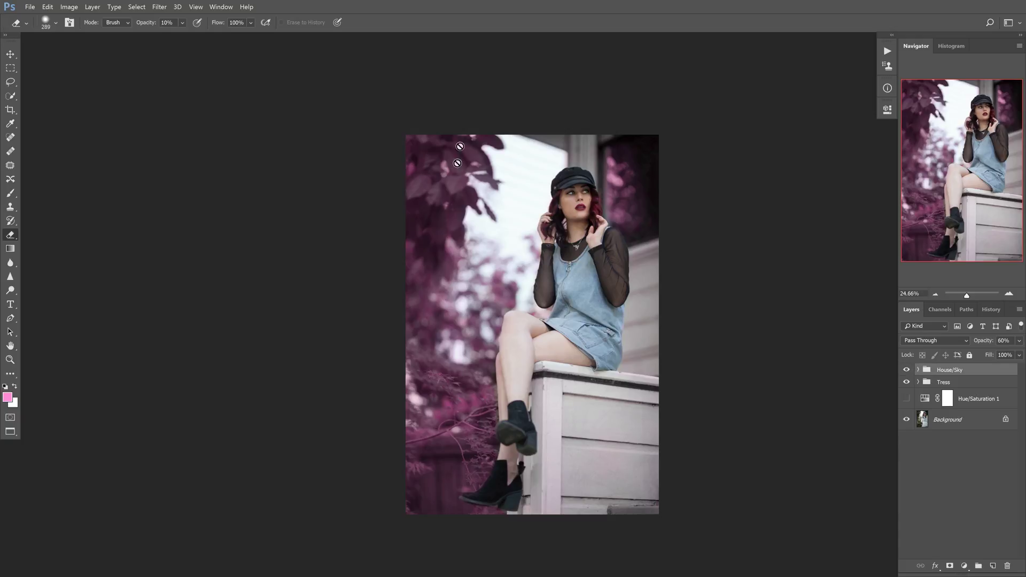
# Shift the hue of the pink Layer 1 in the Tress group by +15 with Hue/Saturation
pyautogui.click(922, 384)
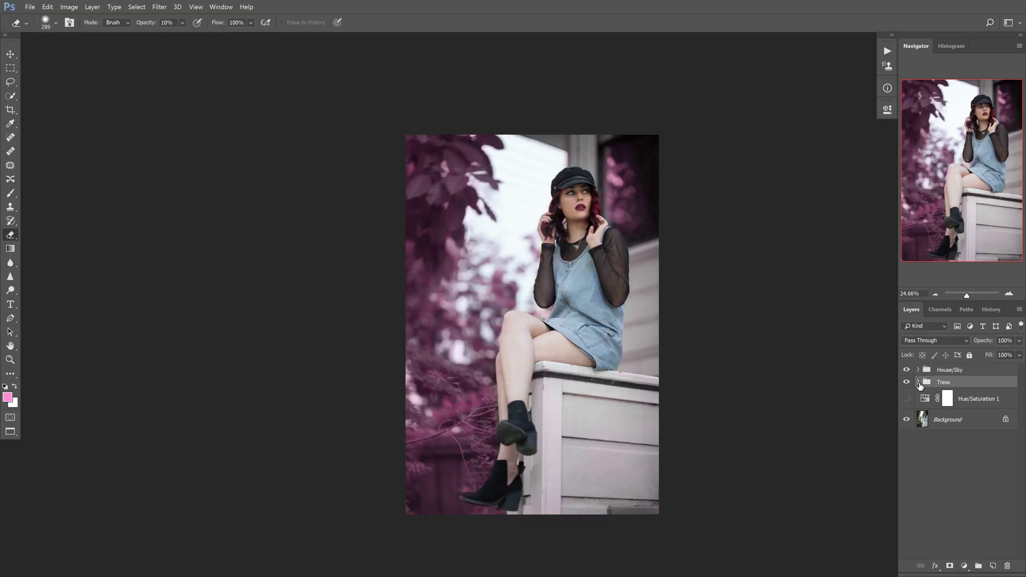
pyautogui.click(919, 383)
pyautogui.hotkey('ctrl', 'u')
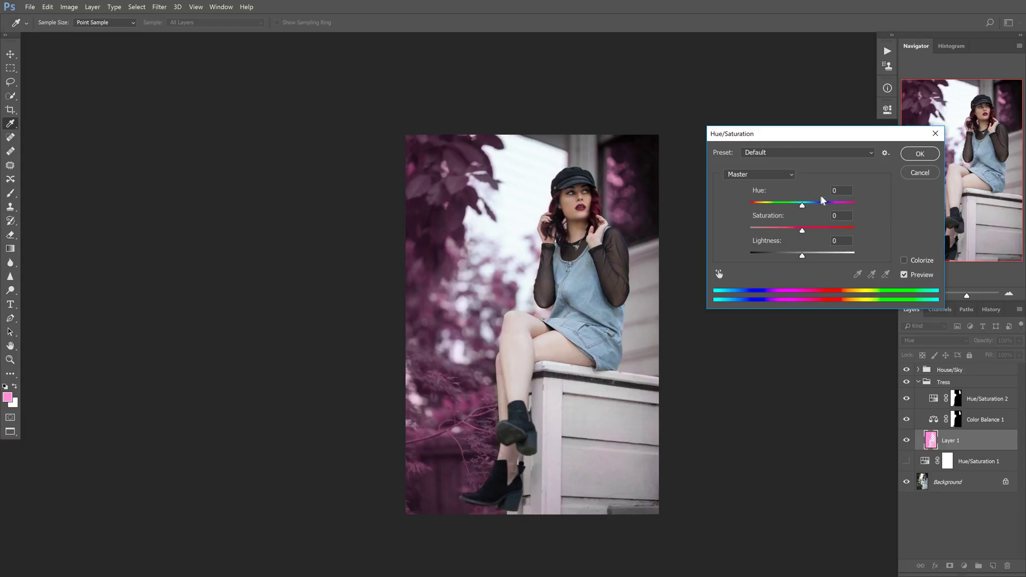
pyautogui.moveTo(802, 207)
pyautogui.mouseDown()
pyautogui.moveTo(790, 206)
pyautogui.moveTo(821, 204)
pyautogui.moveTo(812, 206)
pyautogui.mouseUp()
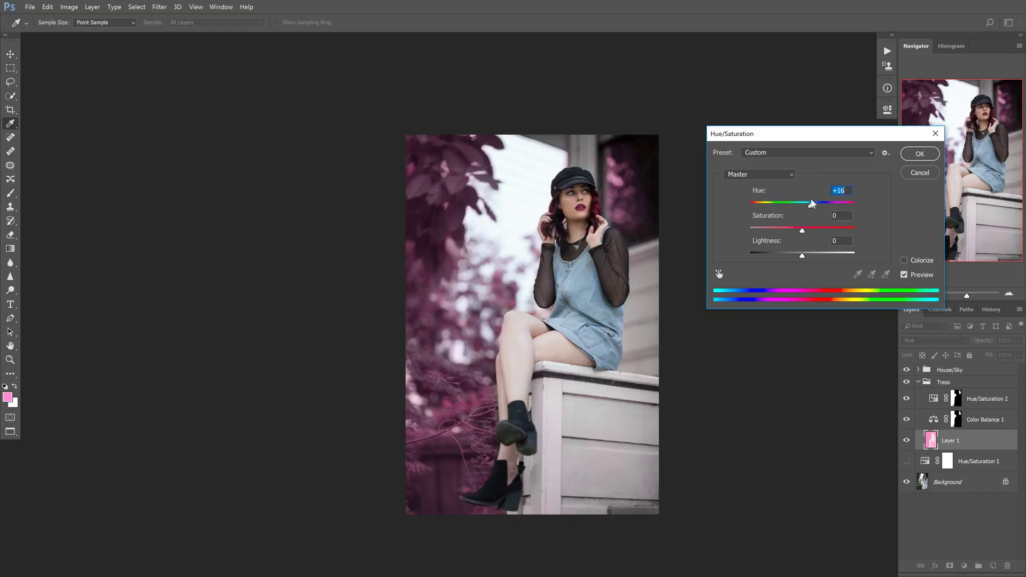
pyautogui.click(920, 153)
pyautogui.press('e')
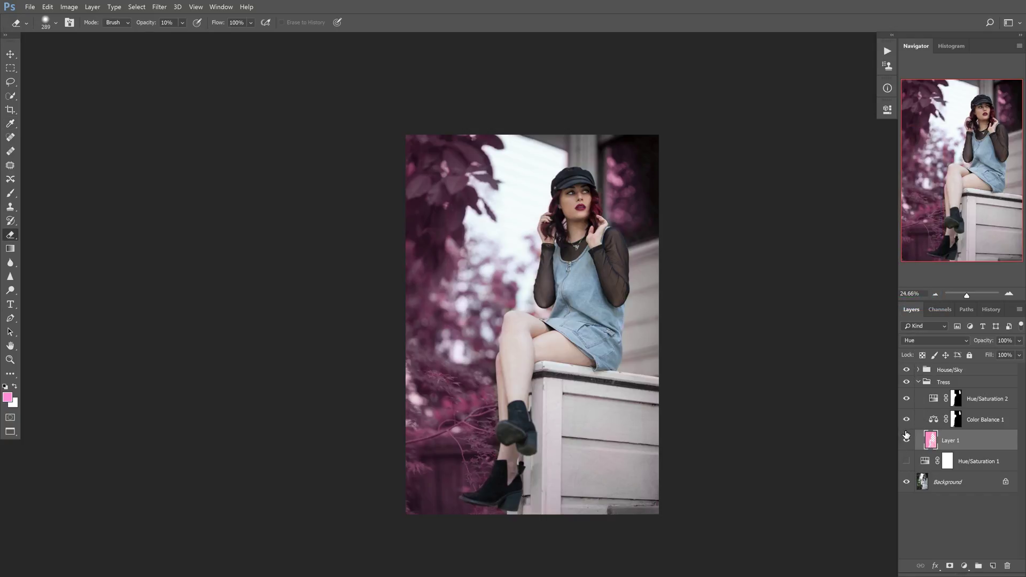
# Compare the image before the eraser stroke and after the Layer 1 hue shift by switching between history states
pyautogui.click(991, 310)
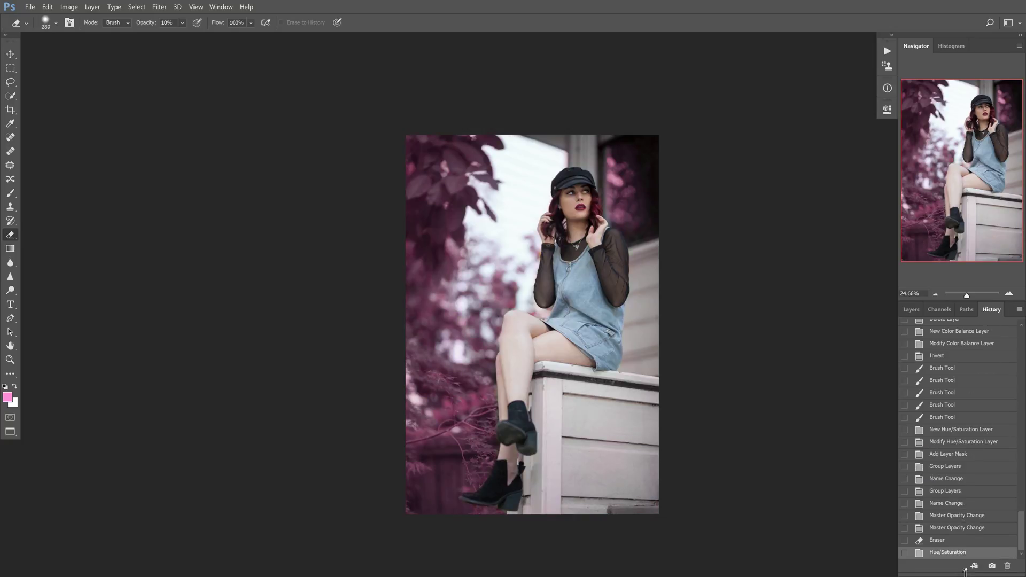
pyautogui.click(959, 528)
pyautogui.click(958, 553)
pyautogui.click(961, 529)
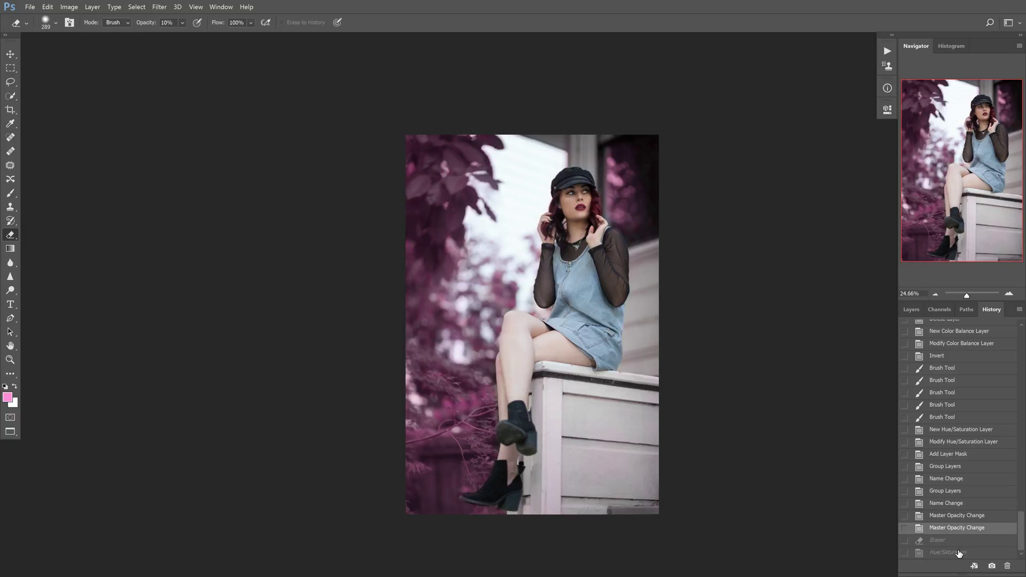
pyautogui.click(956, 553)
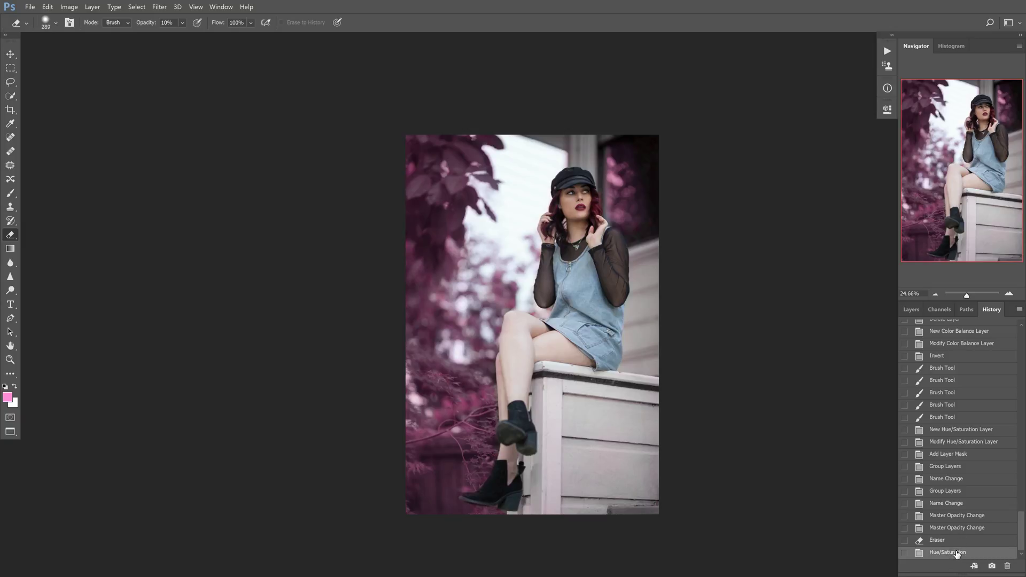
pyautogui.click(910, 310)
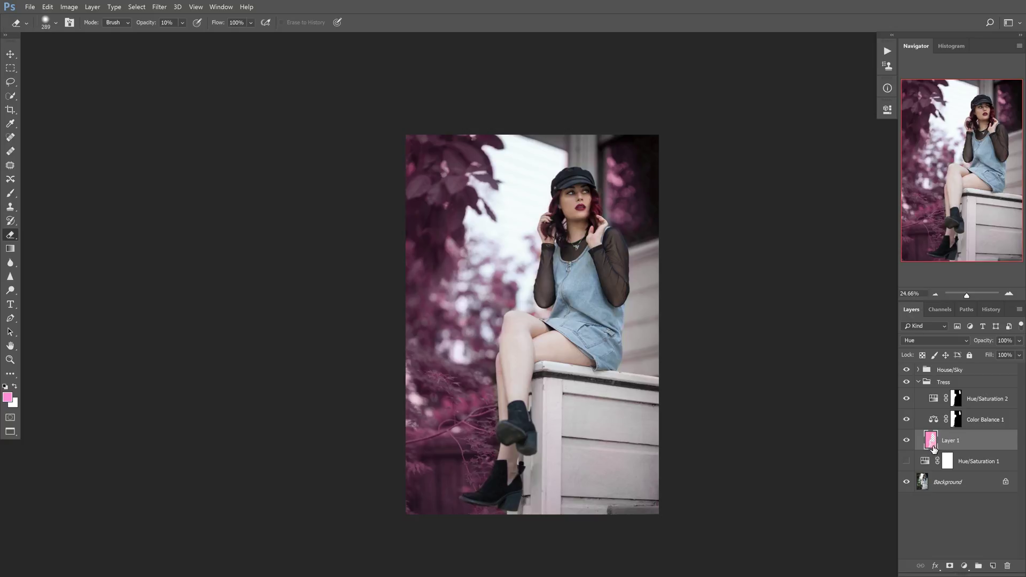
# Apply another Hue/Saturation change to Layer 1 with Hue +6 and Lightness +6
pyautogui.hotkey('ctrl', 'u')
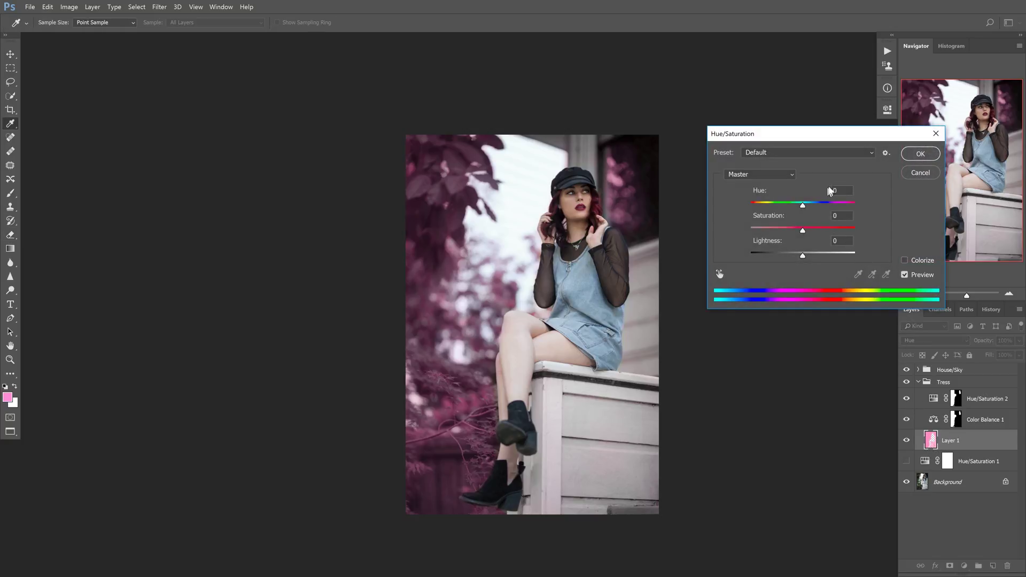
pyautogui.click(835, 191)
pyautogui.press('Up')
pyautogui.press('Up')
pyautogui.press('Up')
pyautogui.press('Up')
pyautogui.press('Up')
pyautogui.press('Up')
pyautogui.press('Up')
pyautogui.press('Up')
pyautogui.press('Up')
pyautogui.press('Up')
pyautogui.press('Up')
pyautogui.press('Up')
pyautogui.press('Up')
pyautogui.press('Up')
pyautogui.press('Up')
pyautogui.press('Up')
pyautogui.press('Up')
pyautogui.press('Up')
pyautogui.press('Up')
pyautogui.press('Up')
pyautogui.press('Up')
pyautogui.press('Up')
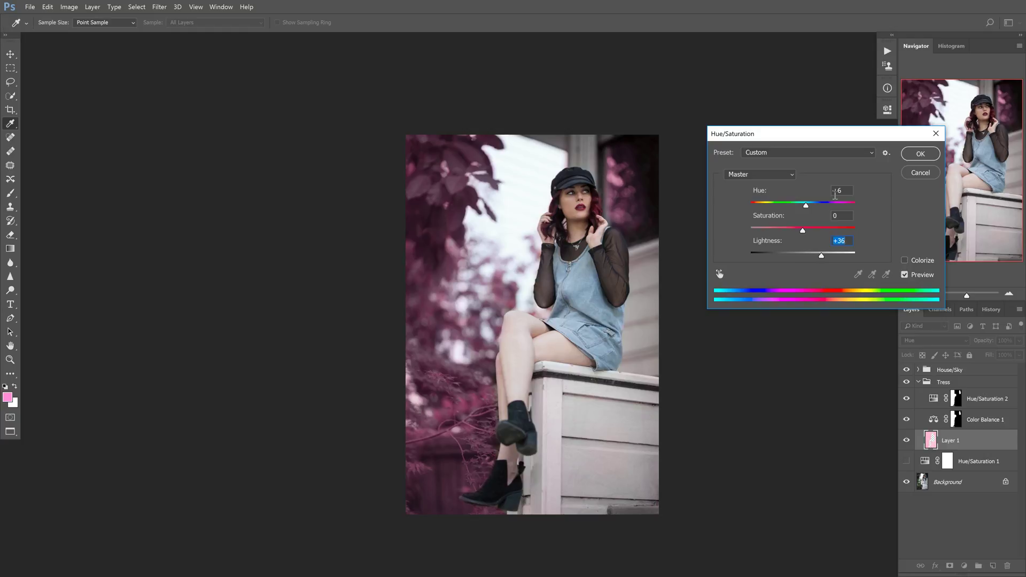
pyautogui.press('Down')
pyautogui.press('Down')
pyautogui.press('Down')
pyautogui.press('Down')
pyautogui.press('Down')
pyautogui.press('Down')
pyautogui.press('Down')
pyautogui.press('Down')
pyautogui.press('Down')
pyautogui.press('Down')
pyautogui.press('Down')
pyautogui.press('Down')
pyautogui.press('Down')
pyautogui.press('Down')
pyautogui.press('Down')
pyautogui.press('Down')
pyautogui.press('Down')
pyautogui.press('Down')
pyautogui.press('Down')
pyautogui.press('Down')
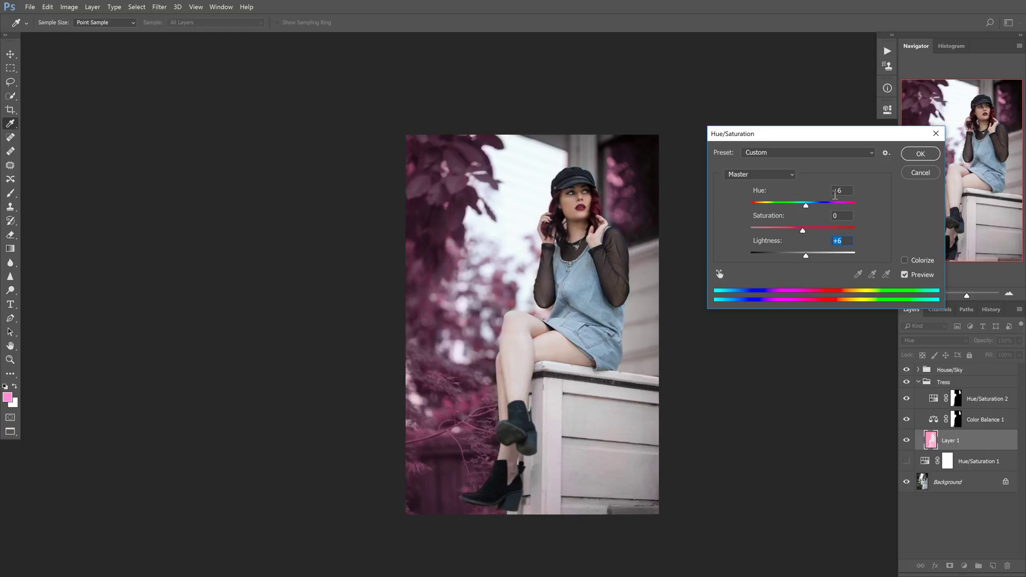
pyautogui.press('Return')
pyautogui.press('e')
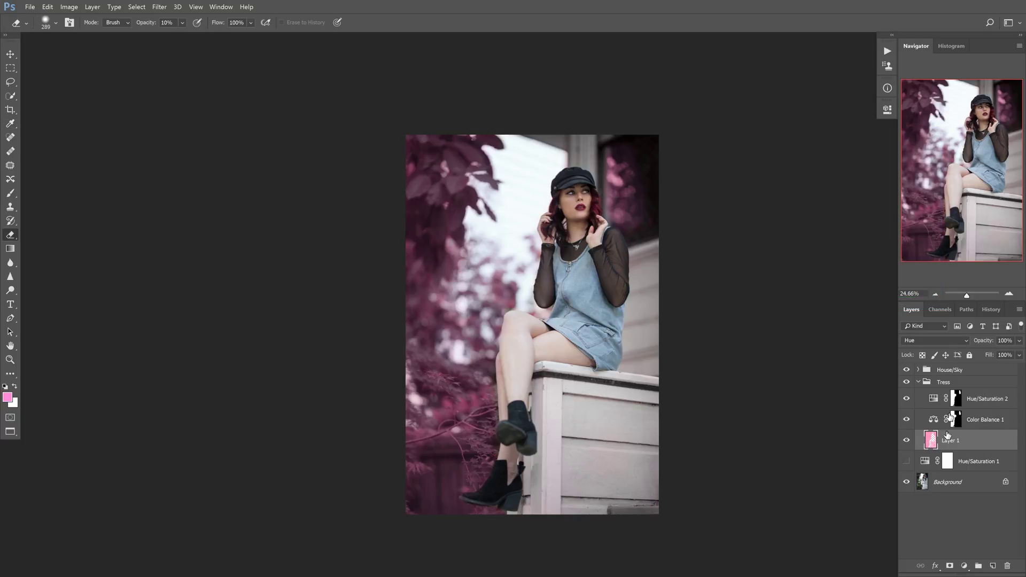
# Compare the image before the eraser stroke and after the second Layer 1 Hue/Saturation change by switching history states
pyautogui.click(994, 311)
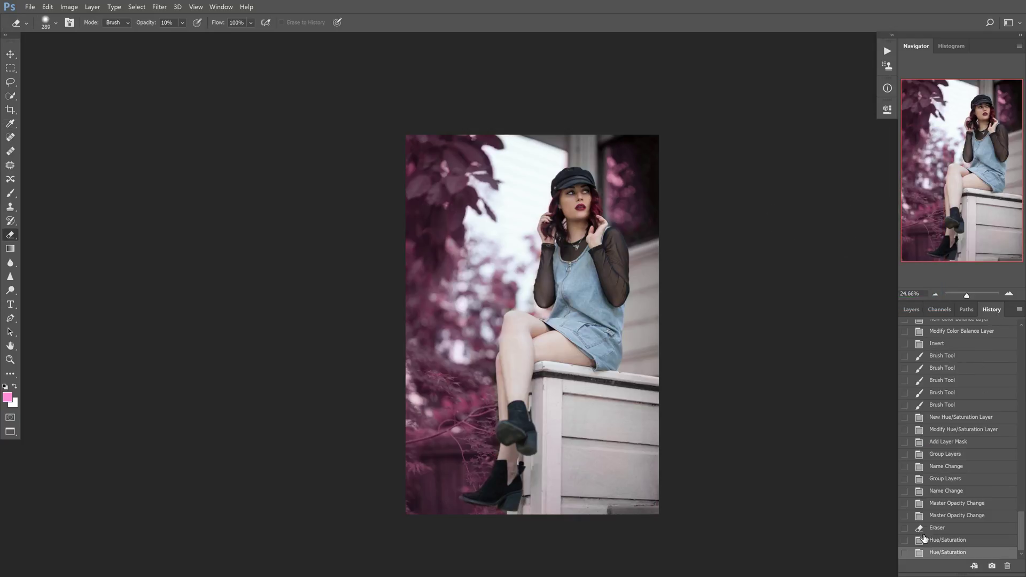
pyautogui.click(963, 518)
pyautogui.click(964, 553)
pyautogui.click(971, 517)
pyautogui.click(970, 554)
pyautogui.click(911, 310)
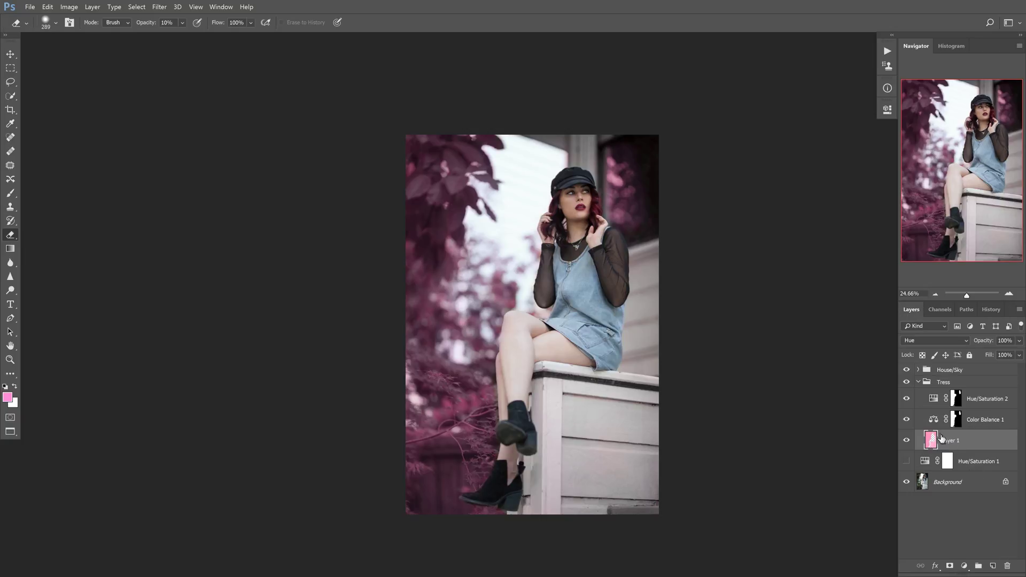
# Set the Saturation of the Hue/Saturation 2 adjustment layer to -50
pyautogui.click(934, 401)
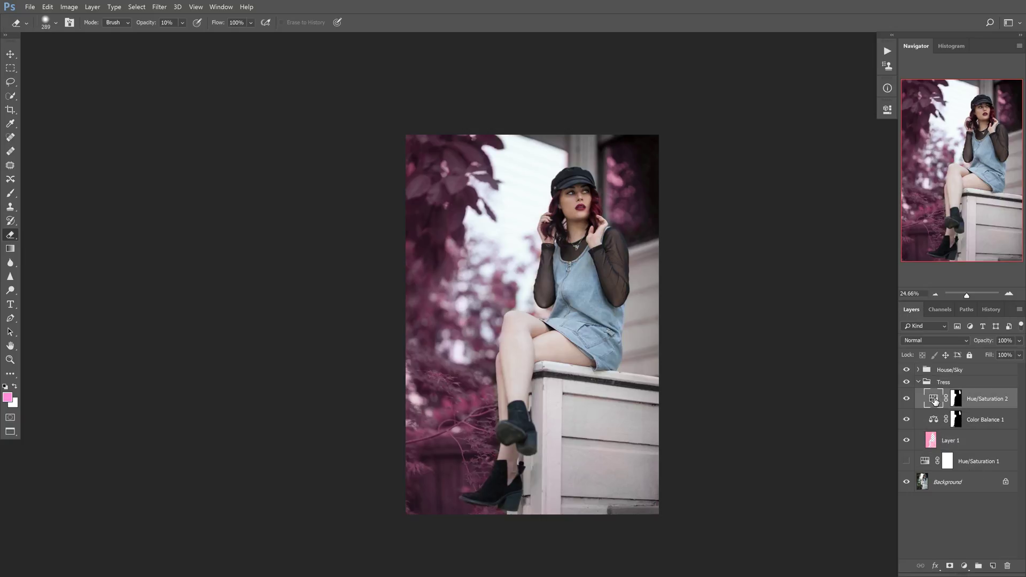
pyautogui.doubleClick(934, 401)
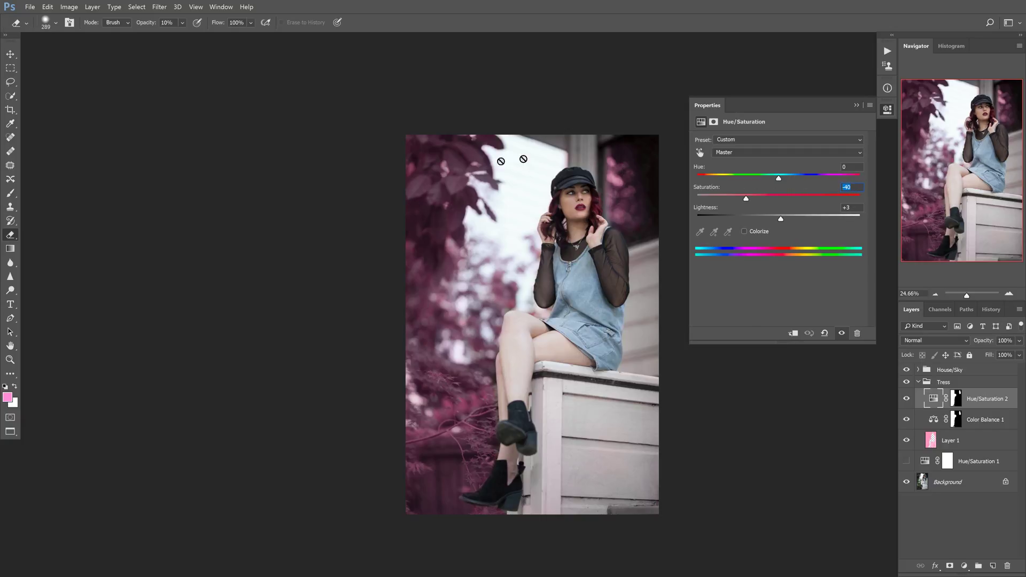
pyautogui.write('-50')
pyautogui.click(854, 105)
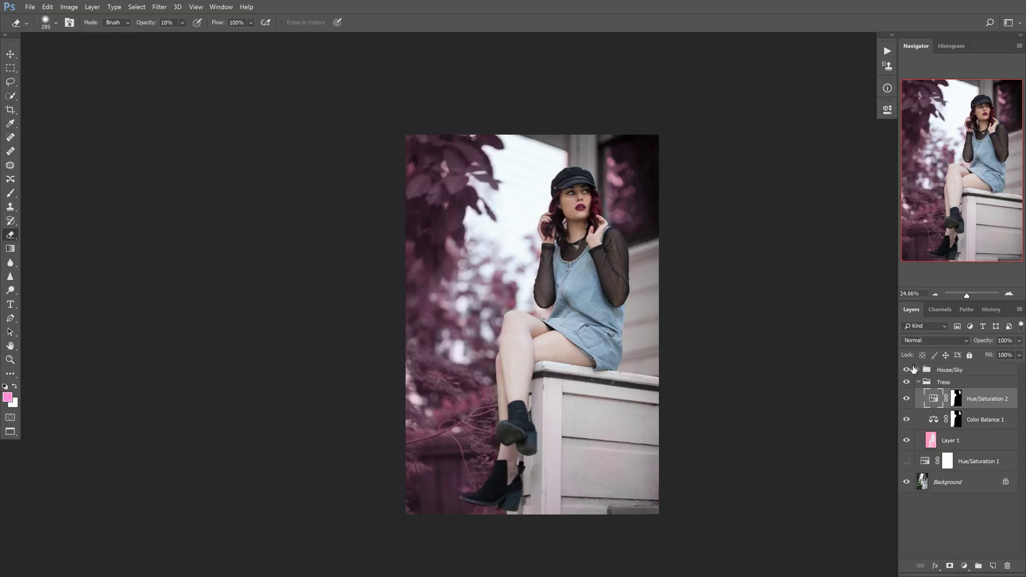
# Collapse the Tress group and compare the edited image with the original Background layer shown alone
pyautogui.click(918, 382)
pyautogui.click(933, 483)
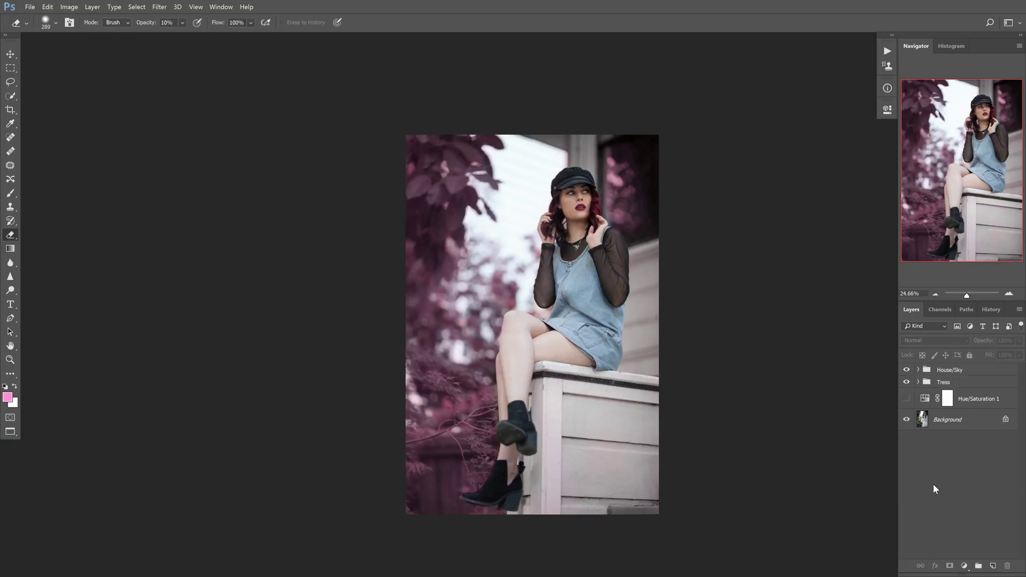
pyautogui.keyDown('alt'); pyautogui.click(906, 421); pyautogui.keyUp('alt')
pyautogui.keyDown('alt'); pyautogui.click(906, 425); pyautogui.keyUp('alt')
pyautogui.keyDown('alt'); pyautogui.click(908, 426); pyautogui.keyUp('alt')
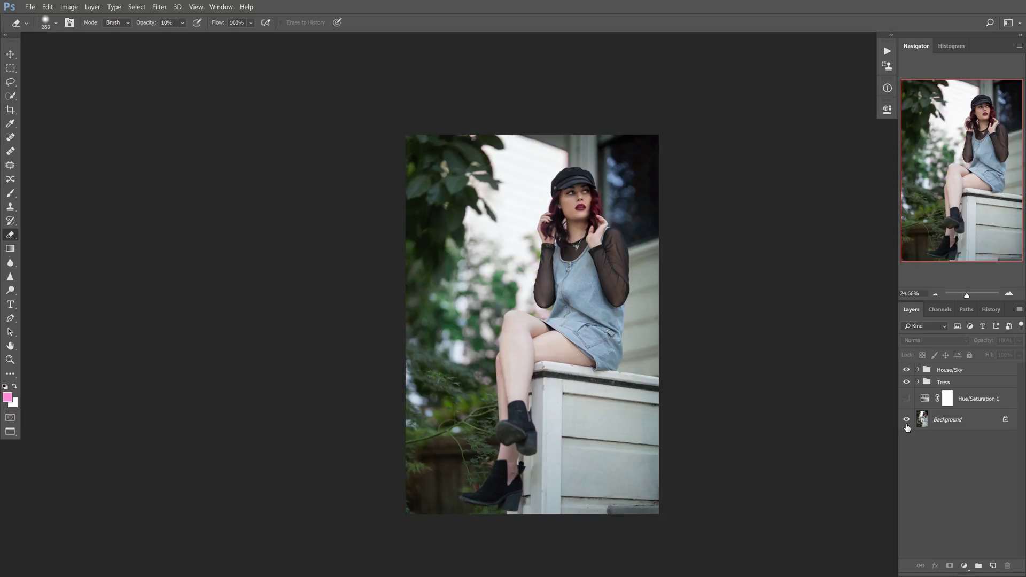
pyautogui.keyDown('alt'); pyautogui.click(911, 426); pyautogui.keyUp('alt')
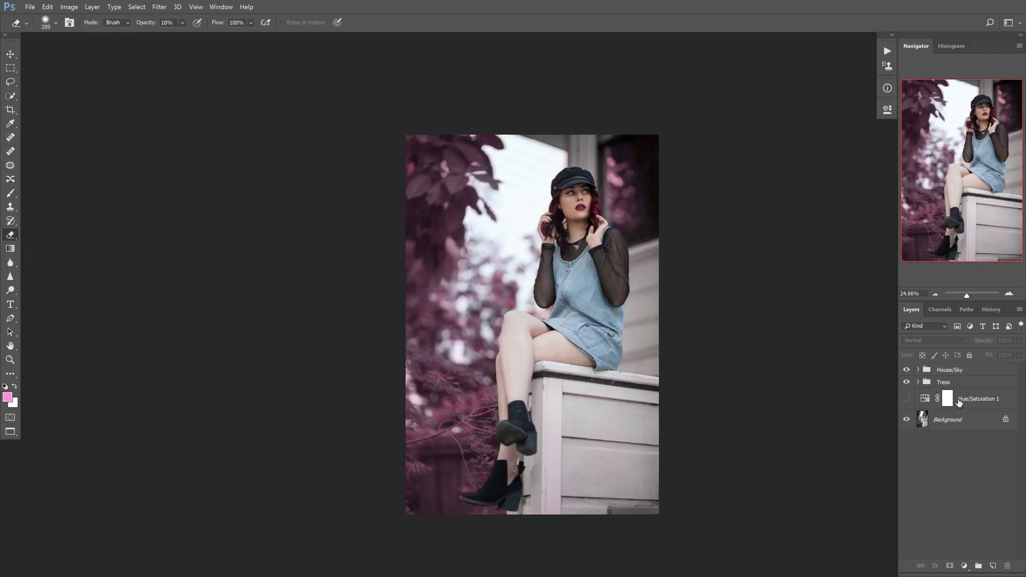
# Select the Hue/Saturation 1 layer above the Background and turn its visibility on
pyautogui.click(956, 401)
pyautogui.click(906, 399)
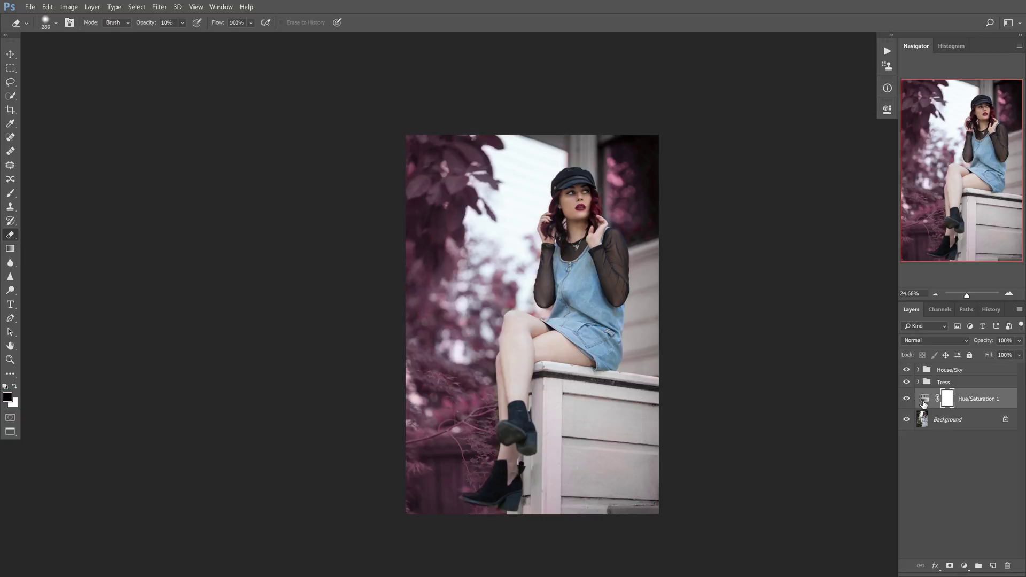
# Set the Saturation of the Blues to +35 in the Hue/Saturation 1 adjustment layer
pyautogui.doubleClick(926, 399)
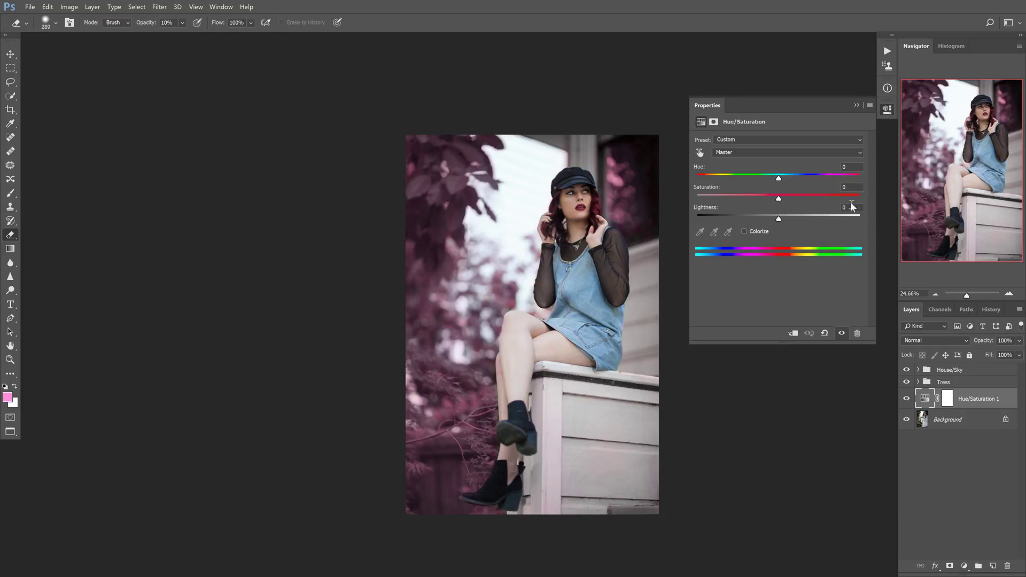
pyautogui.click(789, 153)
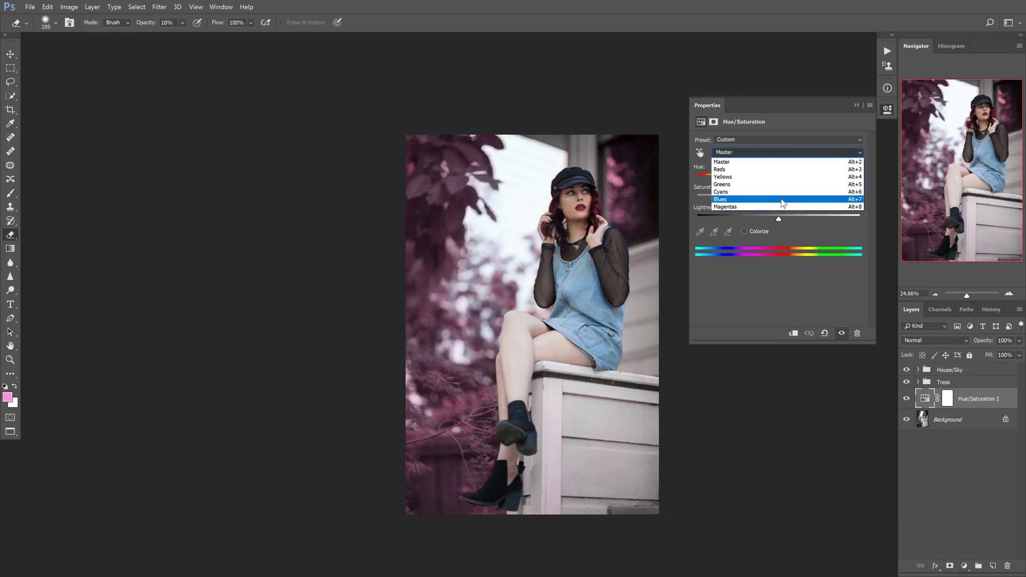
pyautogui.click(784, 199)
pyautogui.click(855, 187)
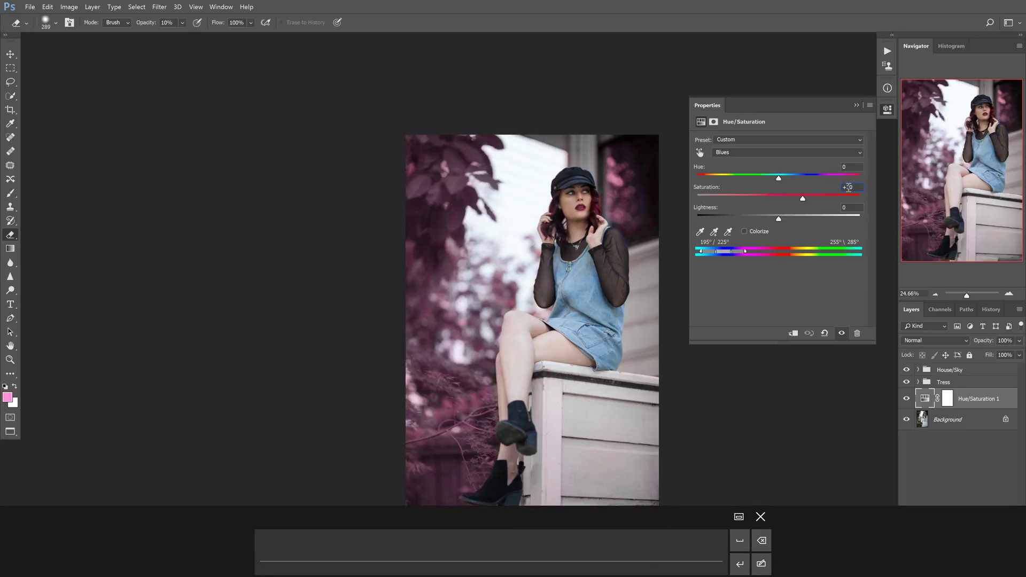
pyautogui.write('5')
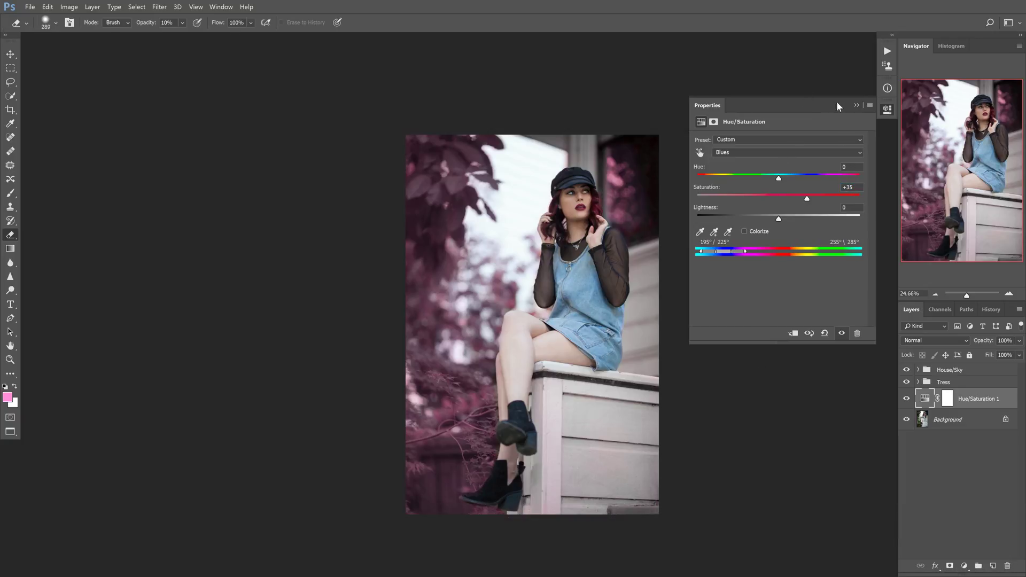
pyautogui.click(856, 105)
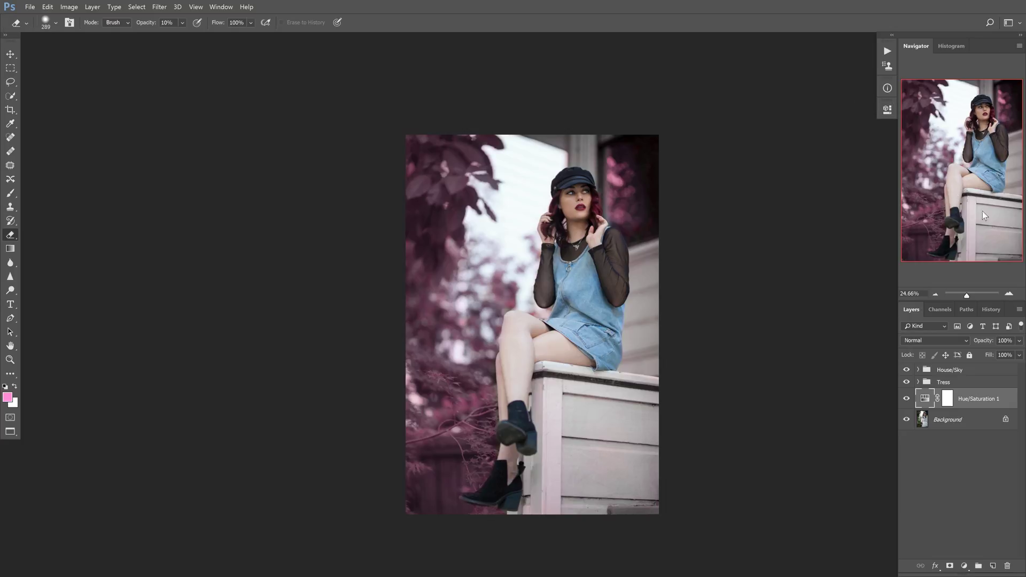
# Compare the edited portrait with the original by repeatedly isolating the Background layer and restoring the other layers' visibility
pyautogui.click(1010, 293)
pyautogui.click(1009, 294)
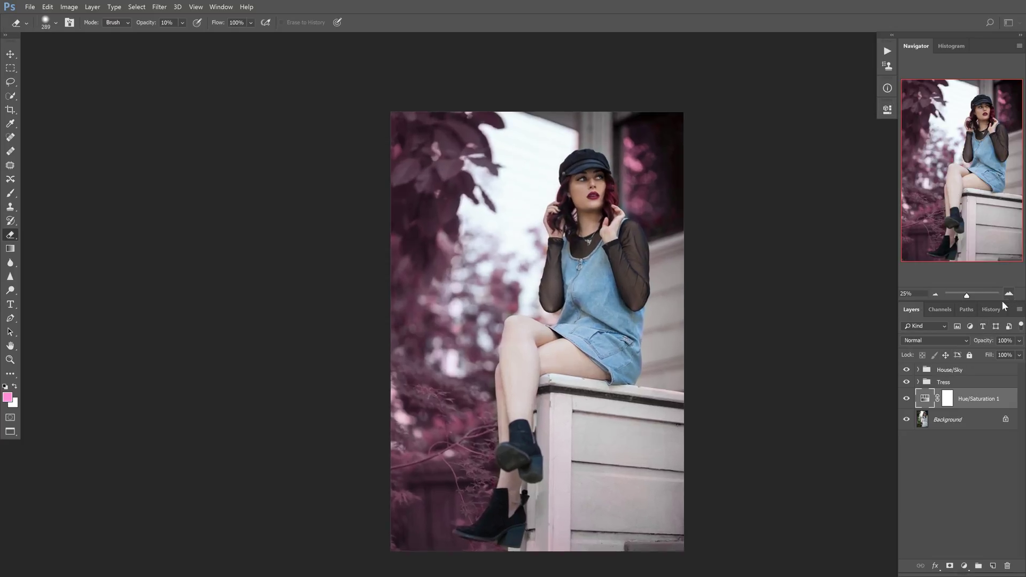
pyautogui.keyDown('alt'); pyautogui.click(906, 419); pyautogui.keyUp('alt')
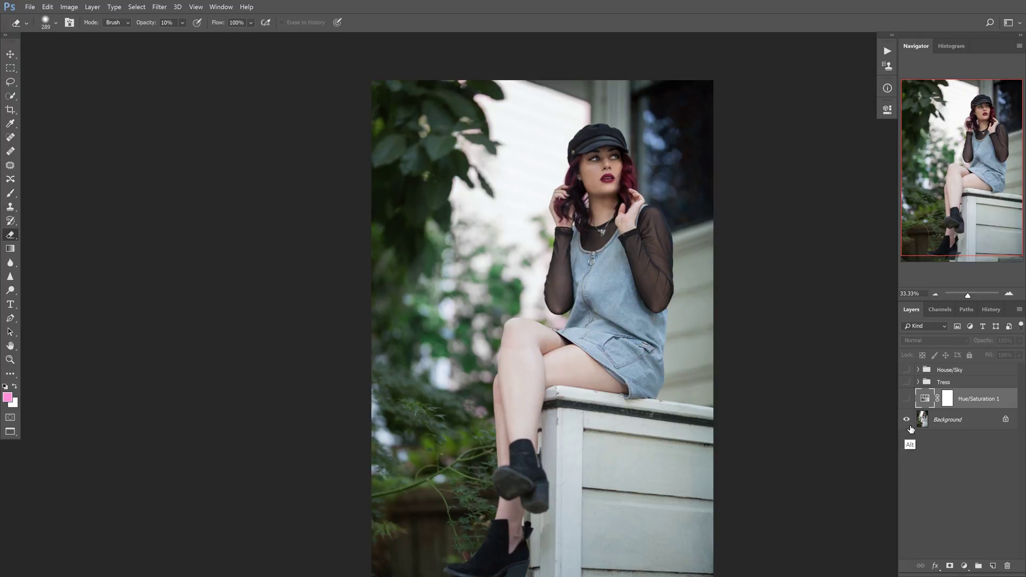
pyautogui.keyDown('alt'); pyautogui.click(906, 420); pyautogui.keyUp('alt')
pyautogui.keyDown('alt'); pyautogui.click(908, 426); pyautogui.keyUp('alt')
pyautogui.keyDown('alt'); pyautogui.click(909, 426); pyautogui.keyUp('alt')
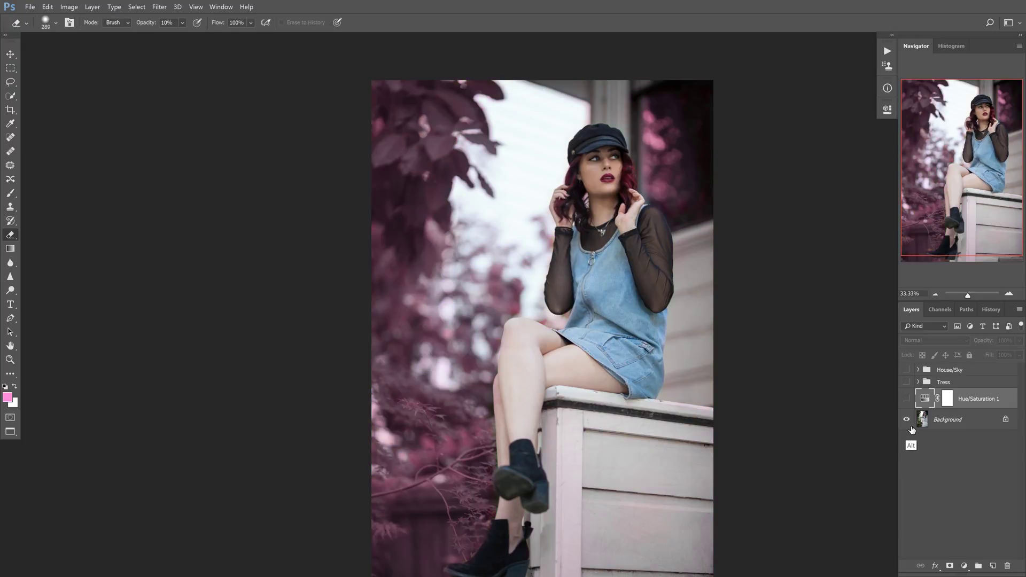
pyautogui.keyDown('alt'); pyautogui.click(910, 425); pyautogui.keyUp('alt')
pyautogui.keyDown('alt'); pyautogui.click(910, 426); pyautogui.keyUp('alt')
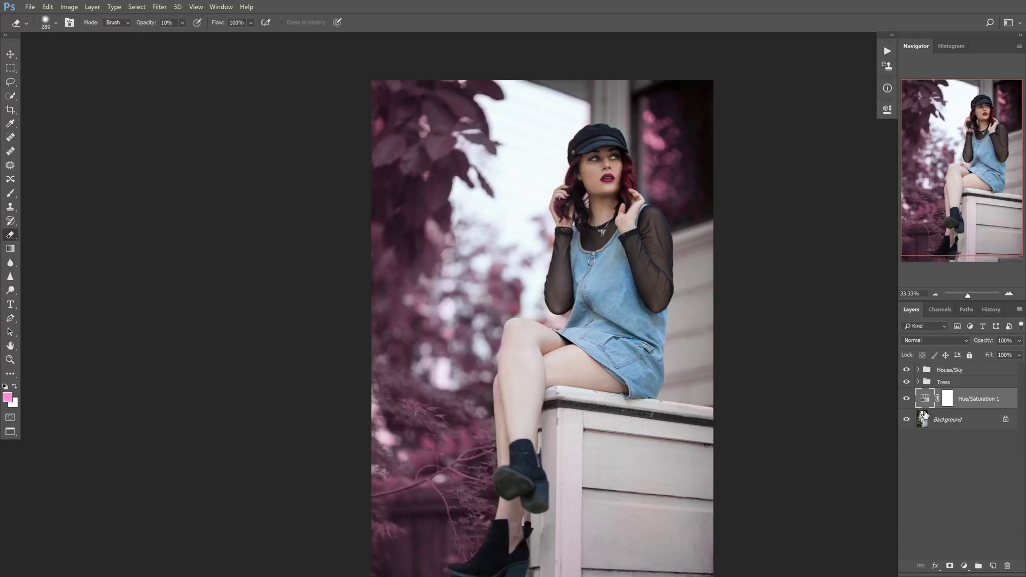
# Add a Hue/Saturation adjustment layer above all groups with the Master Saturation set to -10
pyautogui.click(950, 465)
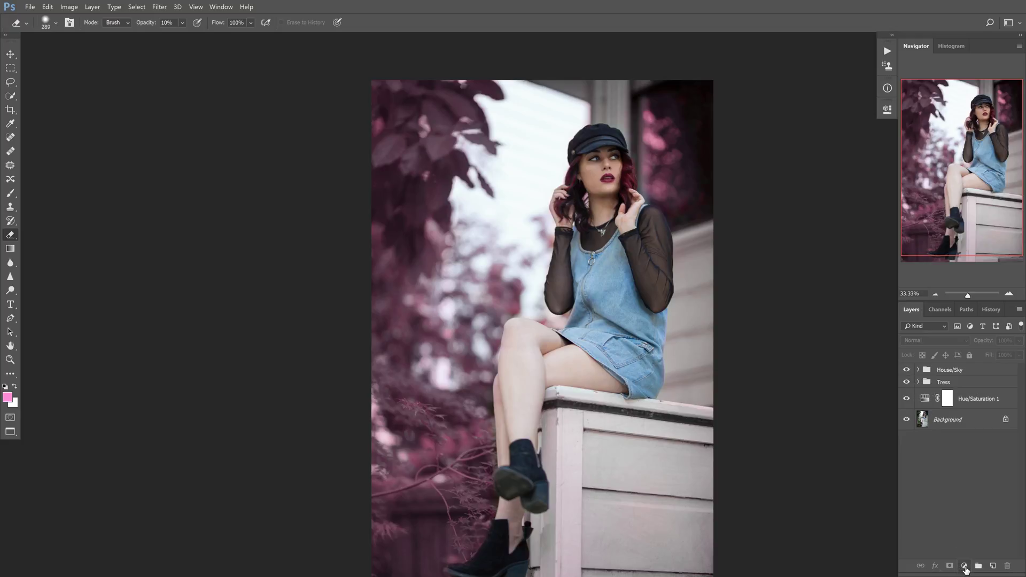
pyautogui.click(964, 565)
pyautogui.click(957, 458)
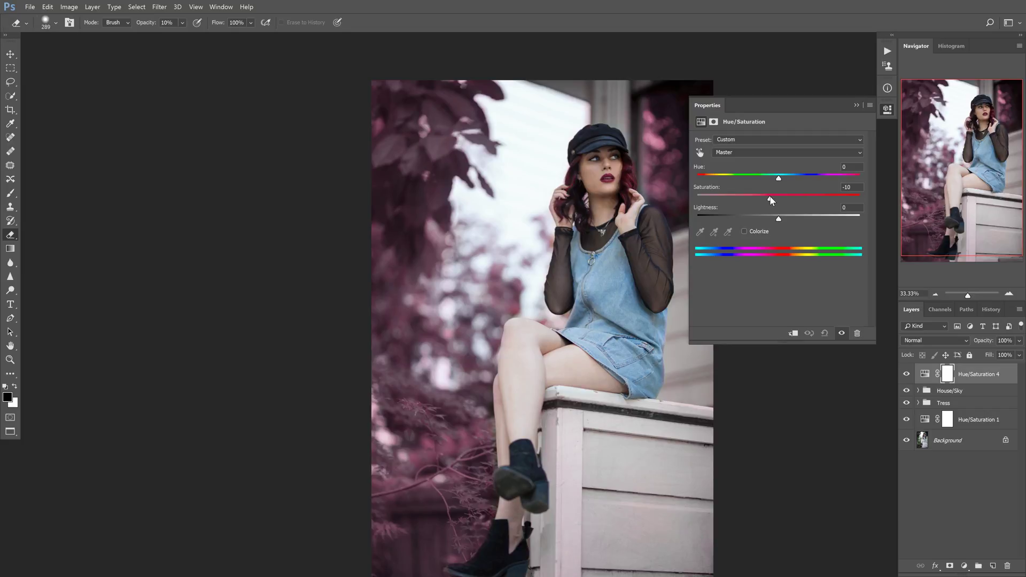
pyautogui.click(856, 106)
# Invert the new Hue/Saturation layer's mask to black and paint white over the pink window reflection beside the model's head
pyautogui.hotkey('ctrl', 'i')
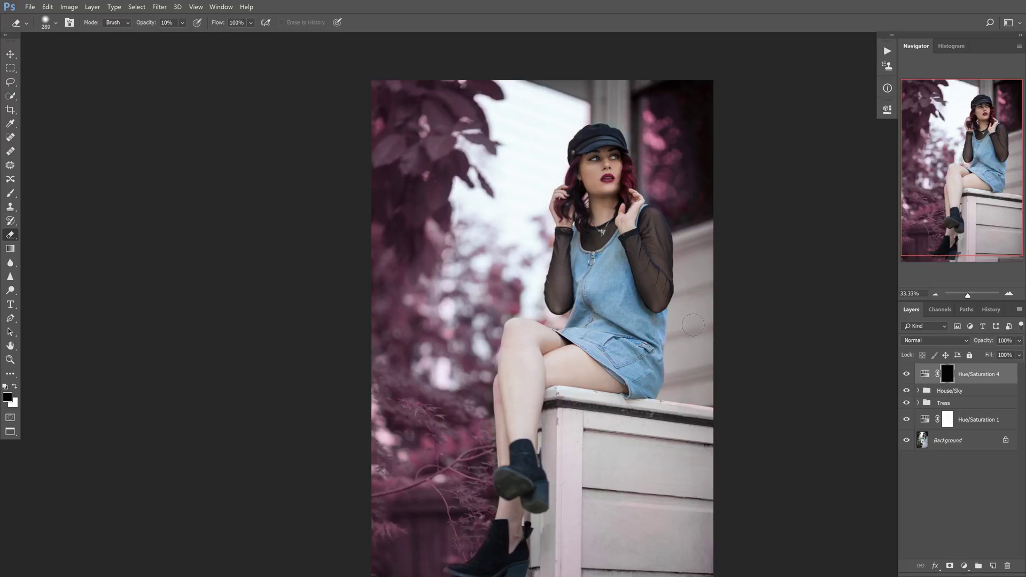
pyautogui.press('b')
pyautogui.moveTo(628, 165); pyautogui.dragTo(669, 169)
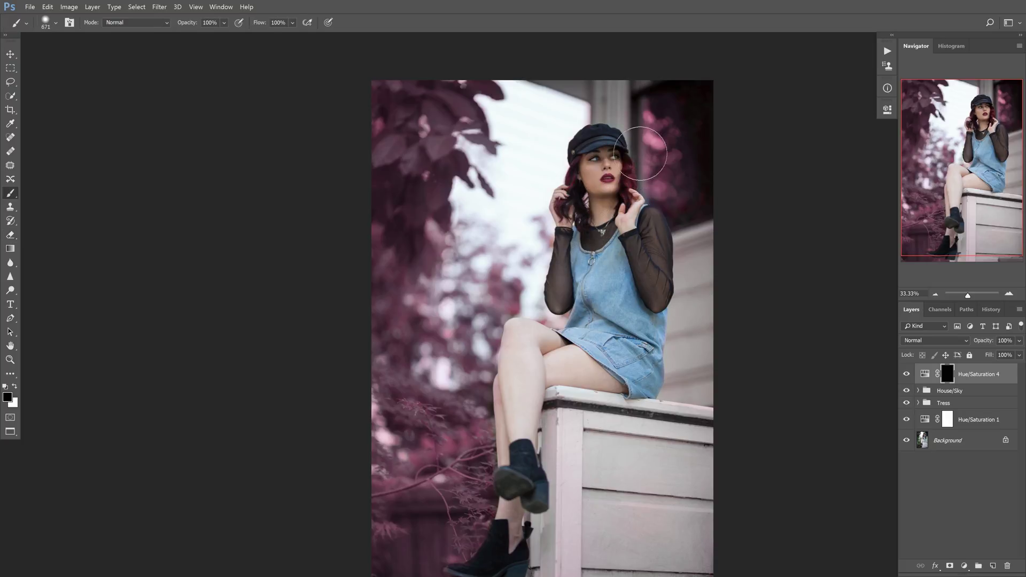
pyautogui.press('x')
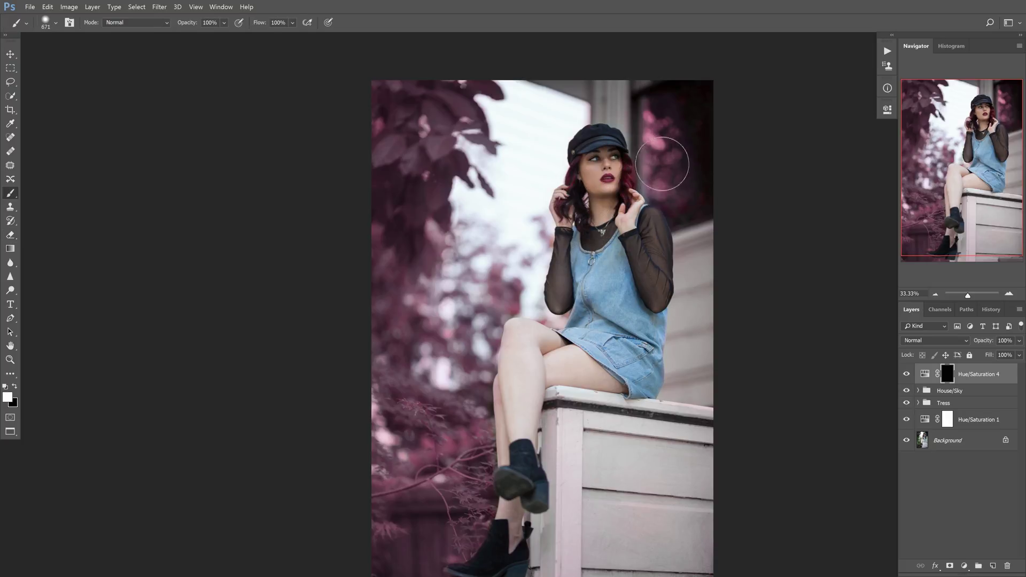
pyautogui.moveTo(662, 148)
pyautogui.mouseDown()
pyautogui.moveTo(683, 185)
pyautogui.moveTo(664, 114)
pyautogui.mouseUp()
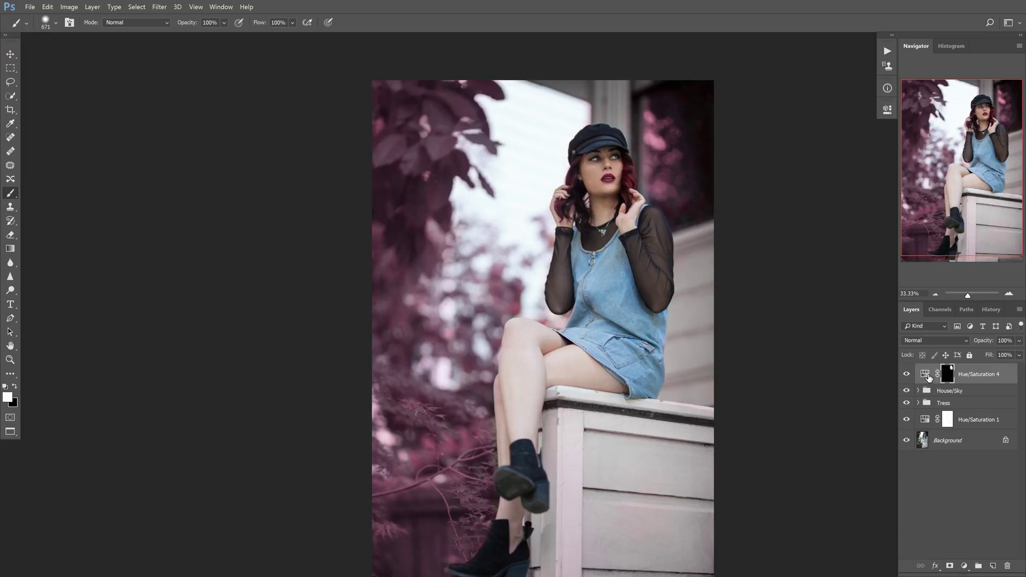
# Set the Master Saturation of the Hue/Saturation 4 layer to -21
pyautogui.doubleClick(924, 374)
pyautogui.moveTo(779, 198); pyautogui.dragTo(762, 201)
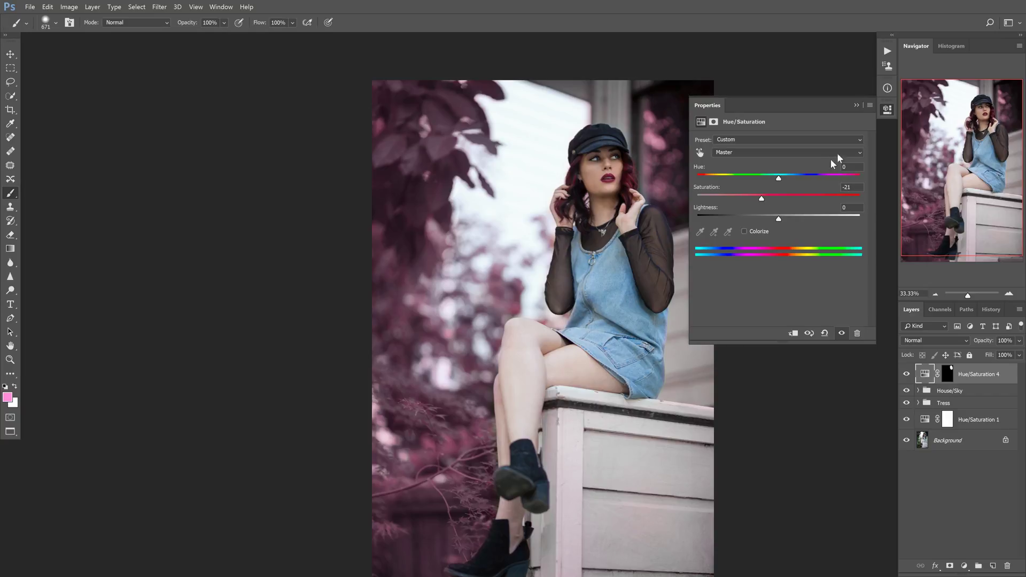
pyautogui.click(856, 105)
# Check the desaturated window against the original photo by toggling between the Background layer alone and all layers
pyautogui.keyDown('alt'); pyautogui.click(907, 441); pyautogui.keyUp('alt')
pyautogui.keyDown('alt'); pyautogui.click(907, 441); pyautogui.keyUp('alt')
pyautogui.keyDown('alt'); pyautogui.click(907, 441); pyautogui.keyUp('alt')
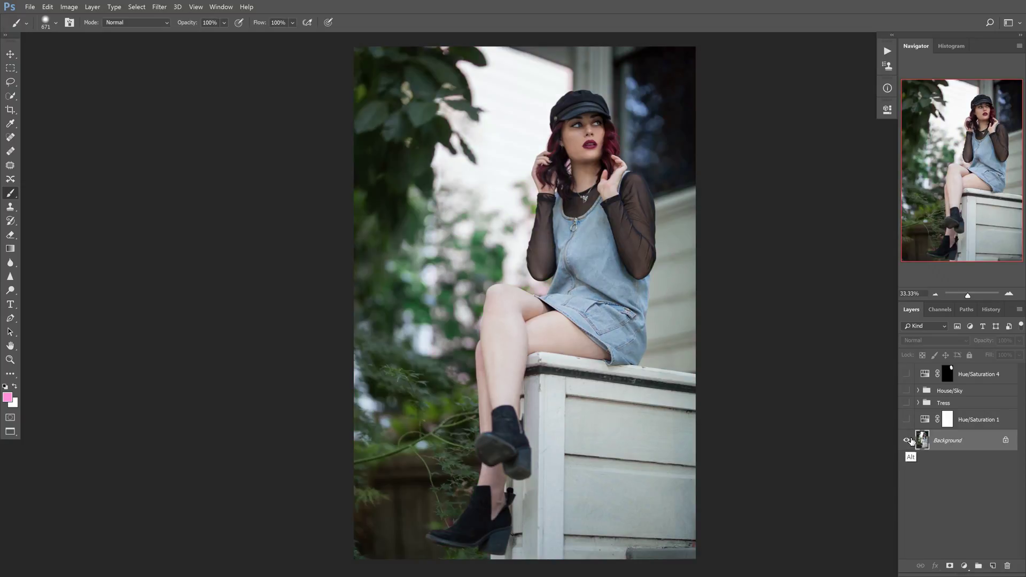
pyautogui.keyDown('alt'); pyautogui.click(907, 441); pyautogui.keyUp('alt')
pyautogui.keyDown('alt'); pyautogui.click(907, 441); pyautogui.keyUp('alt')
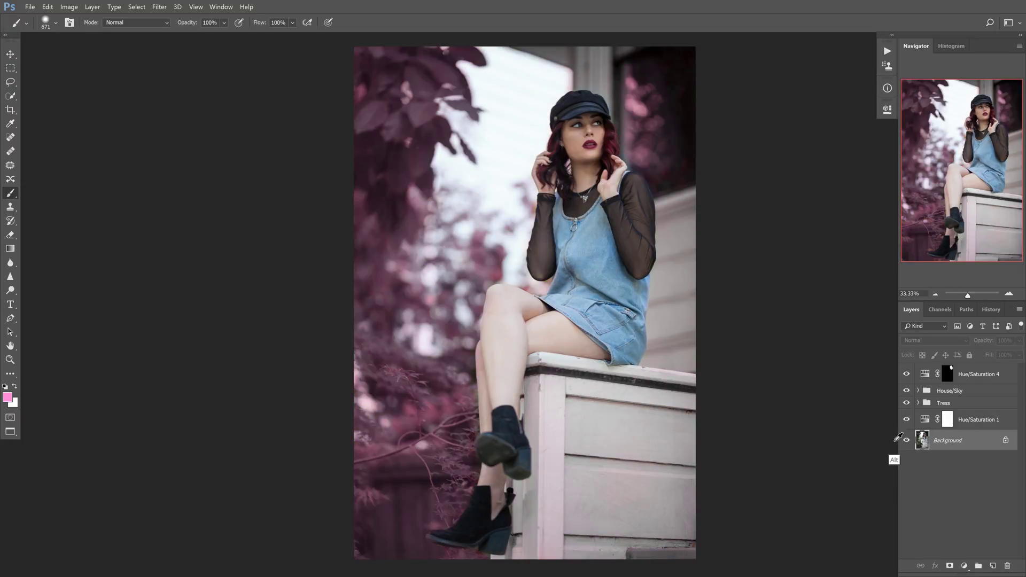